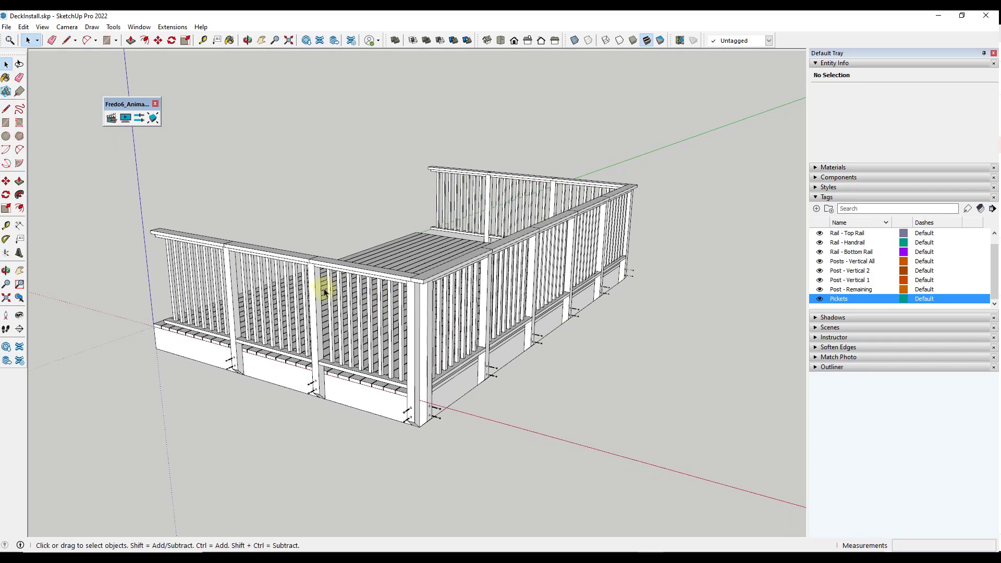
Select the individual railing groups on the deck, down to a single picket panel, to examine how the pieces are grouped and tagged
left_click(328, 294)
left_click(459, 302)
left_click(511, 282)
mouse_move(502, 240)
middle_mouse_down()
mouse_move(510, 230)
mouse_move(514, 241)
middle_mouse_up()
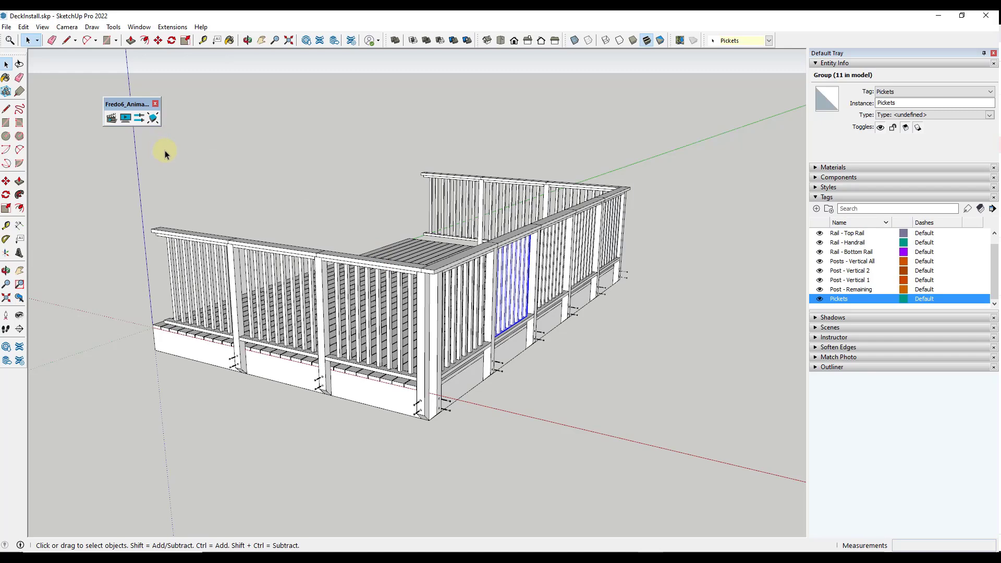
Reposition the Animator toolbar and start a new animation film for the deck model
left_click_drag(139, 104, 157, 115)
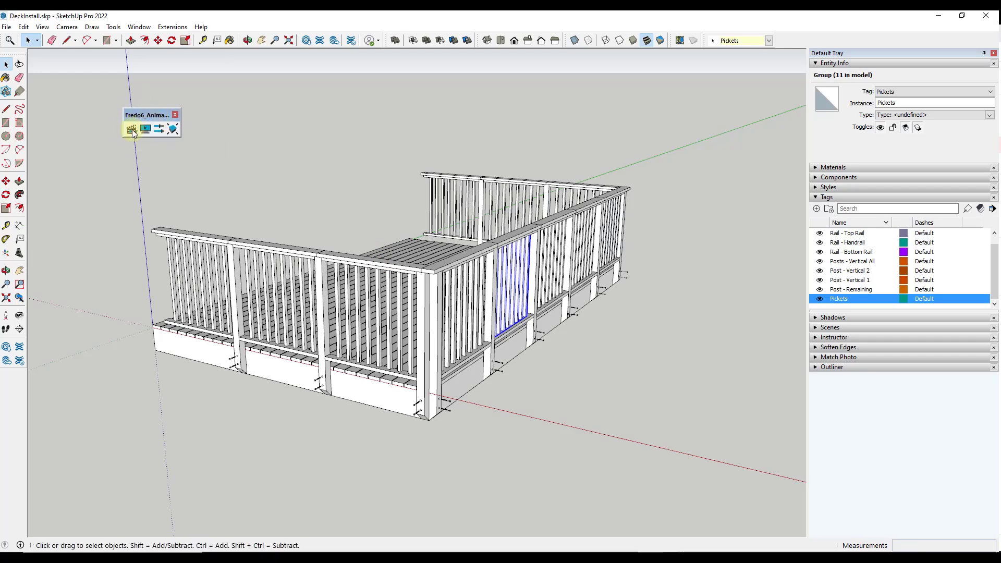
left_click(132, 131)
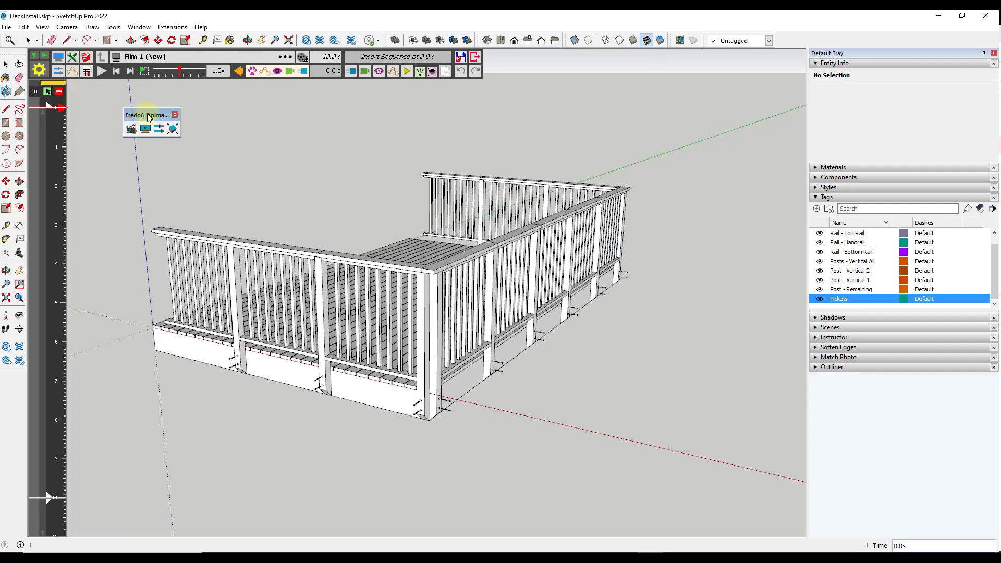
Hide the Rail - Top Rail, Rail - Handrail, Rail - Bottom Rail and Pickets tags, keeping Posts - Vertical All shown
middle_click_drag(441, 243, 402, 260)
scroll(402, 273, "up", 5)
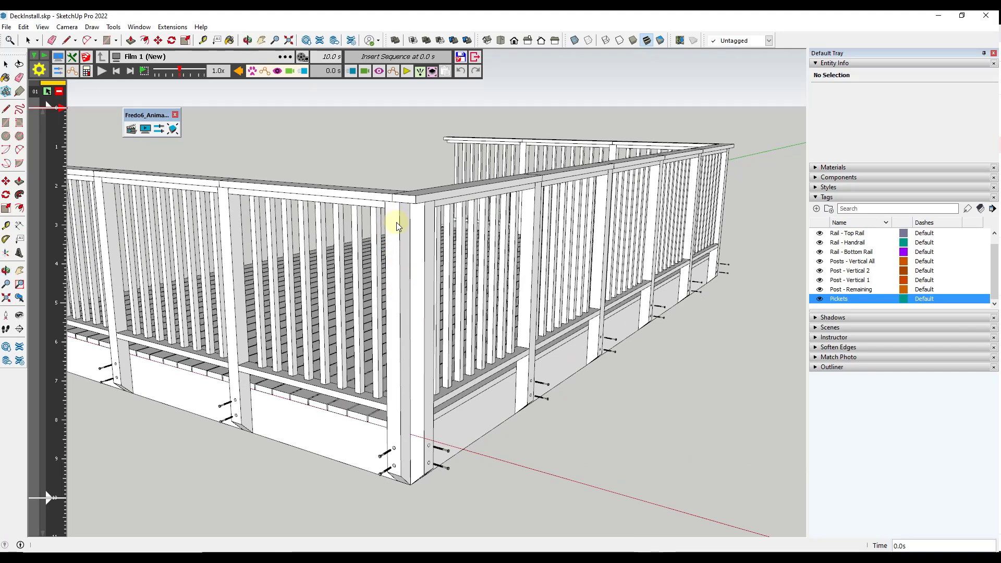
scroll(399, 222, "down", 3)
scroll(418, 218, "down", 1)
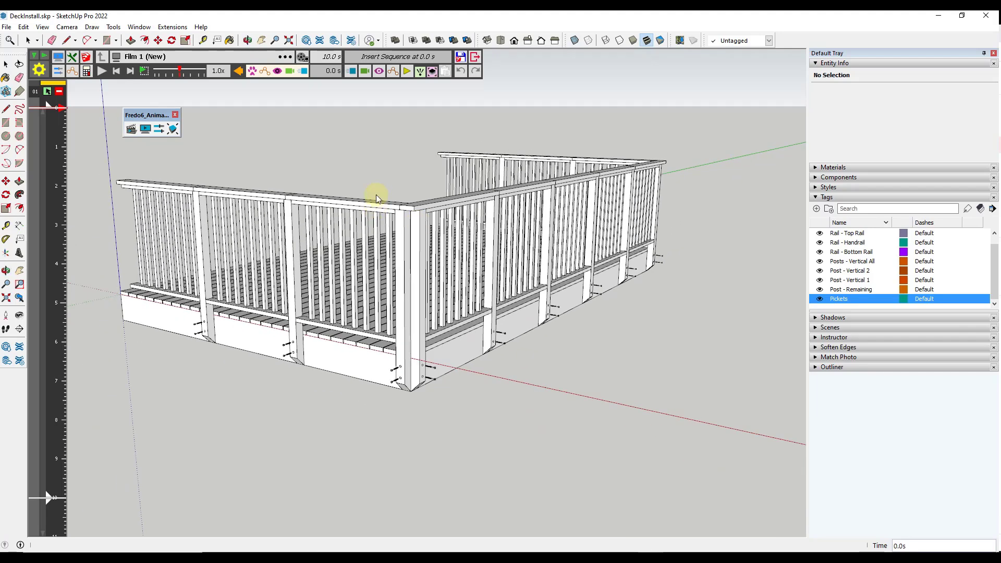
scroll(386, 196, "up", 2)
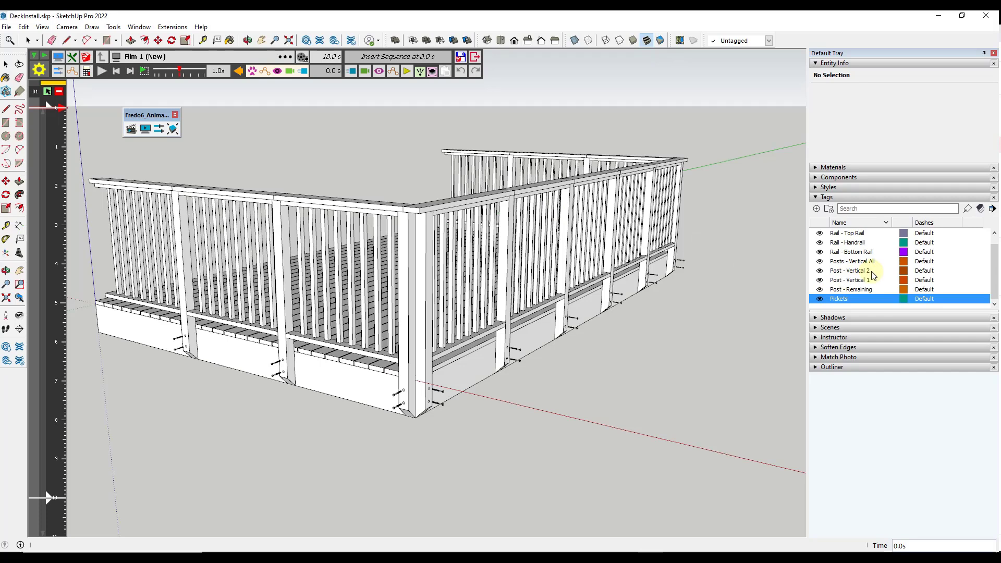
scroll(829, 281, "up", 1)
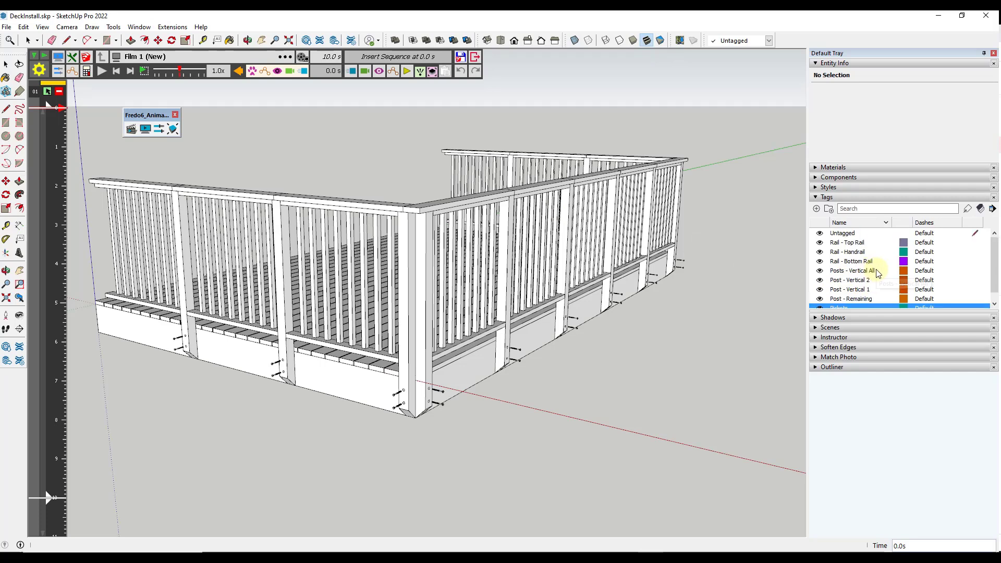
left_click(821, 243)
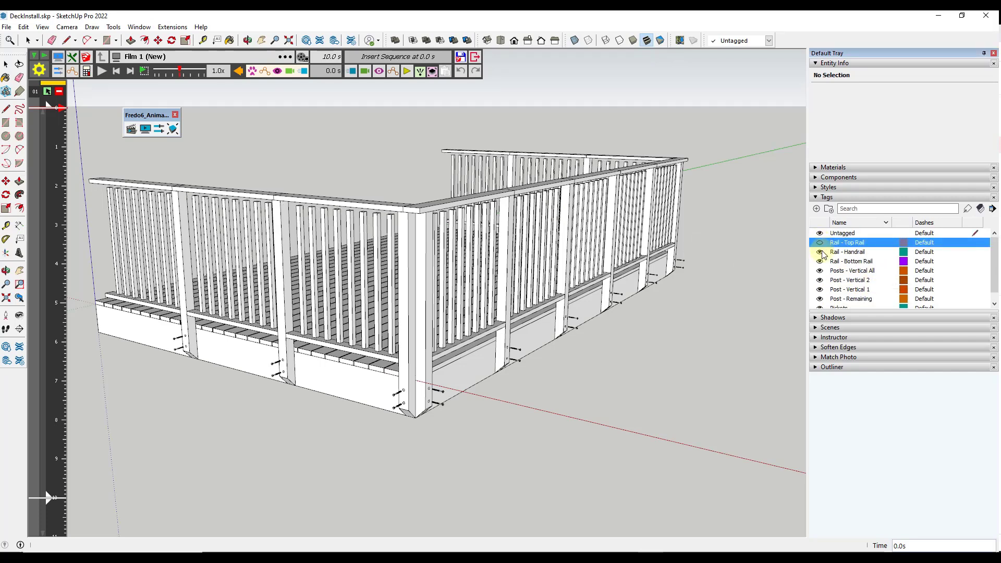
left_click(821, 253)
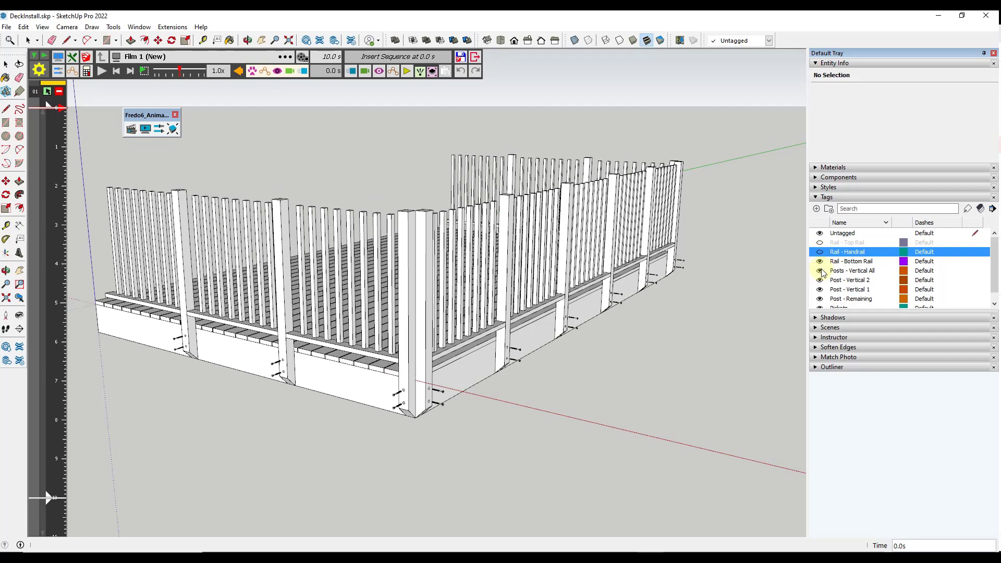
scroll(821, 273, "down", 1)
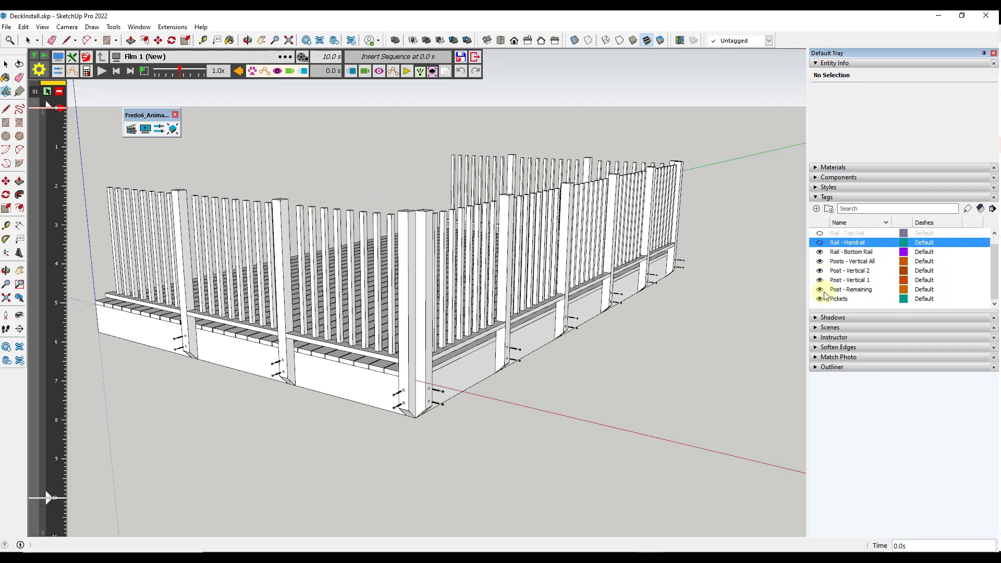
left_click(820, 299)
left_click(820, 252)
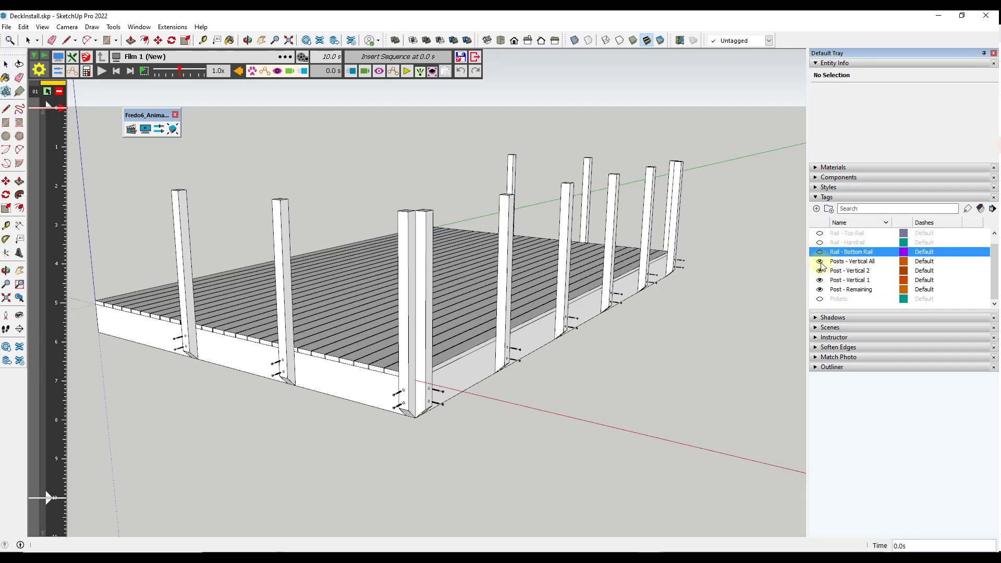
left_click(820, 262)
left_click(821, 262)
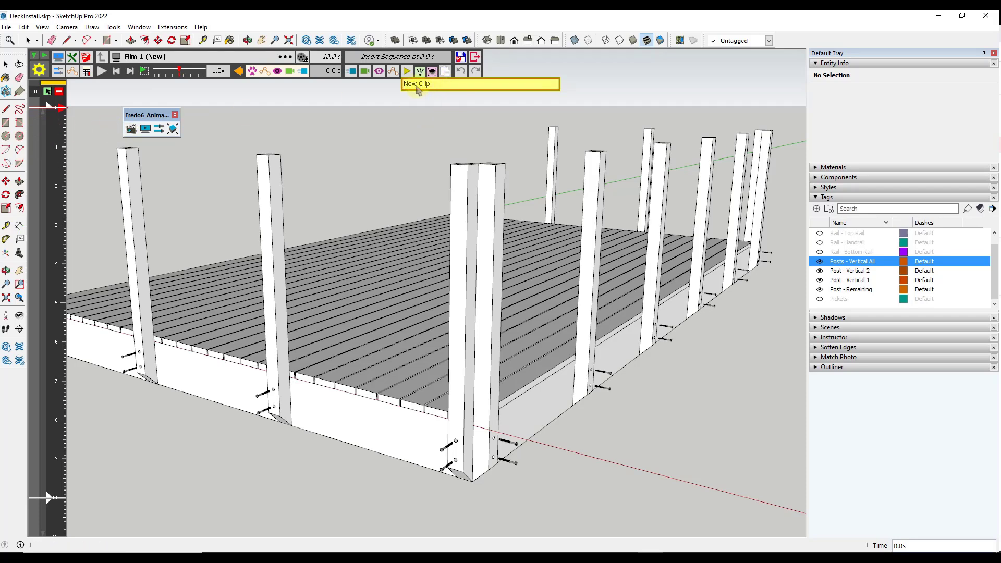
Add a new clip to the film and name it Post Install
left_click(419, 72)
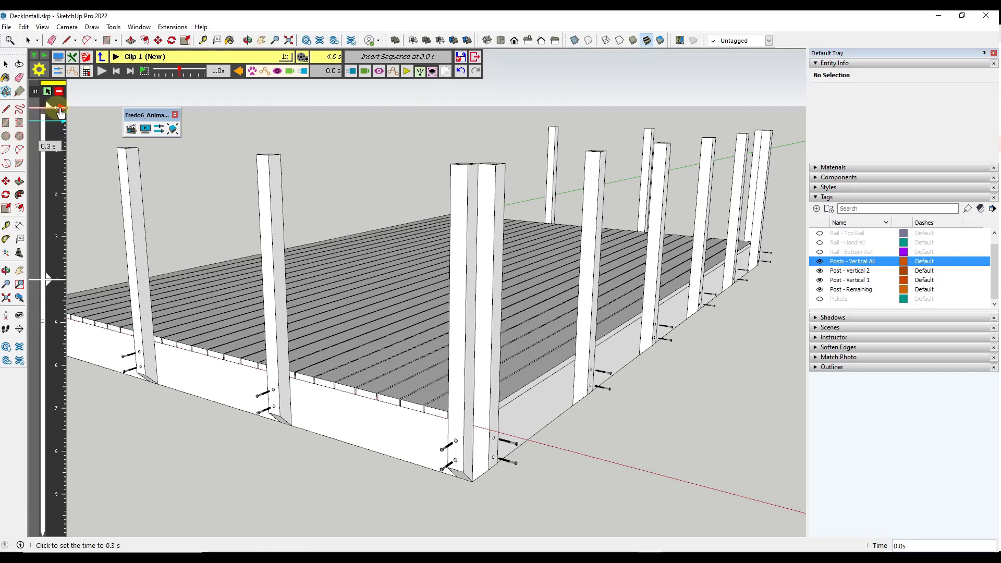
left_click(140, 59)
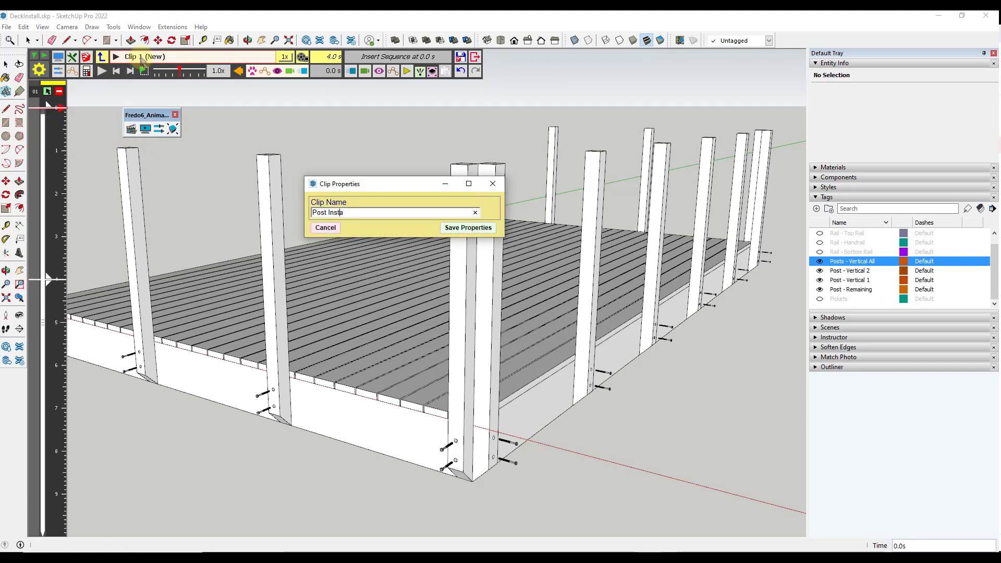
key("Return")
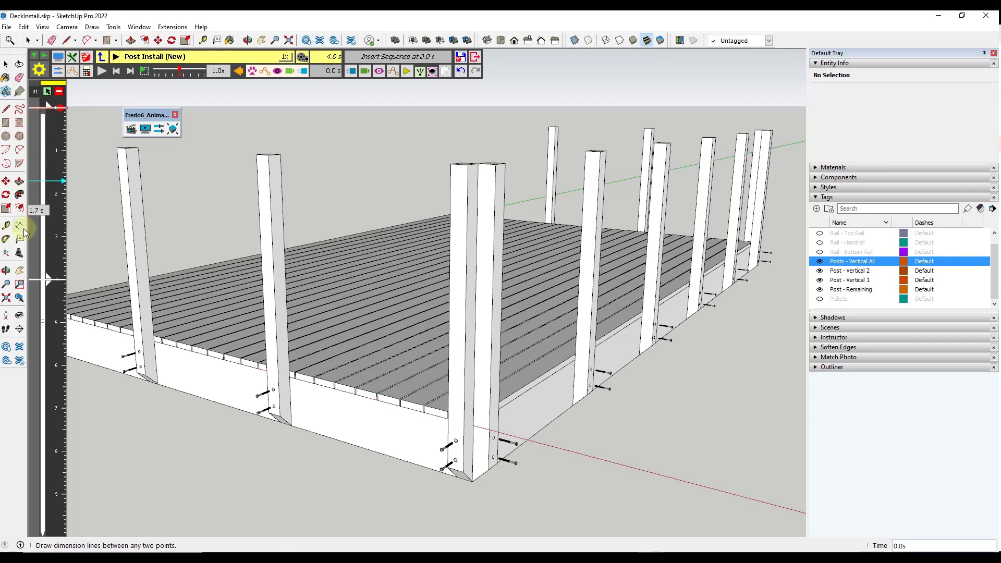
Go back to the film's main timeline and reopen the Post Install clip for editing
left_click(103, 59)
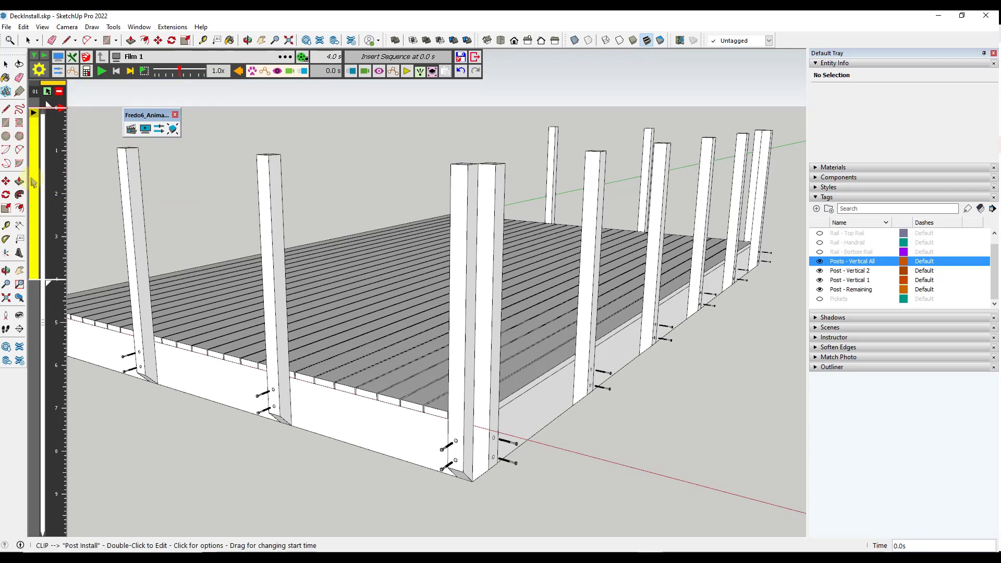
left_click(32, 182)
left_click(52, 184)
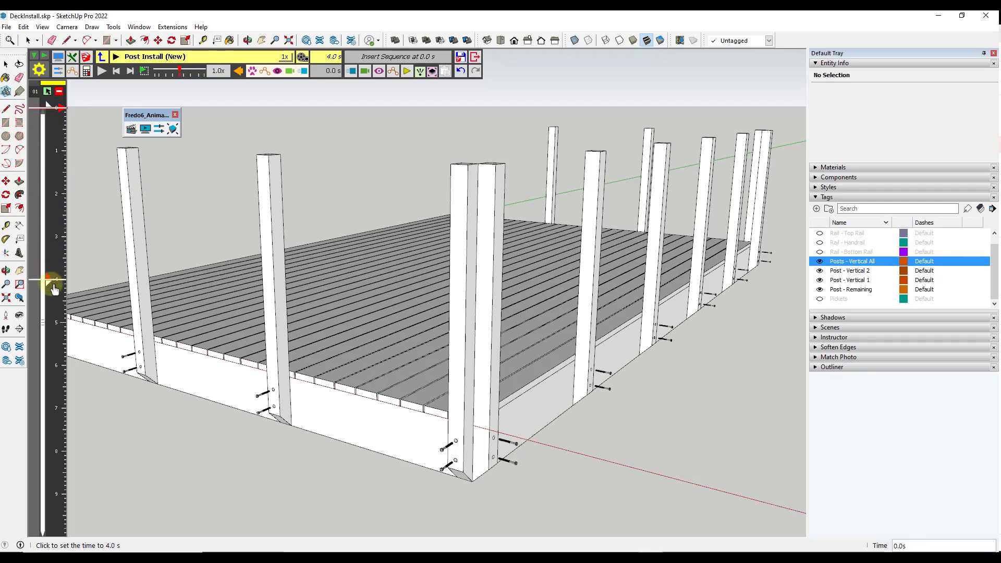
Hide the Post - Remaining tag
scroll(455, 222, "up", 1)
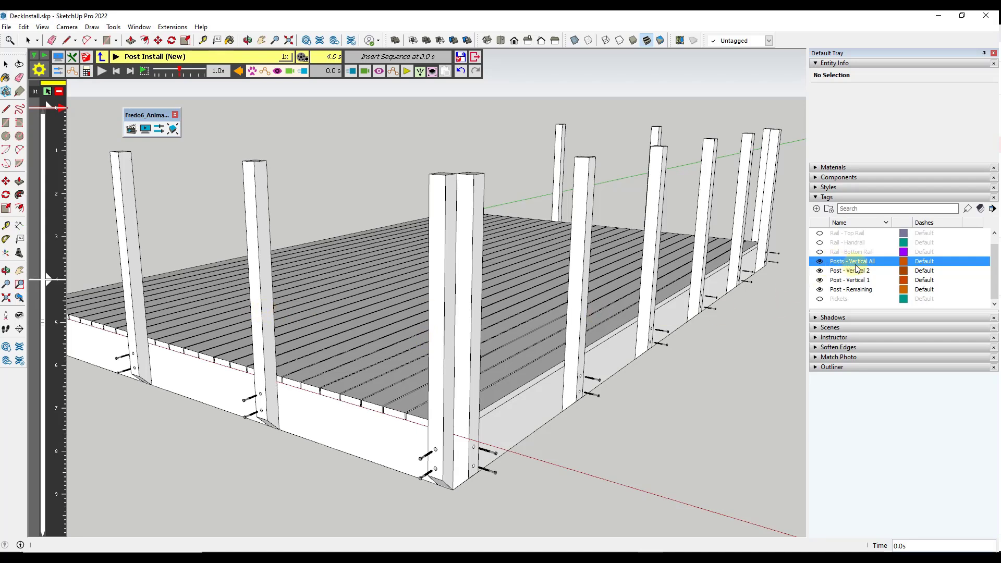
left_click(820, 290)
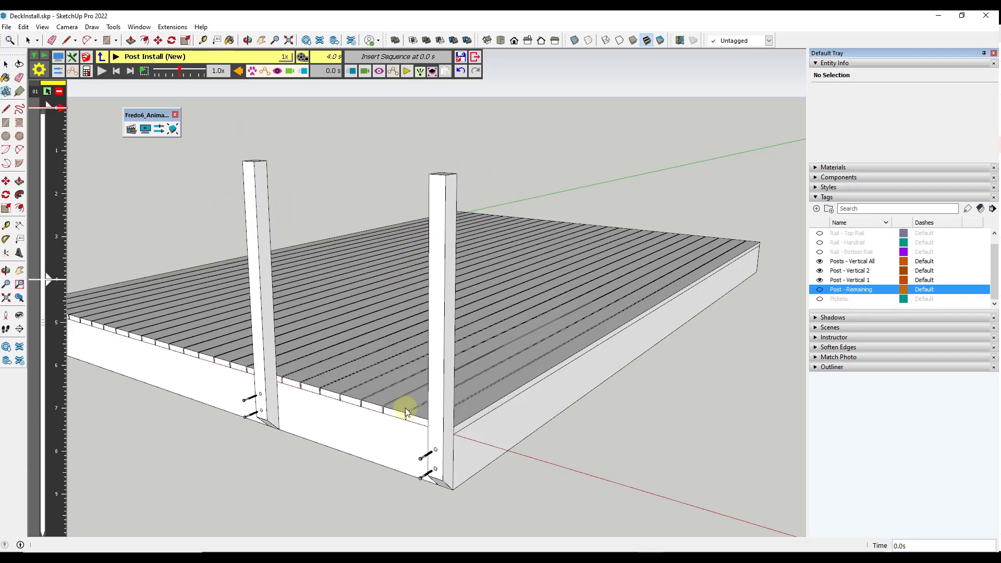
left_click(351, 72)
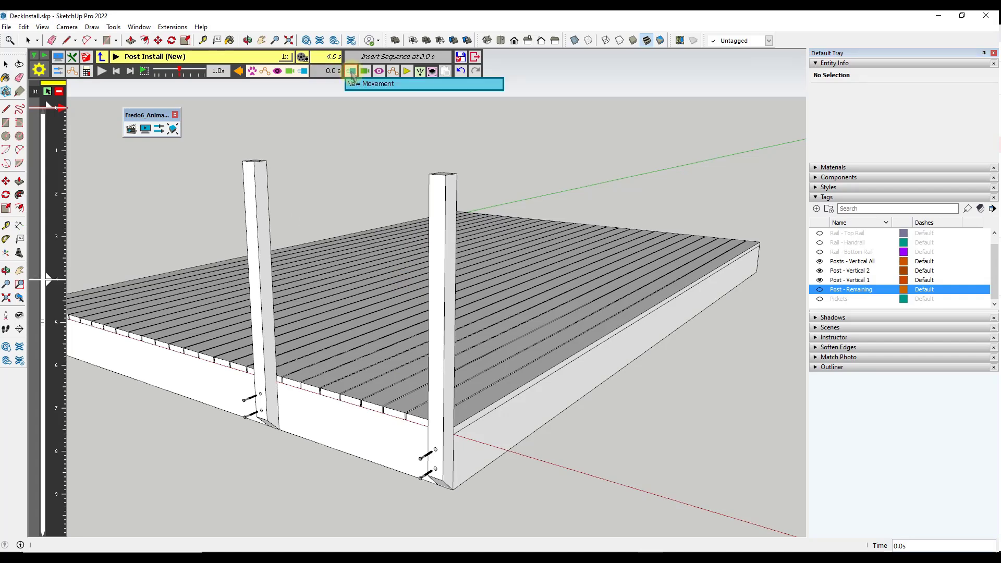
left_click(364, 85)
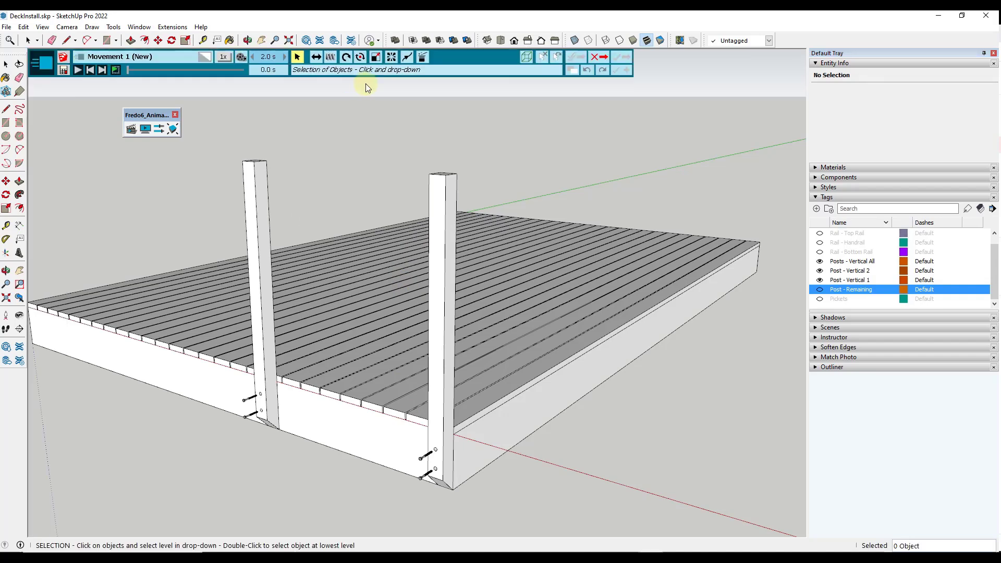
left_click(315, 58)
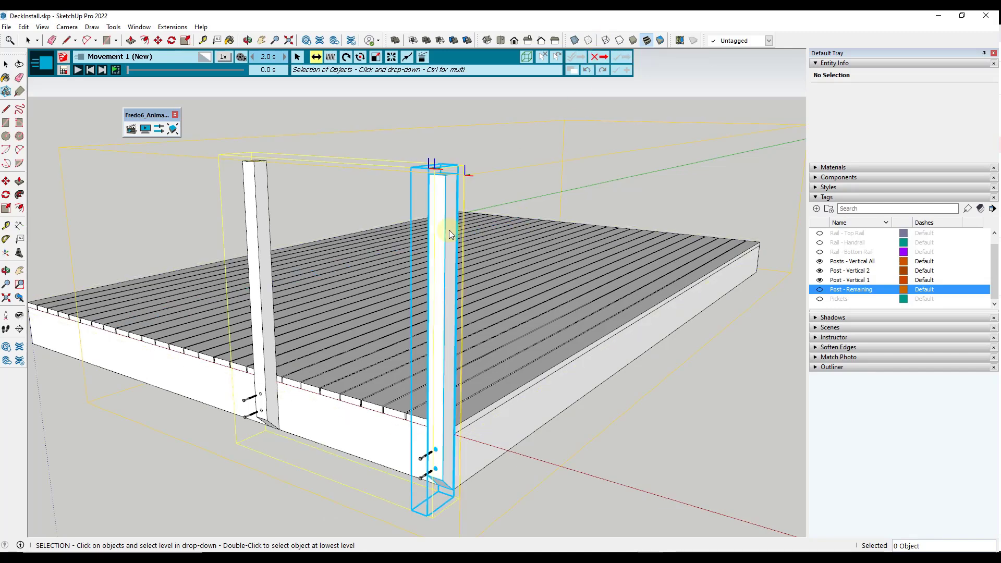
left_click(592, 56)
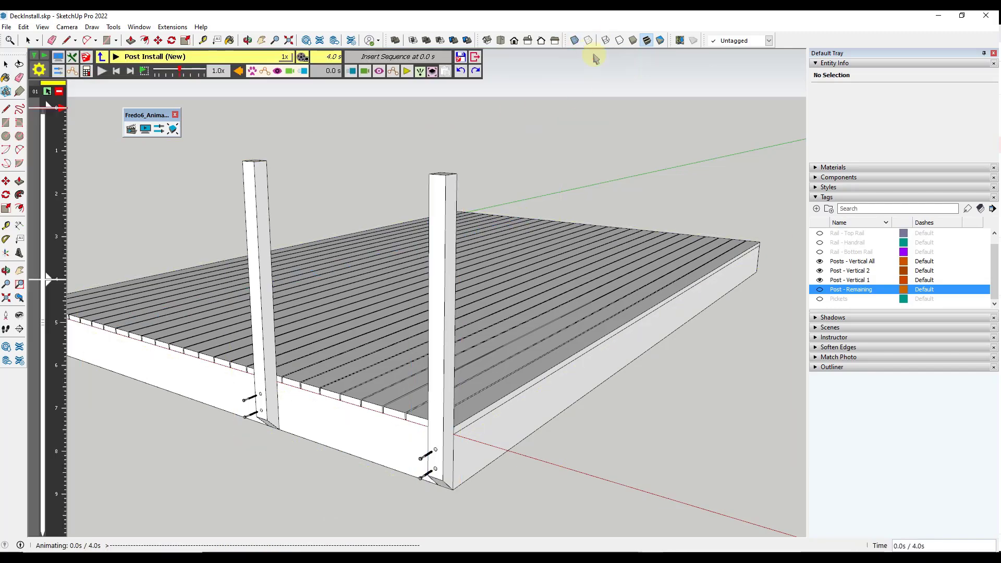
Save the animation data with the model and exit the film editor
left_click(464, 59)
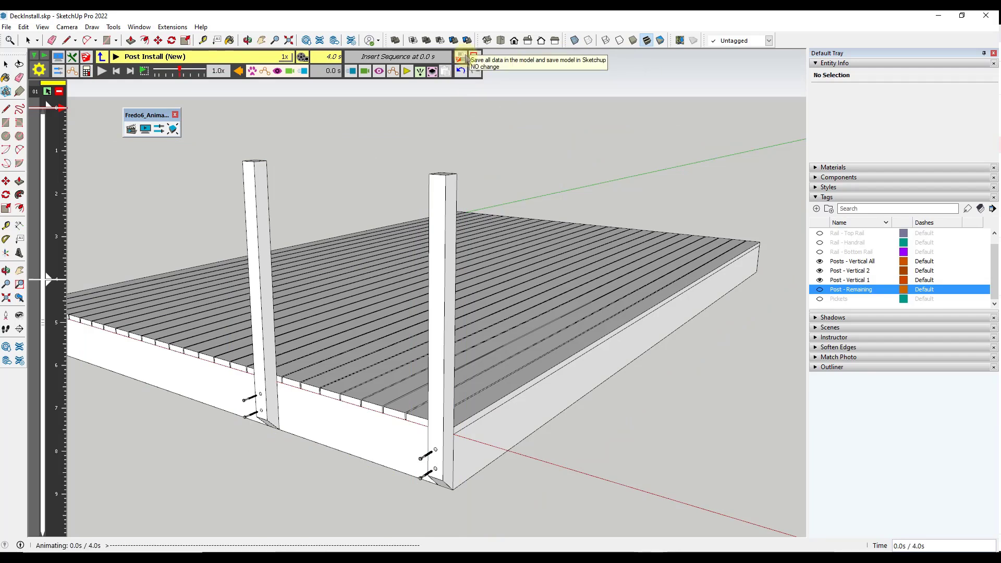
left_click(474, 58)
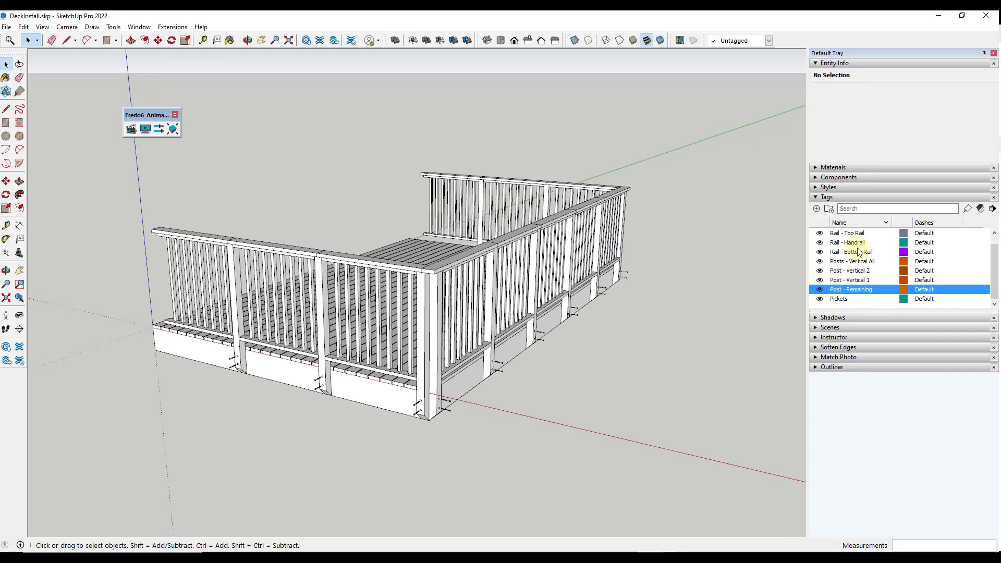
Hide the Rail - Top Rail, Rail - Handrail, Rail - Bottom Rail, Post - Remaining and Pickets tags in the model
scroll(858, 254, "up", 1)
scroll(858, 254, "down", 1)
left_click(820, 243)
left_click(851, 280)
left_click(819, 280)
Inside the Posts - Vertical All group, move the two-post group about 5' outward from the front of the deck
middle_click_drag(437, 293, 416, 290)
left_click(426, 288)
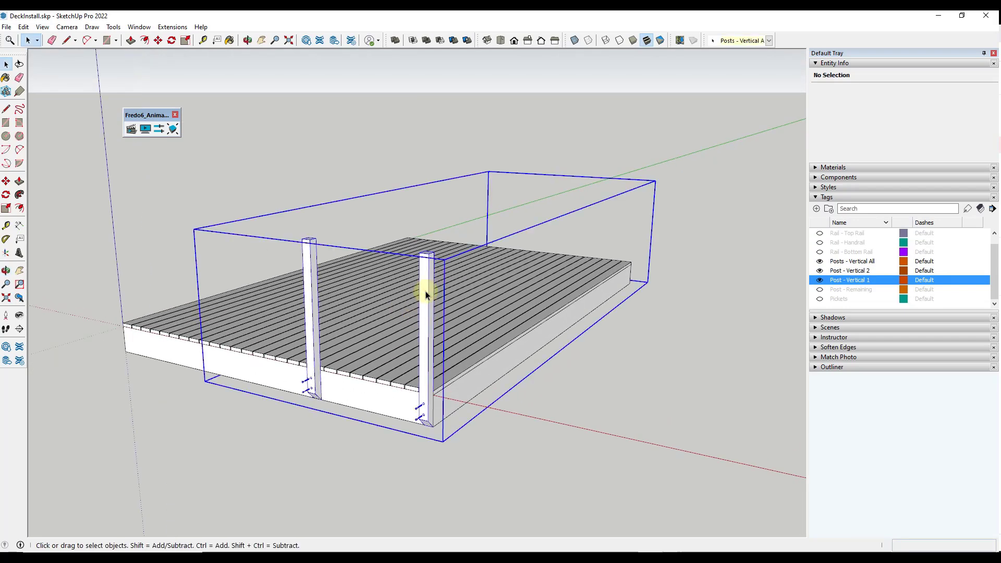
double_click(428, 292)
left_click(430, 286)
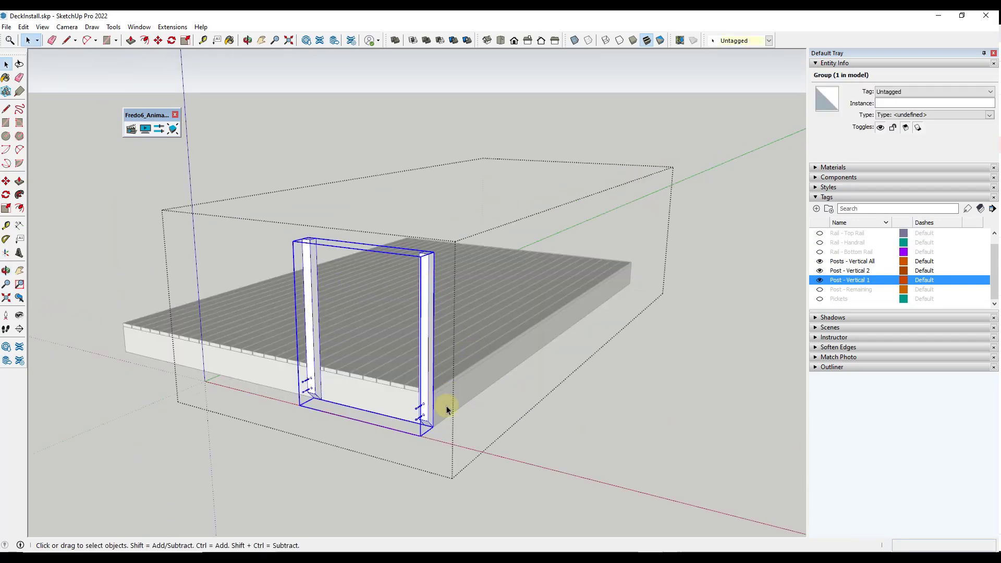
scroll(449, 412, "up", 2)
scroll(448, 417, "up", 1)
middle_click_drag(450, 397, 423, 419)
key("m")
left_click(419, 437)
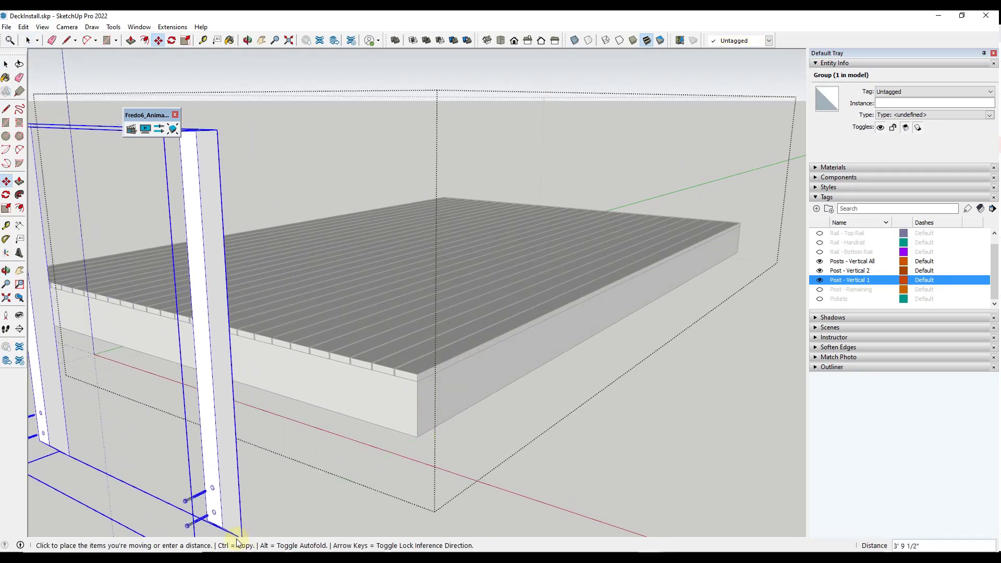
scroll(231, 519, "down", 3)
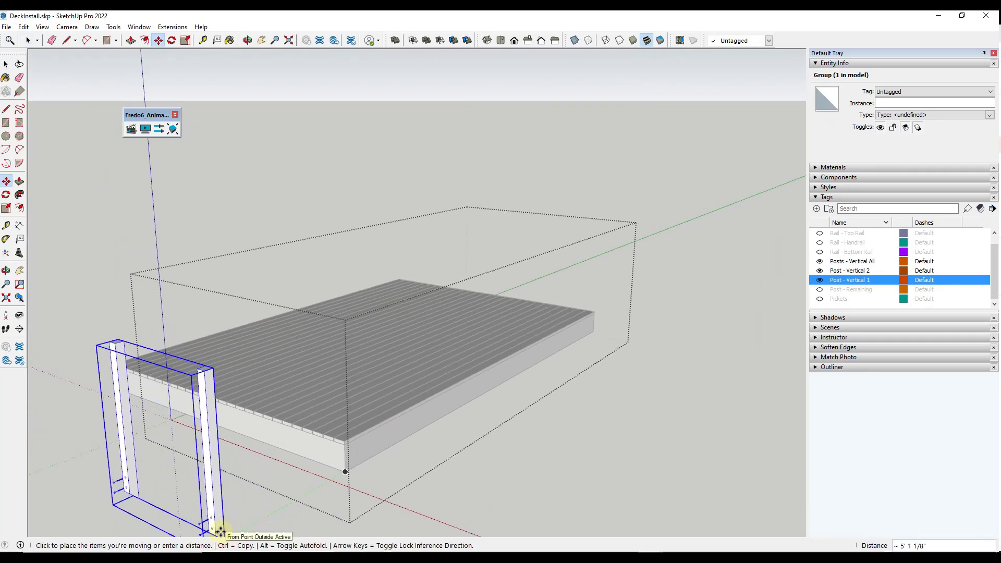
left_click(225, 531)
scroll(310, 380, "up", 5)
scroll(318, 372, "up", 2)
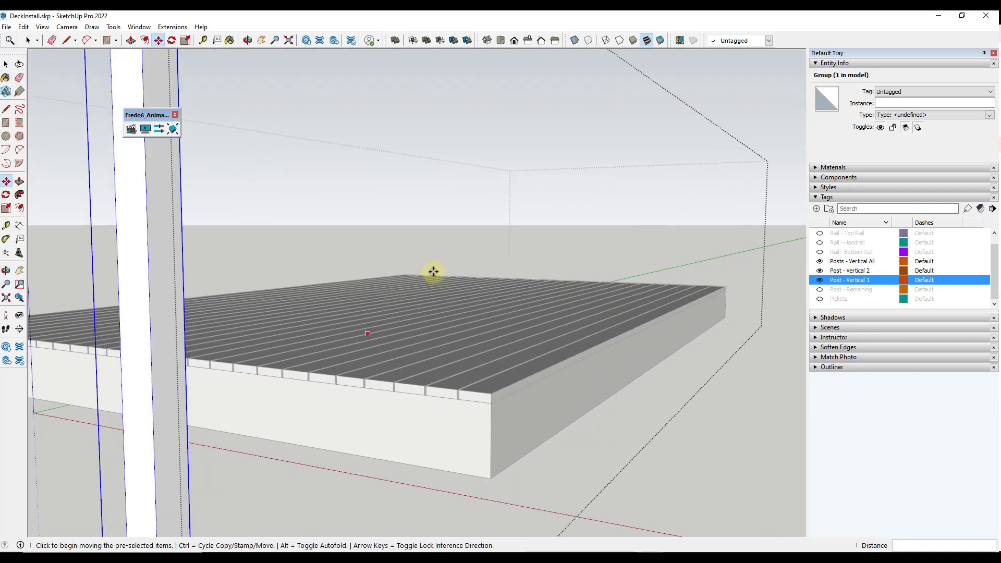
key("space")
left_click(510, 158)
left_click(514, 151)
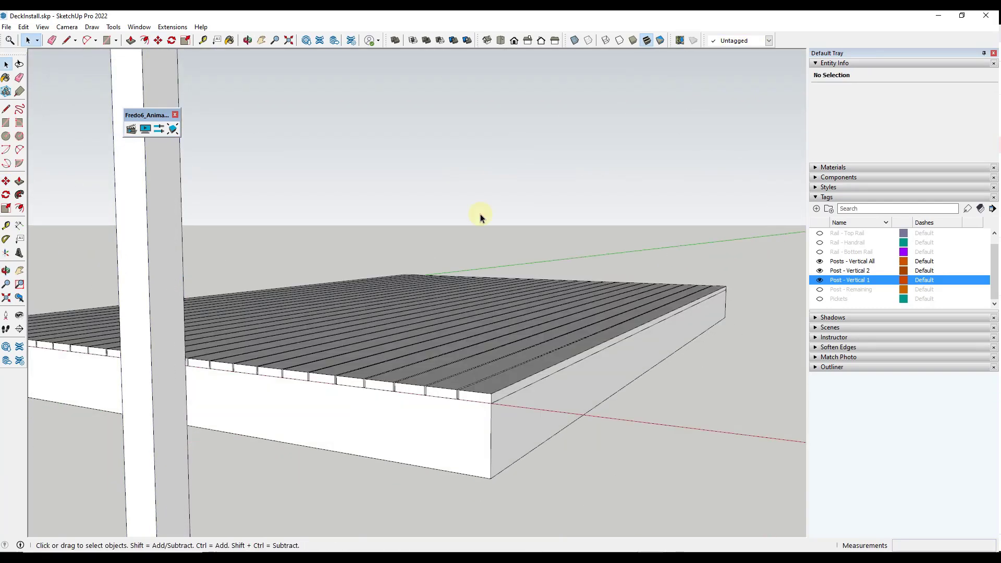
scroll(313, 234, "down", 4)
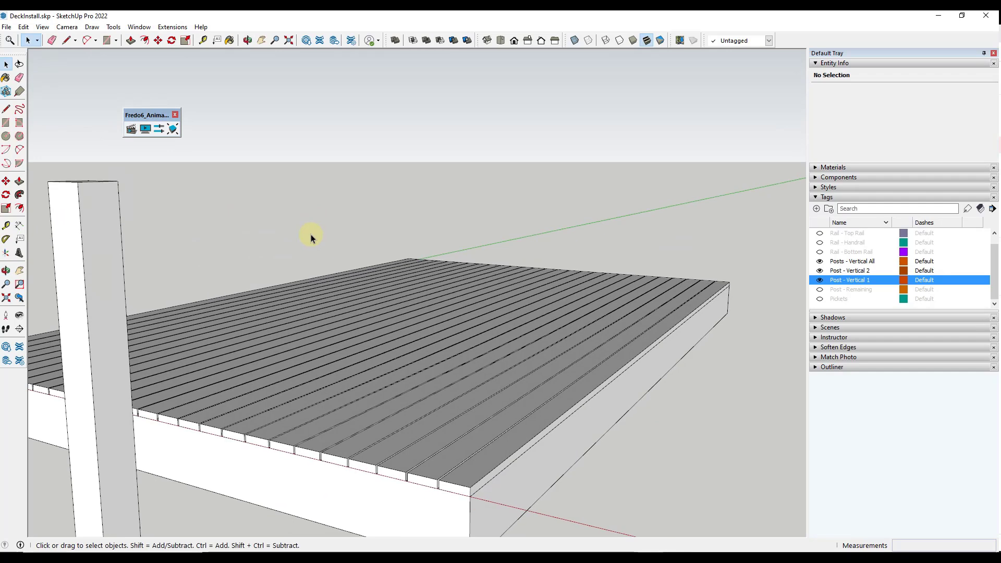
Inside the Posts - Vertical All group, move the two-post group farther outward from the front of the deck
middle_click_drag(386, 318, 257, 369)
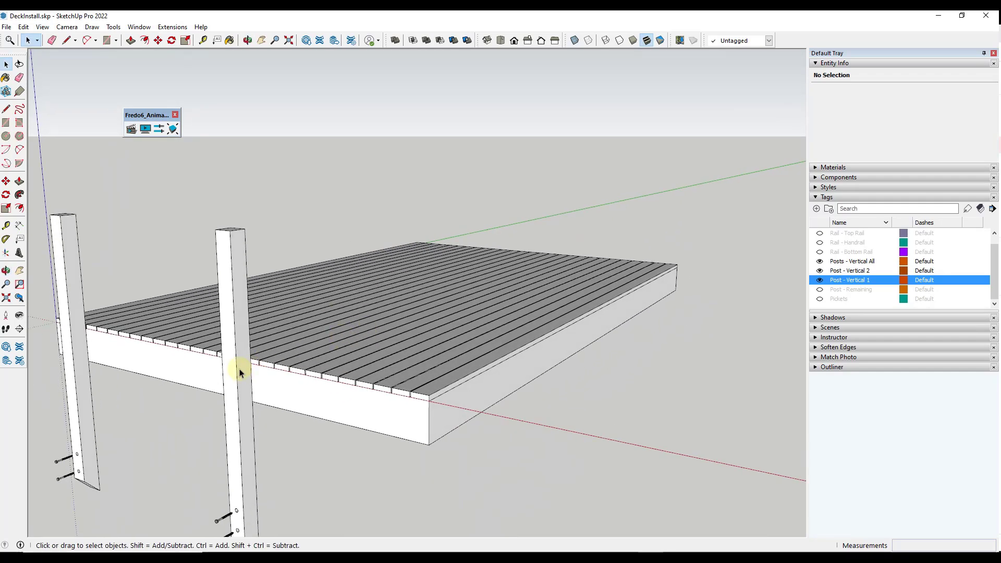
double_click(239, 368)
scroll(450, 320, "down", 4)
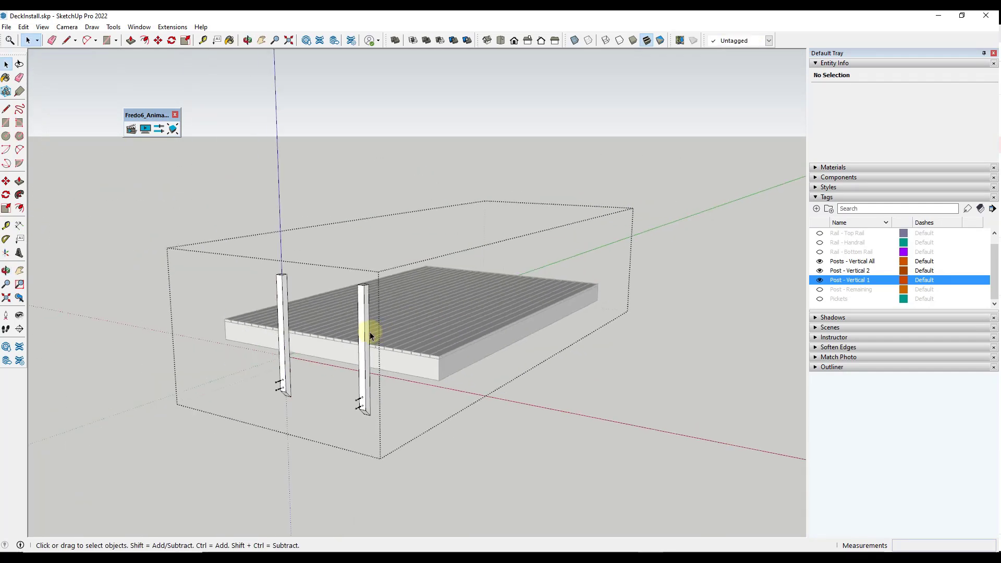
middle_click_drag(478, 344, 438, 340)
key("m")
left_click(329, 412)
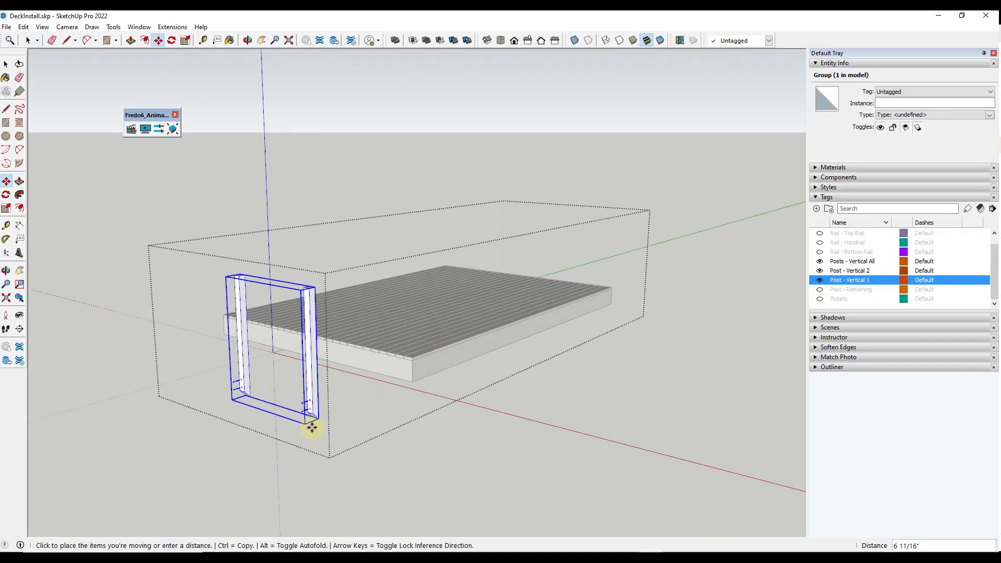
left_click(283, 443)
key("ctrl+z")
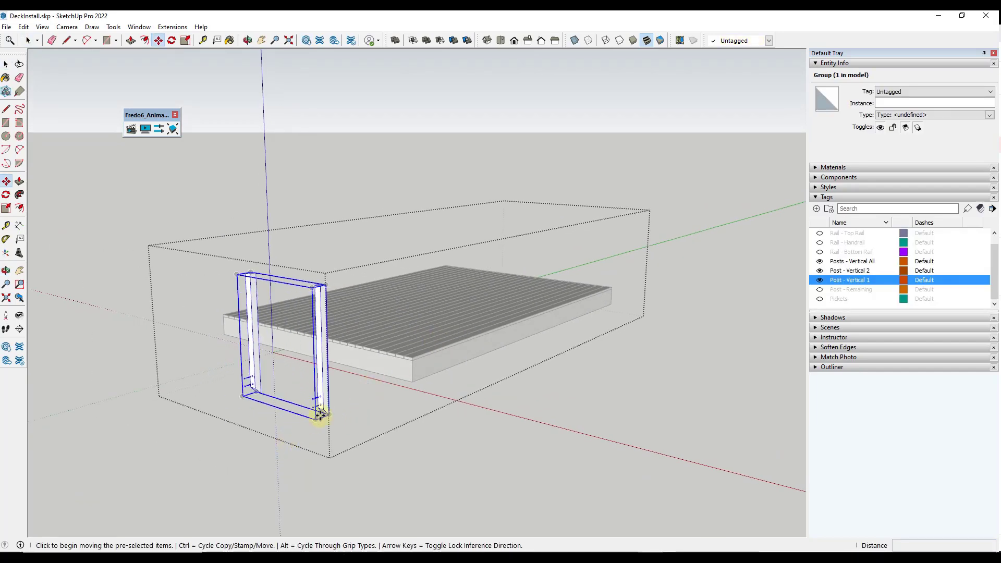
left_click(331, 413)
left_click(286, 424)
key("space")
scroll(374, 343, "up", 3)
middle_click_drag(373, 342, 365, 230)
left_click(352, 174)
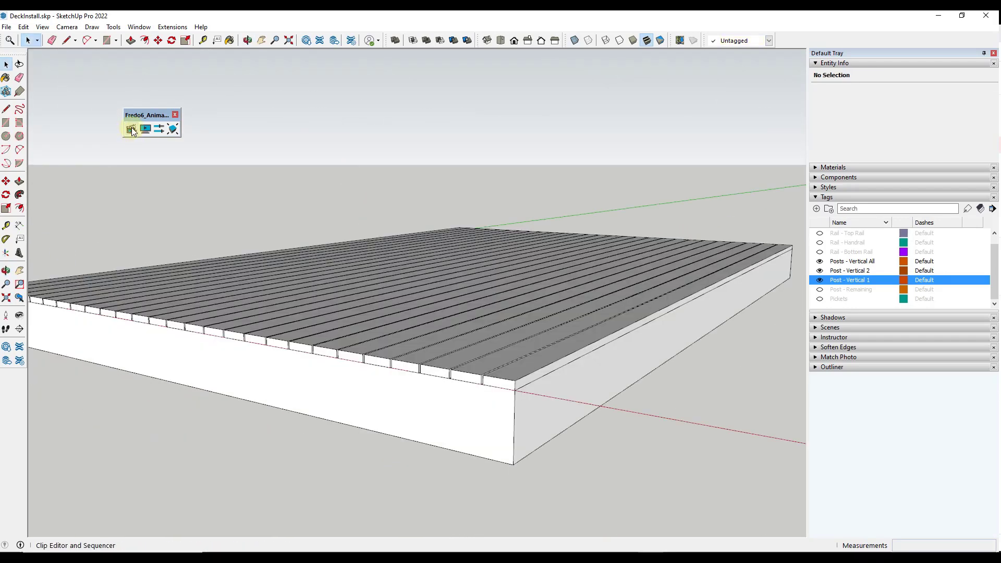
In the Post Install clip, add a translation at 0.0 s moving the Vertical [02] post about 7' 1 3/4" onto the deck's front corner
left_click(131, 129)
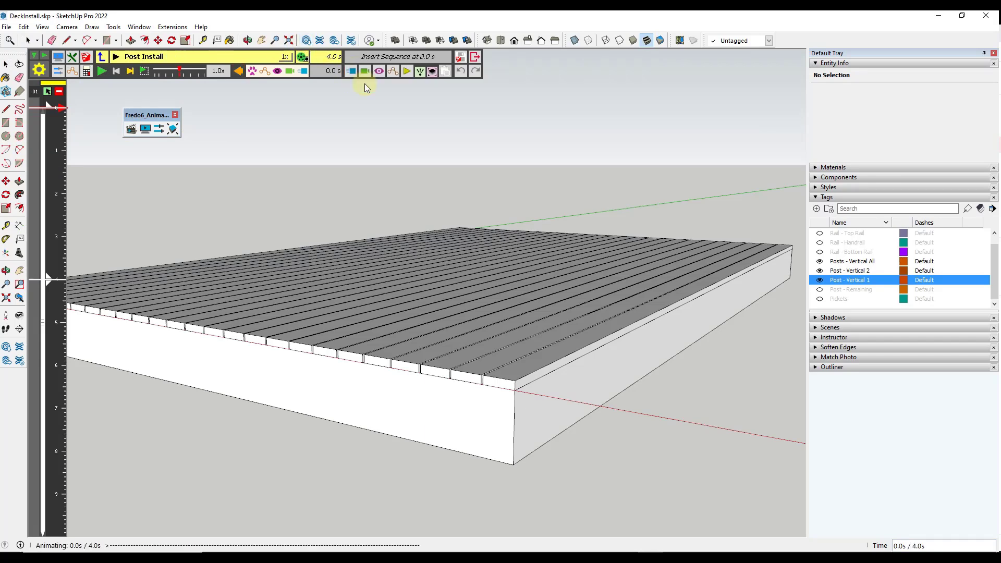
left_click(365, 84)
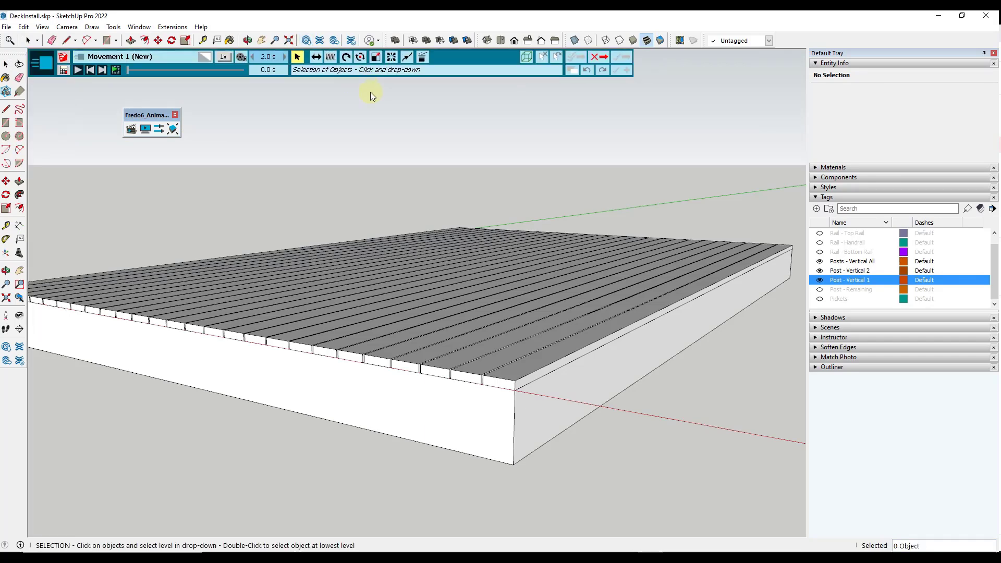
left_click(316, 57)
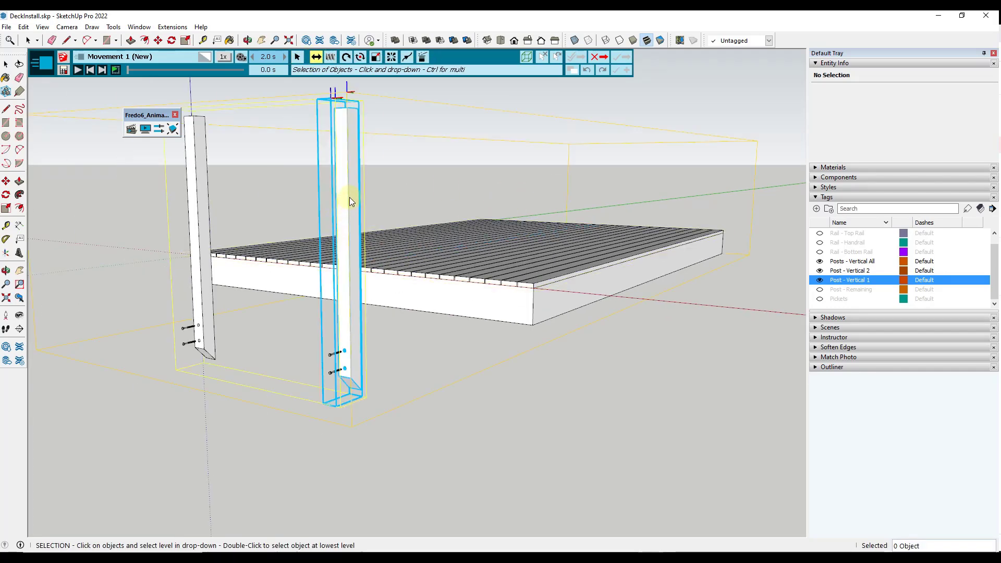
left_click(350, 198)
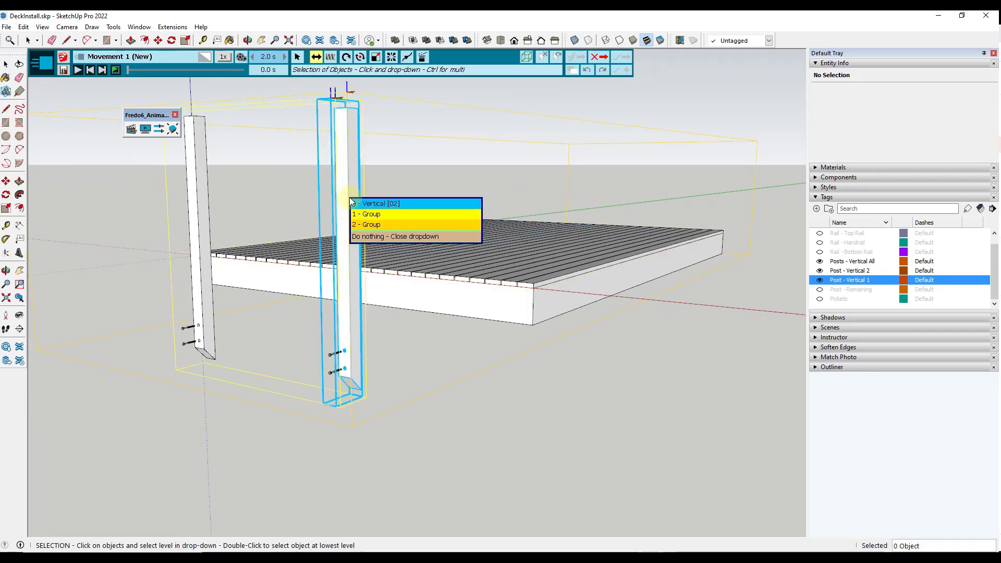
left_click(380, 206)
middle_click_drag(530, 180, 299, 374)
left_click(217, 421)
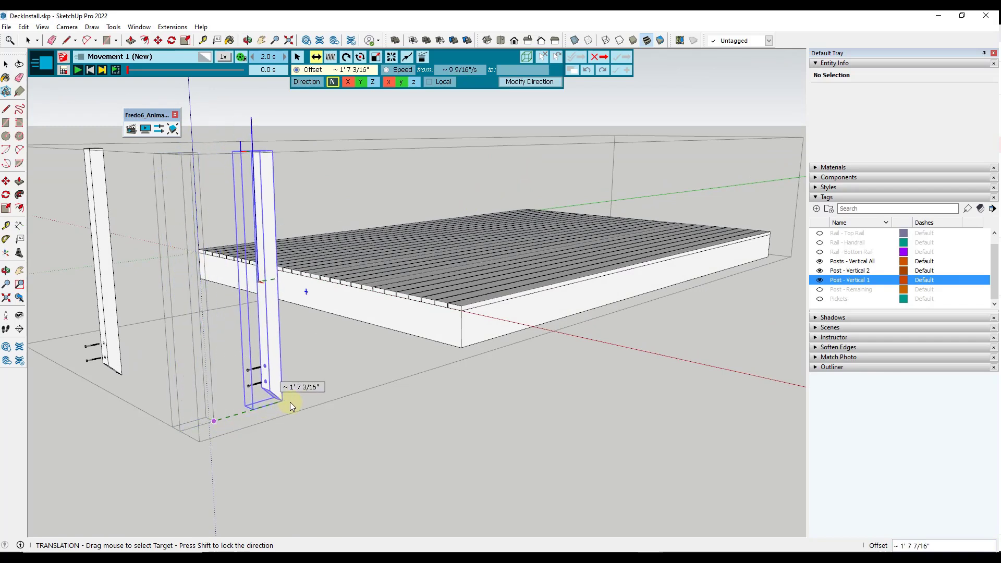
left_click(463, 352)
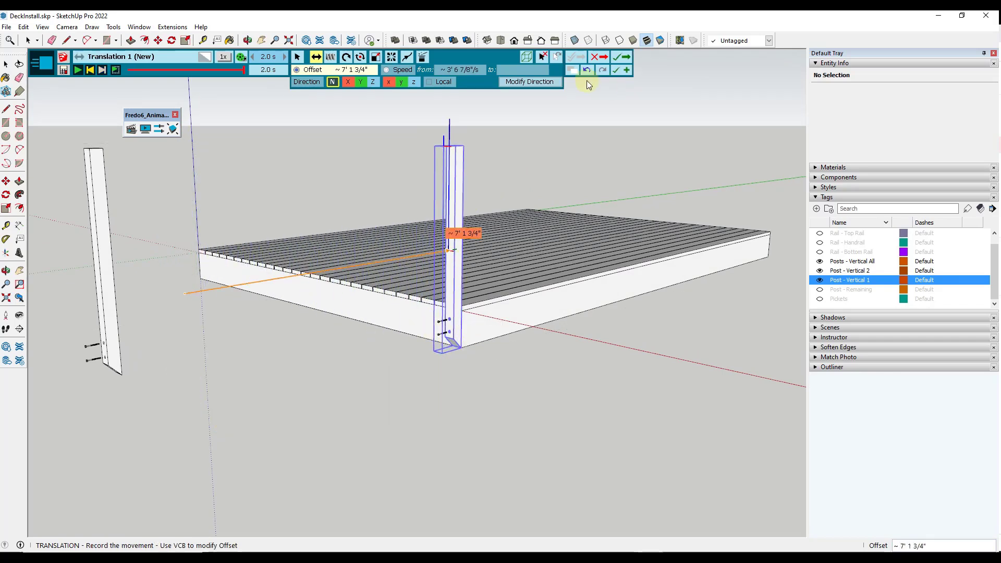
Preview the corner post's translation from its start and record it into the Post Install clip
left_click_drag(239, 74, 109, 68)
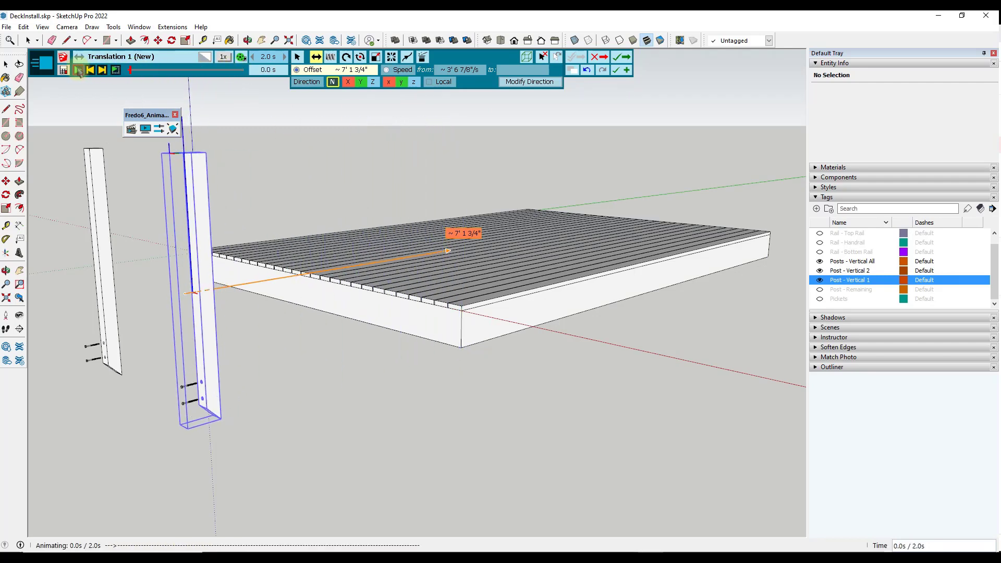
left_click(78, 70)
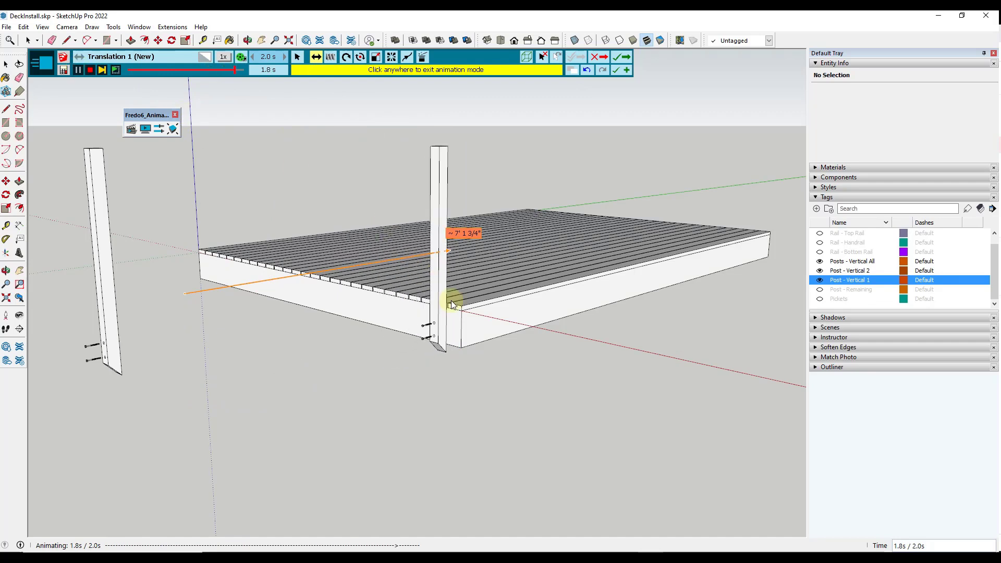
left_click_drag(242, 70, 88, 71)
left_click(78, 70)
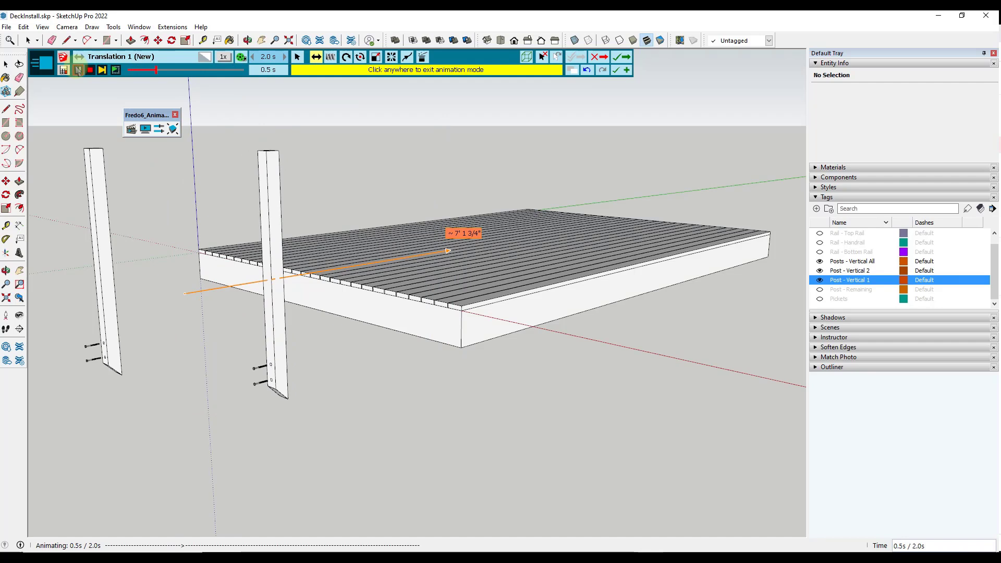
left_click(657, 67)
left_click(617, 58)
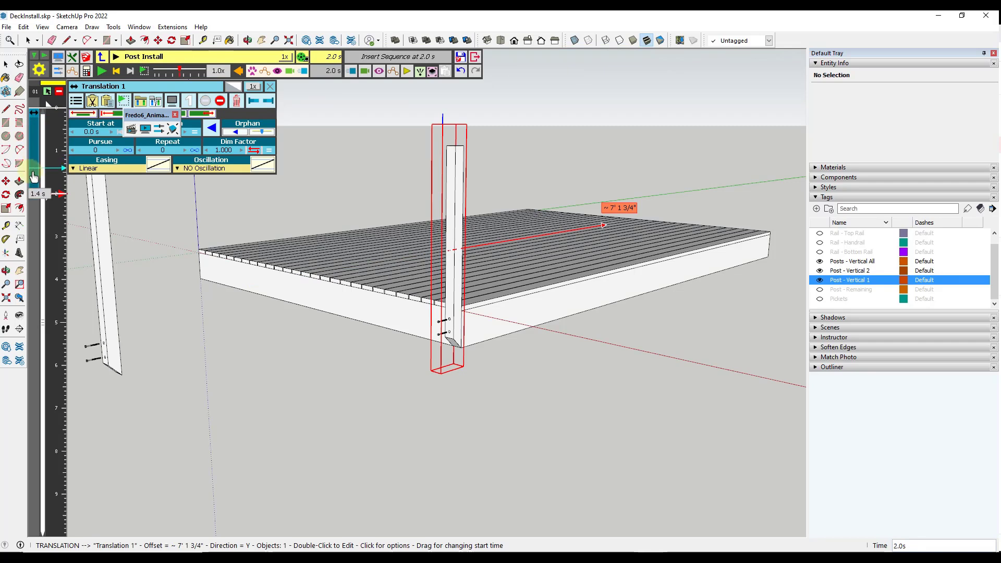
Set Translation 1's duration to 3 s and play the clip to check the post's movement
left_click(55, 109)
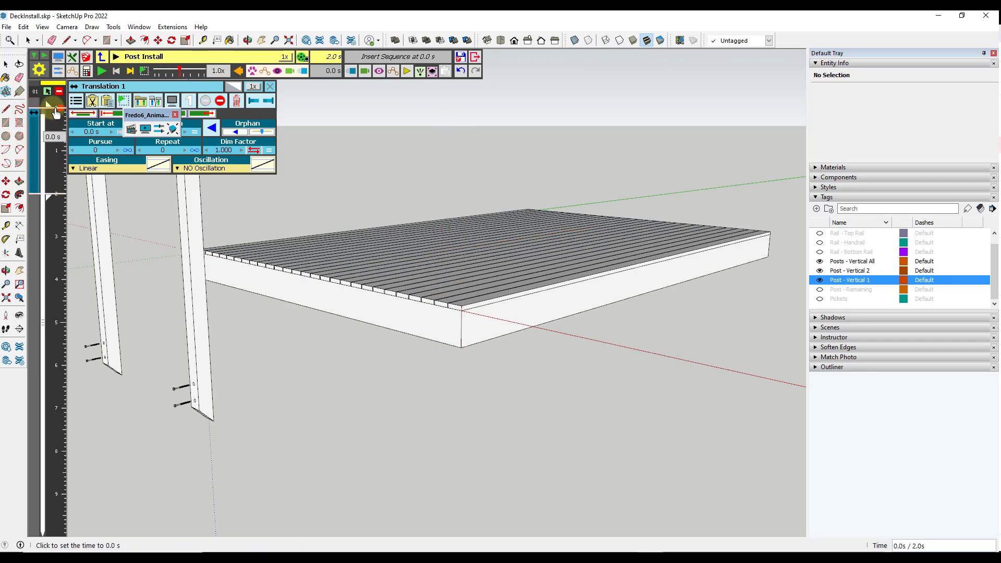
left_click(55, 118)
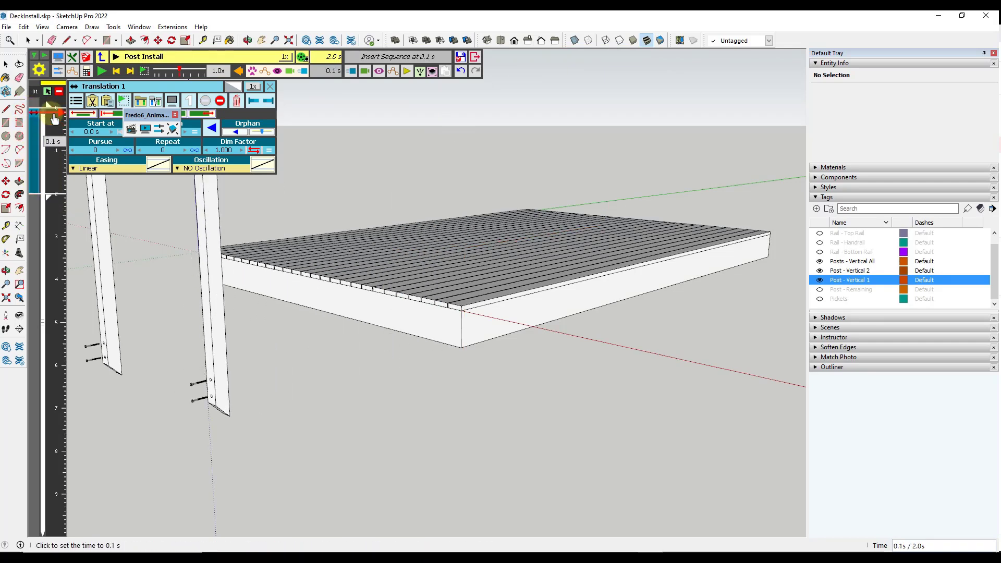
left_click_drag(146, 115, 107, 199)
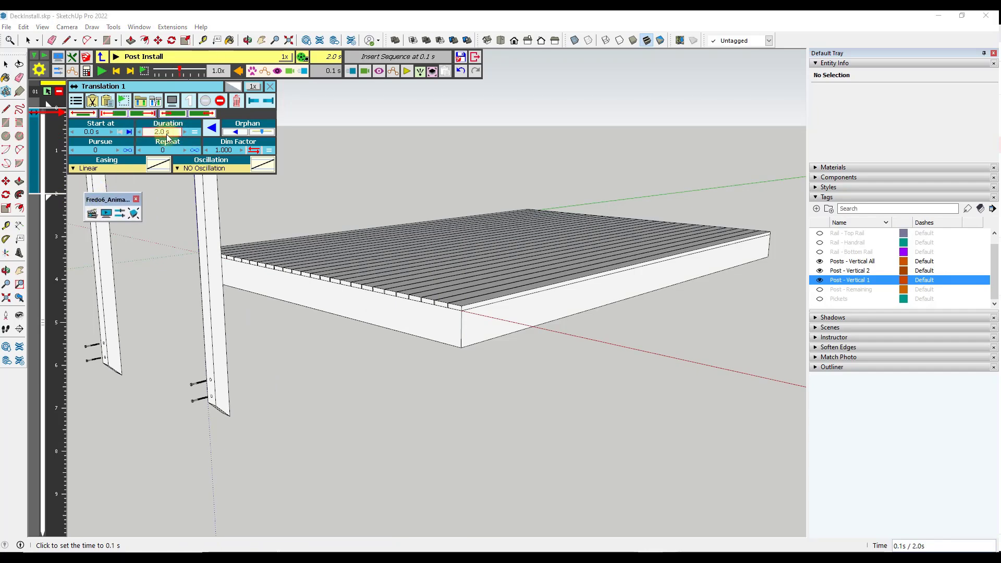
left_click(163, 131)
type("3")
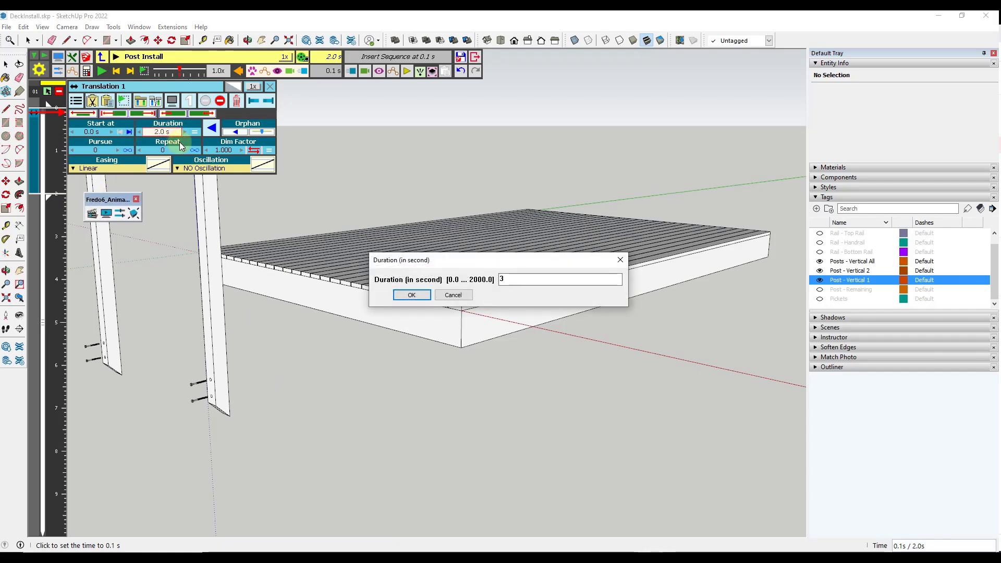
key("Return")
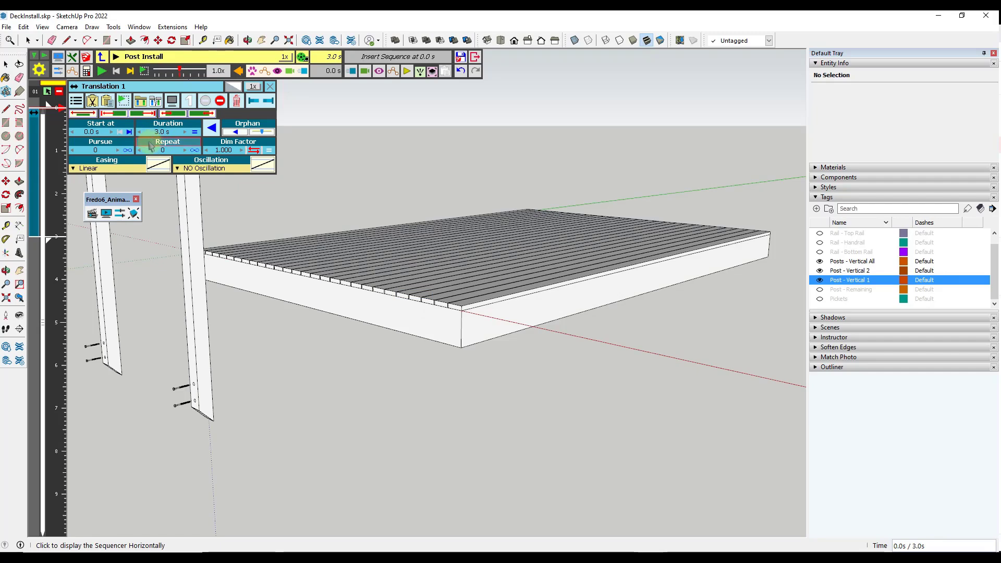
left_click(102, 71)
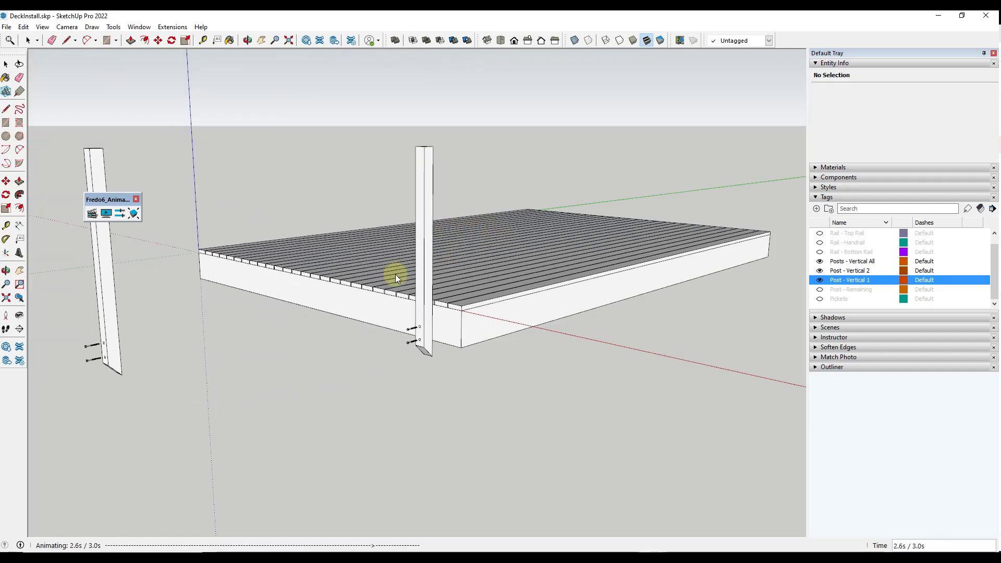
scroll(516, 306, "up", 6)
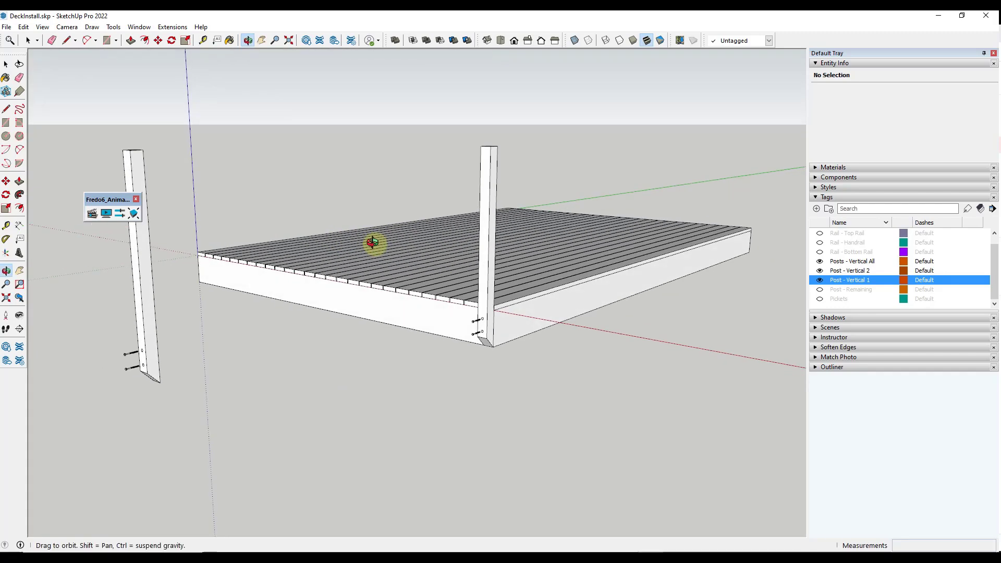
Insert a new translation movement at 3.0 s and select the Group#4 bolts on the installed corner post
scroll(474, 293, "up", 3)
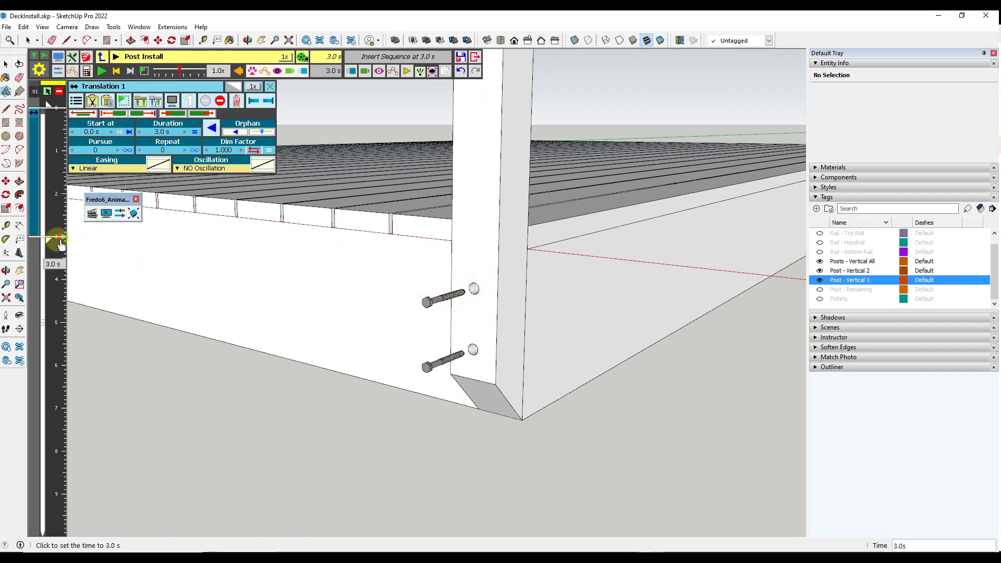
left_click(352, 72)
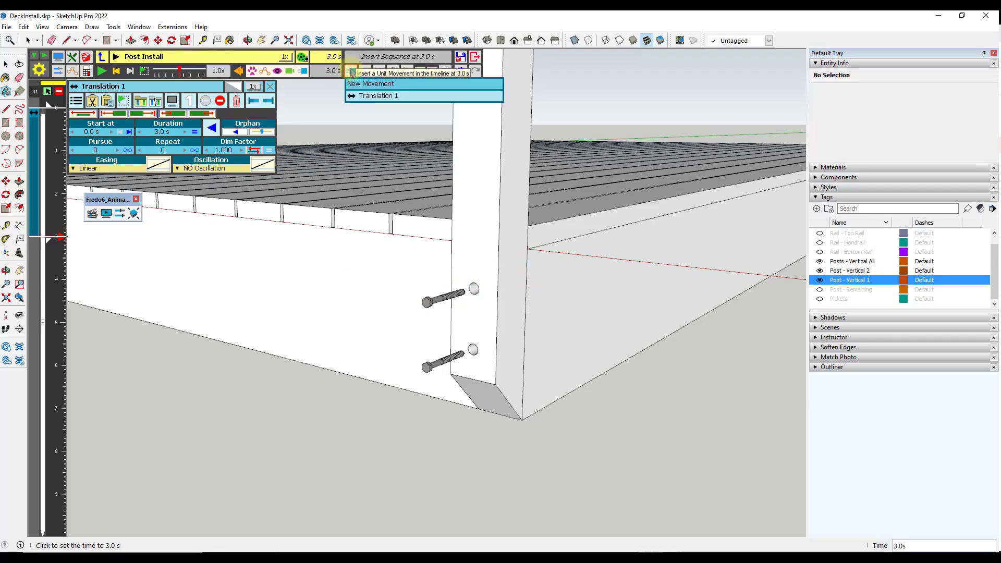
left_click(385, 84)
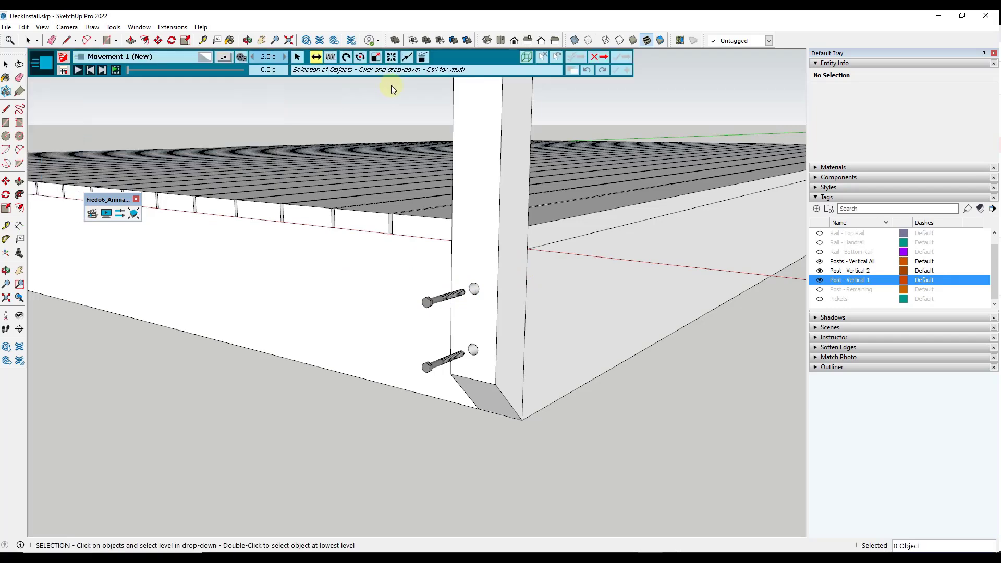
left_click(431, 306)
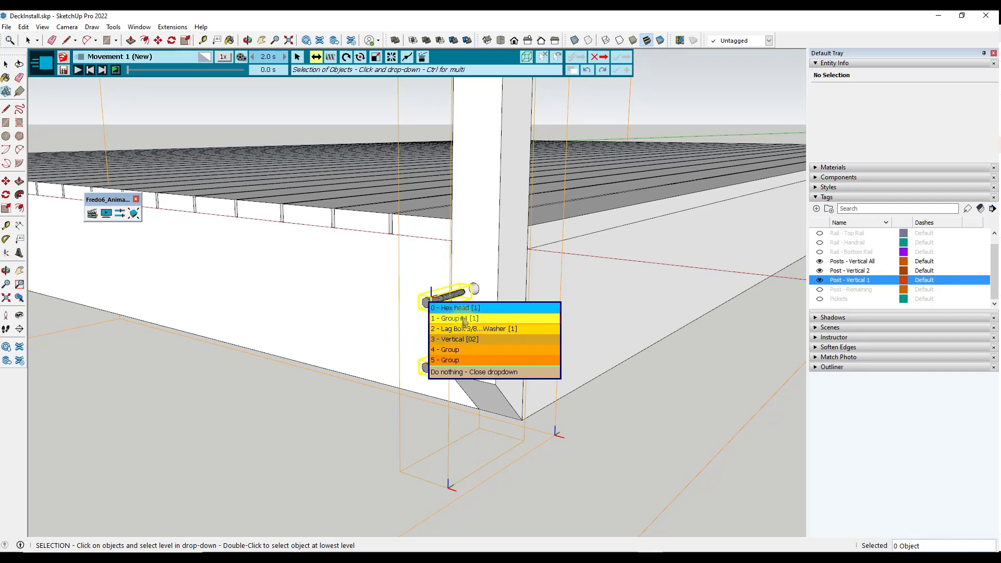
left_click(466, 322)
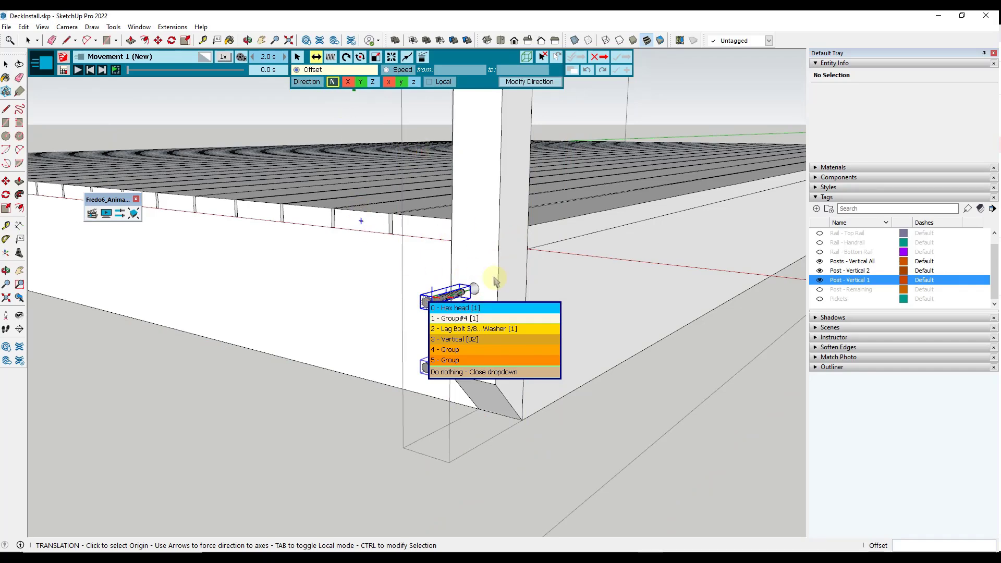
Lock the translation to the Y direction and move the bolts from their heads into the post's holes
middle_click_drag(424, 167, 473, 268)
scroll(476, 284, "down", 5)
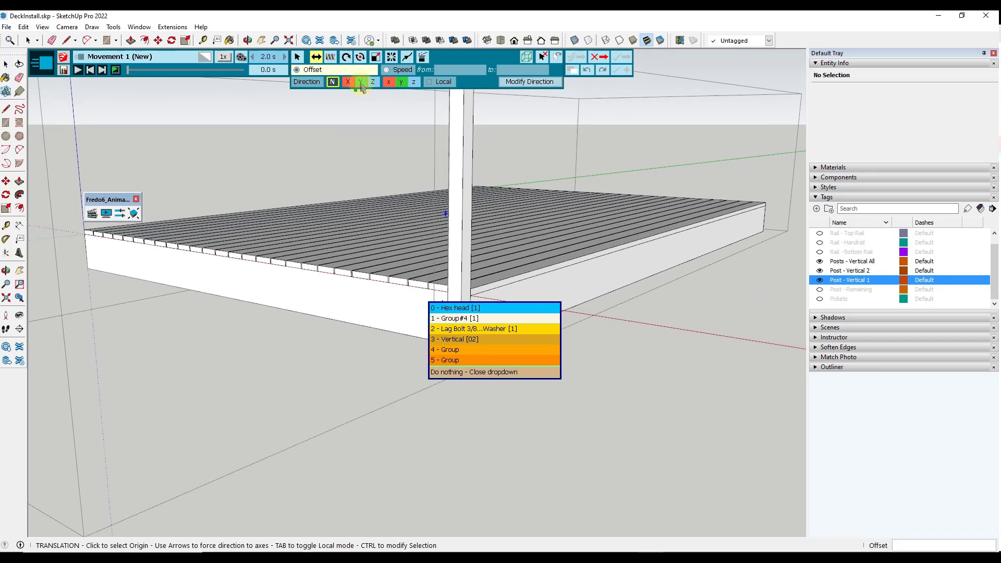
scroll(469, 285, "up", 8)
key("Left")
scroll(398, 312, "up", 3)
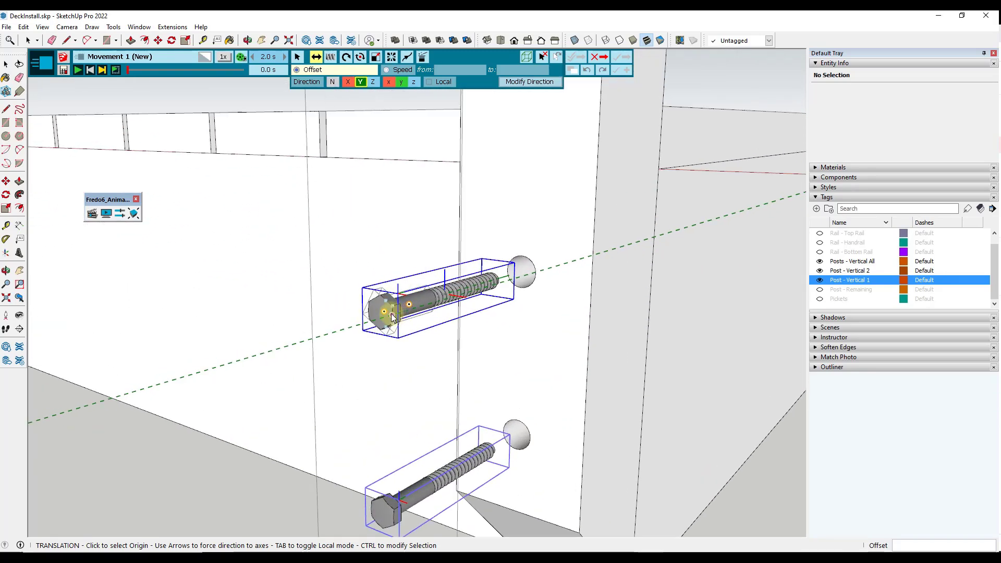
left_click(384, 314)
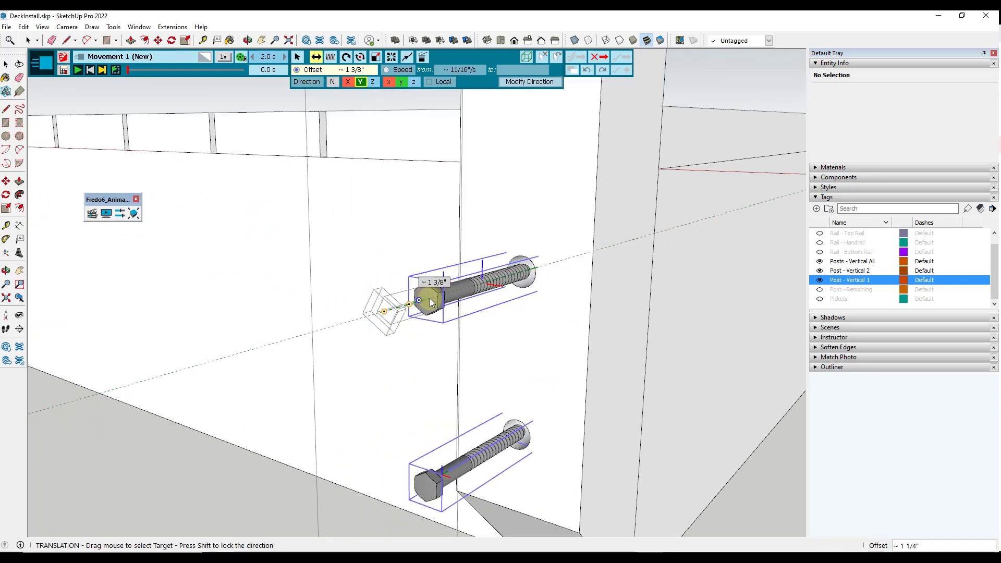
left_click(596, 346)
Preview the bolts' translation from its start and record it into the clip
left_click_drag(210, 71, 128, 73)
left_click(78, 71)
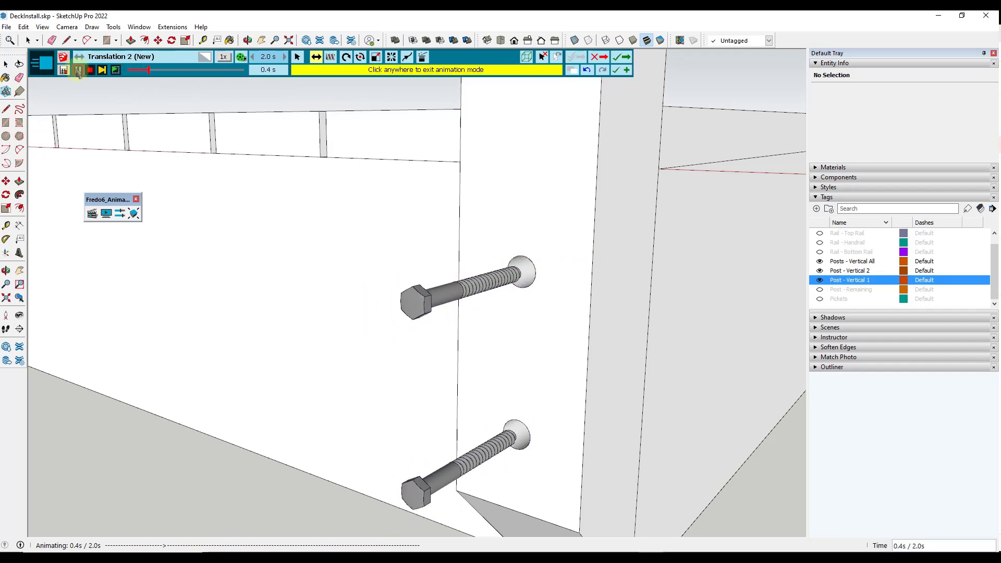
left_click(623, 60)
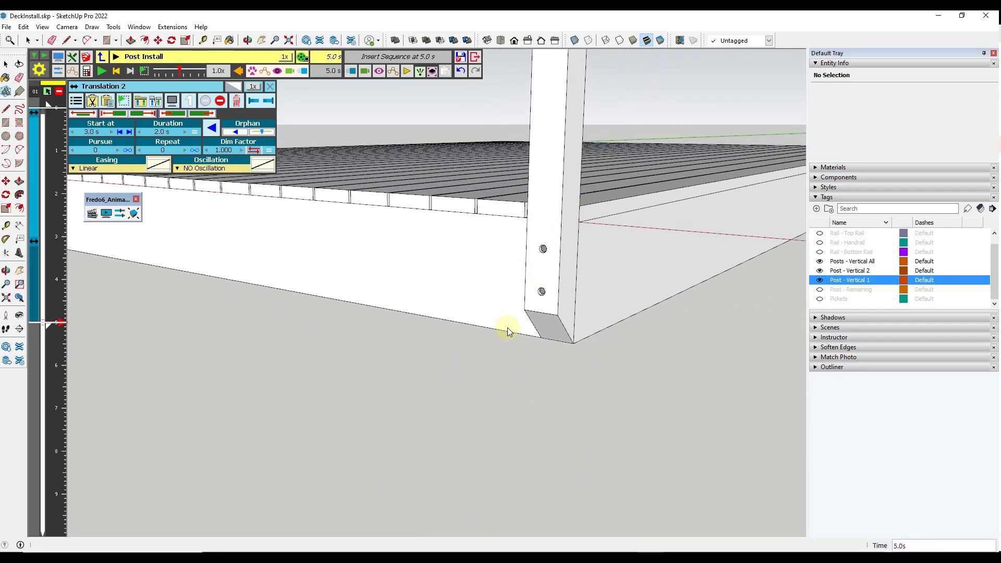
Rewind the Post Install clip and play it to check the post and bolt movements together
key("o")
left_click_drag(58, 277, 56, 141)
left_click(102, 71)
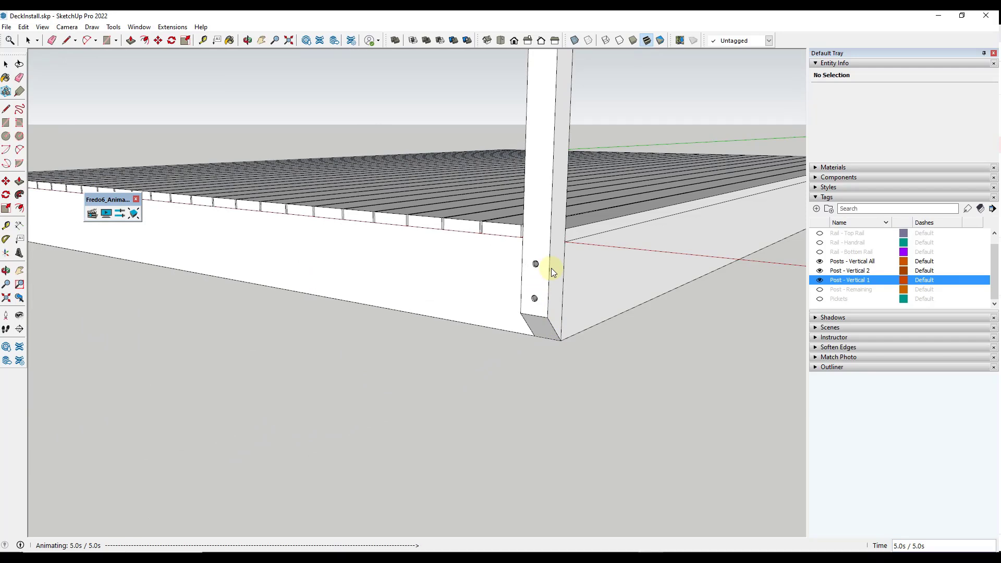
scroll(539, 281, "down", 10)
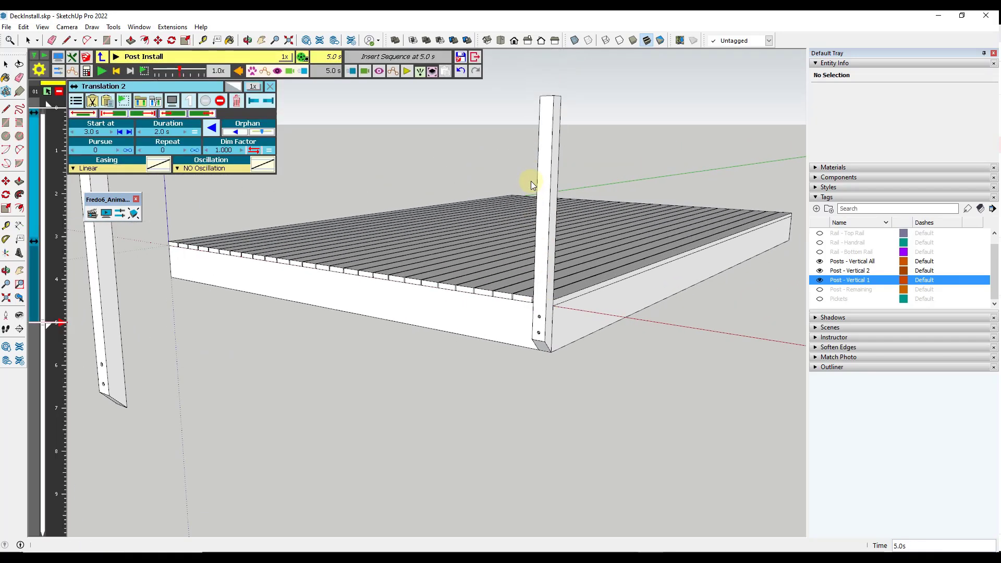
scroll(239, 227, "up", 3)
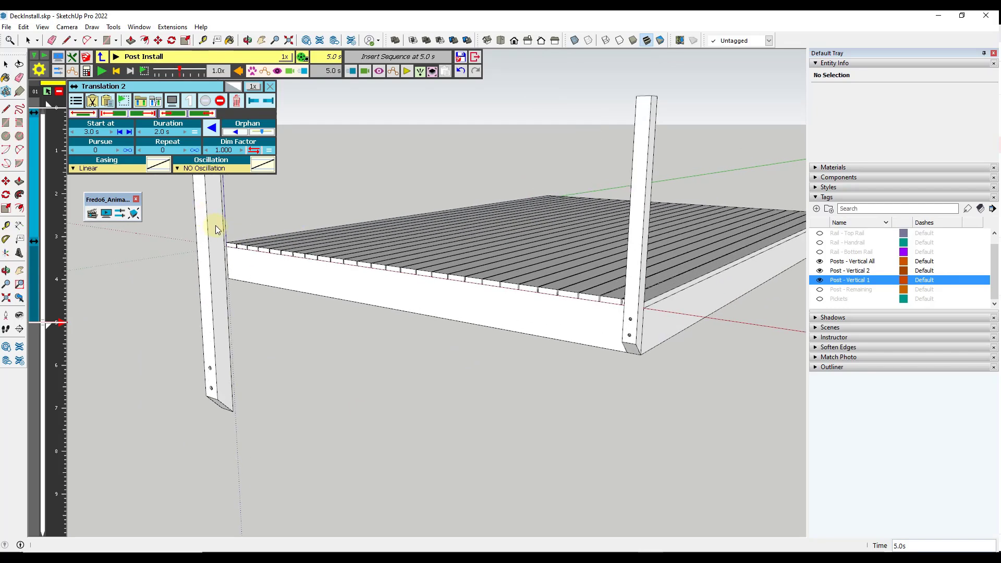
Insert a new movement at 1.0 s translating the second post and its bolts about 7' 1 3/4" along Y onto the deck frame
left_click(87, 151)
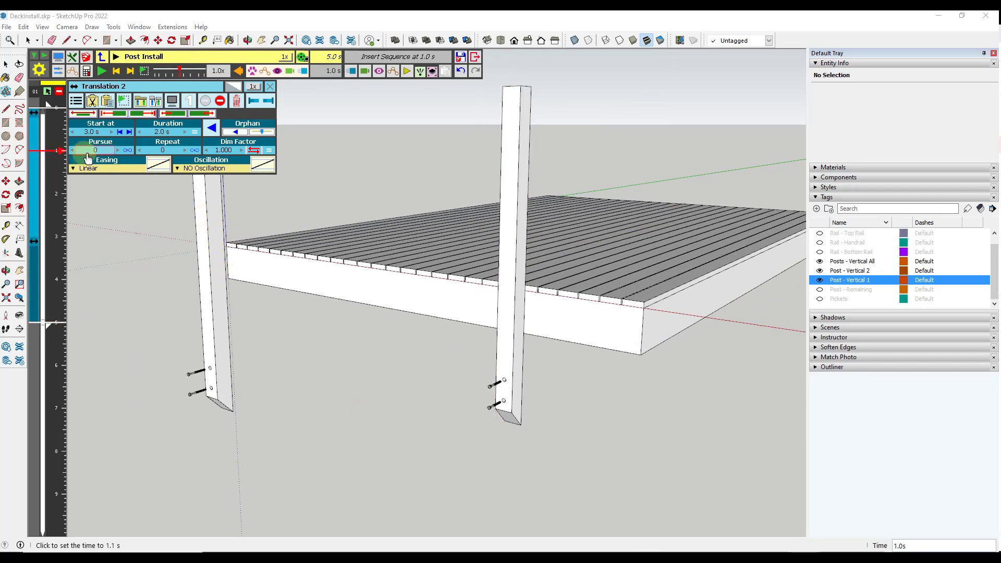
left_click(352, 72)
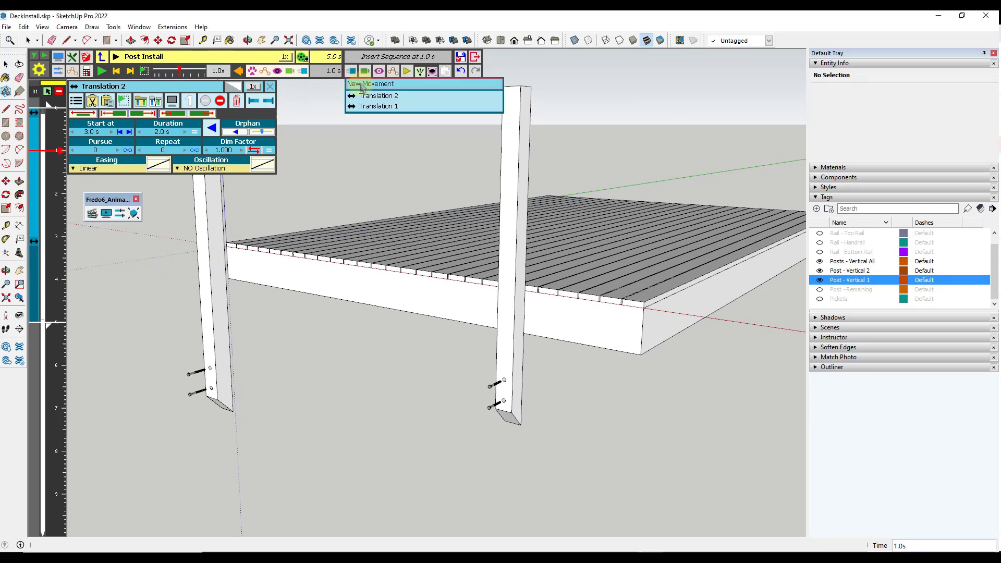
left_click(370, 84)
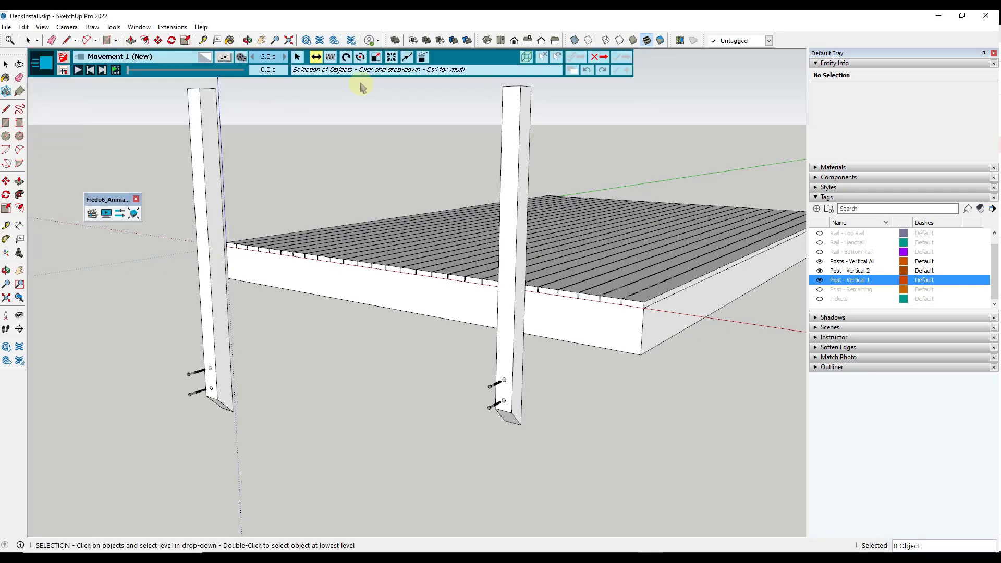
left_click(216, 398)
left_click(229, 400)
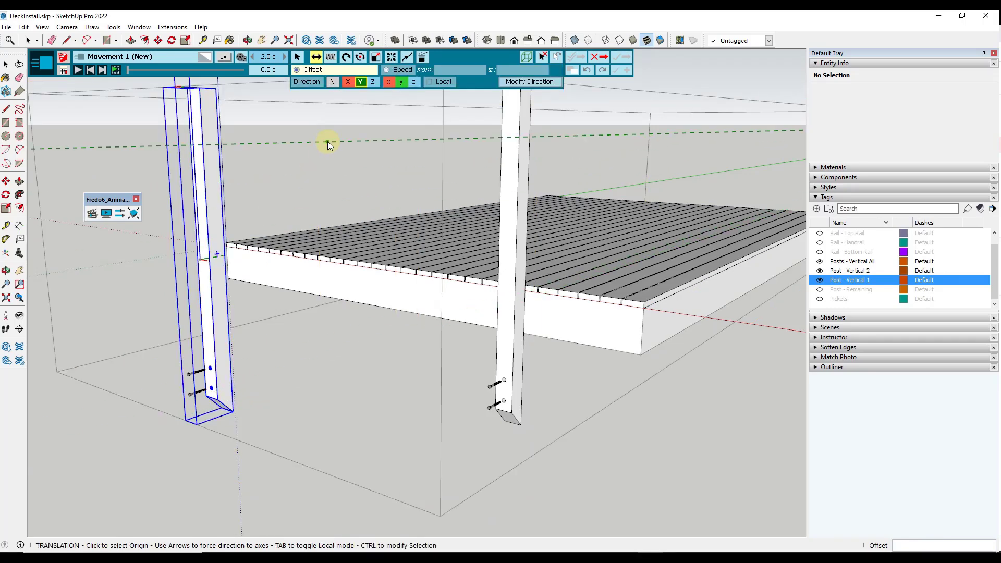
left_click(234, 412)
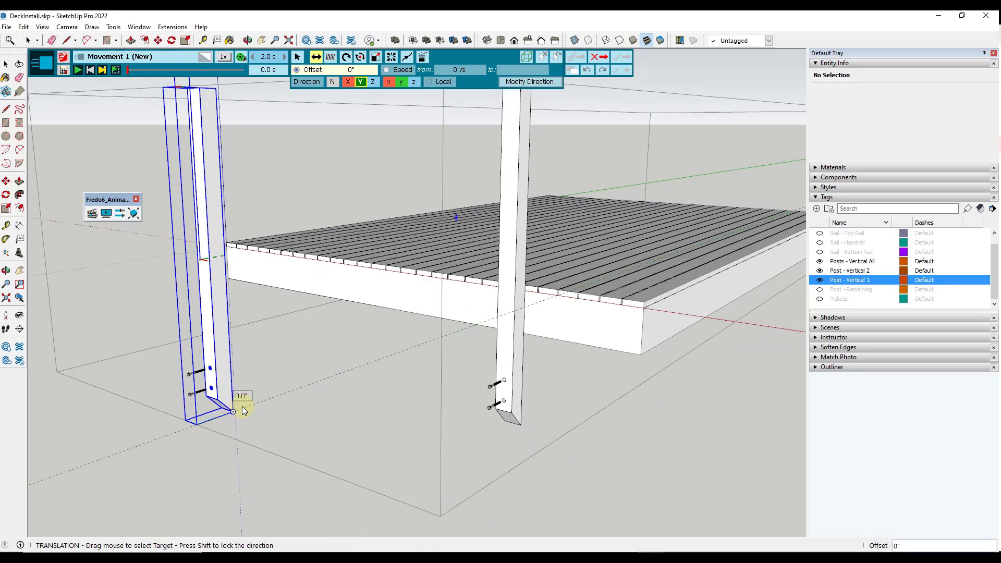
left_click(479, 323)
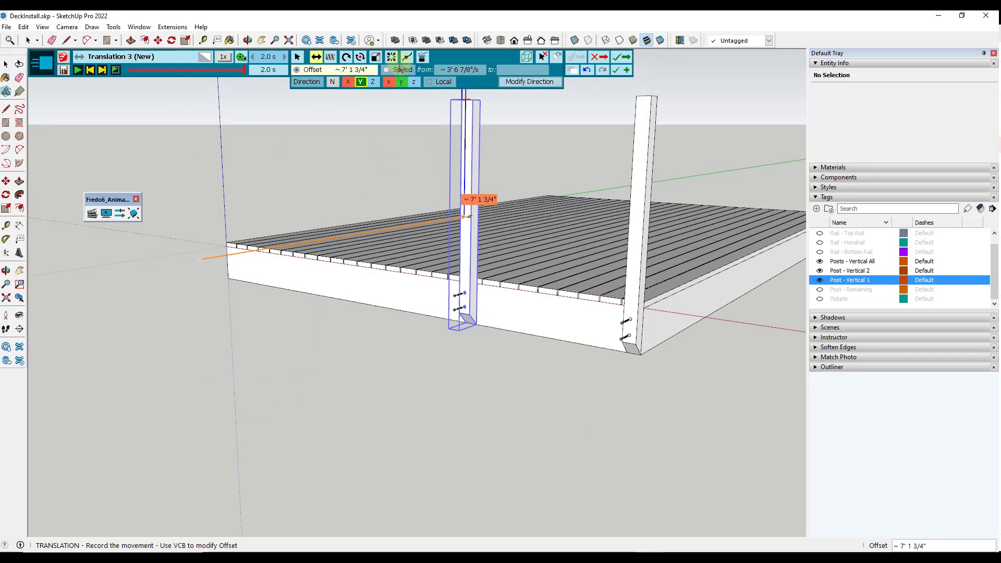
Try shorter durations such as 1 s and 1.5 s for the translation, then restore the duration to 2.0 s
left_click(260, 70)
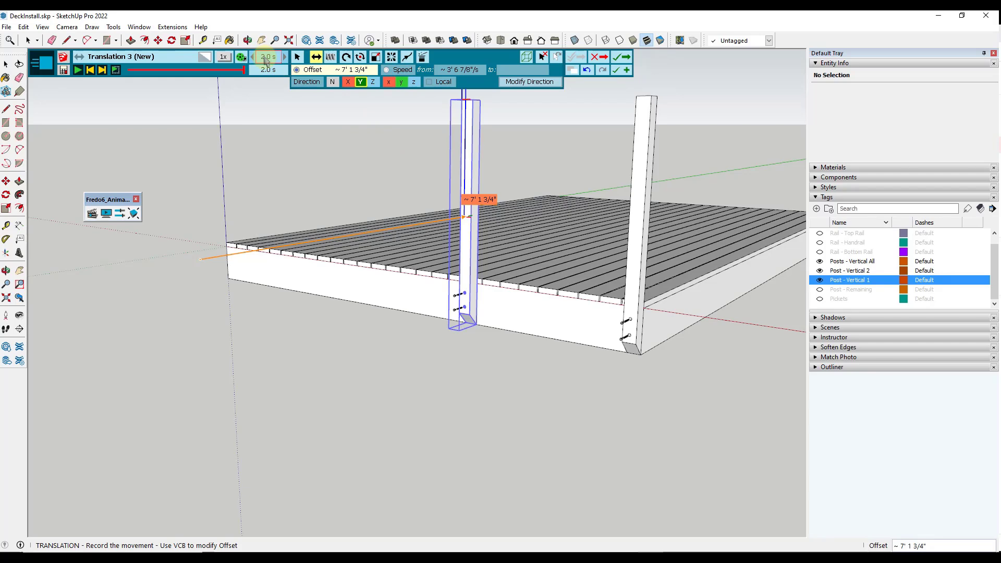
left_click(266, 57)
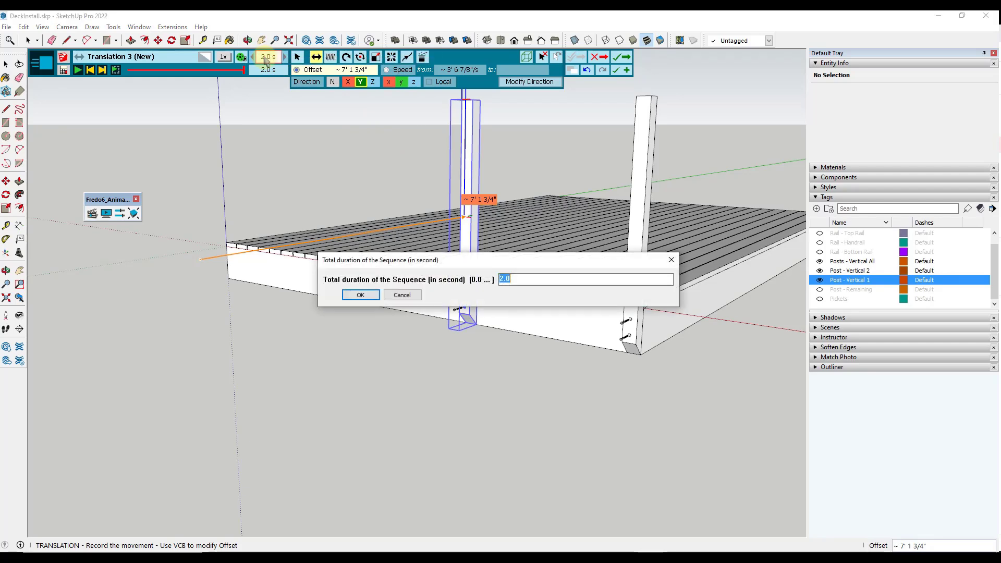
type("1")
key("Return")
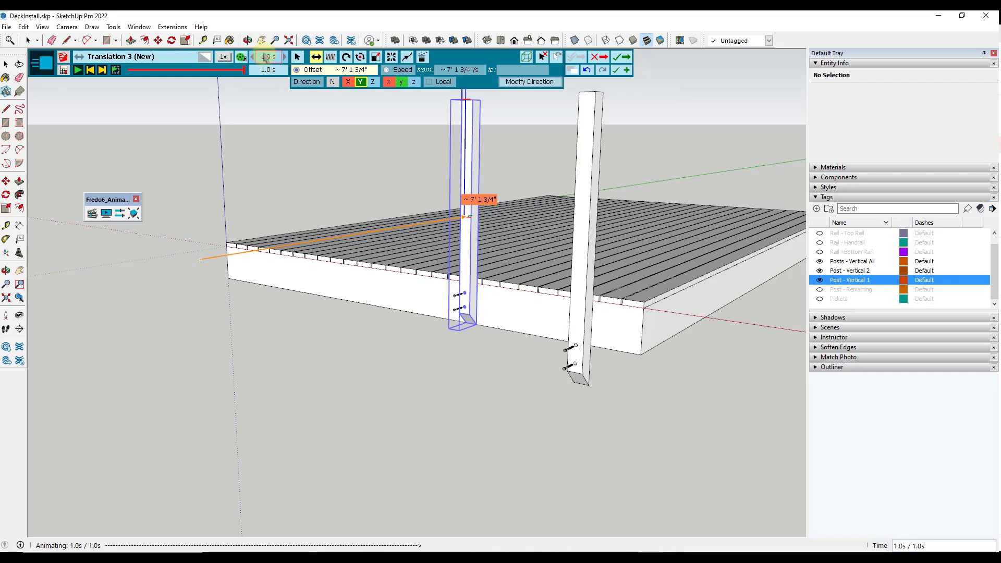
left_click(284, 59)
left_click(285, 58)
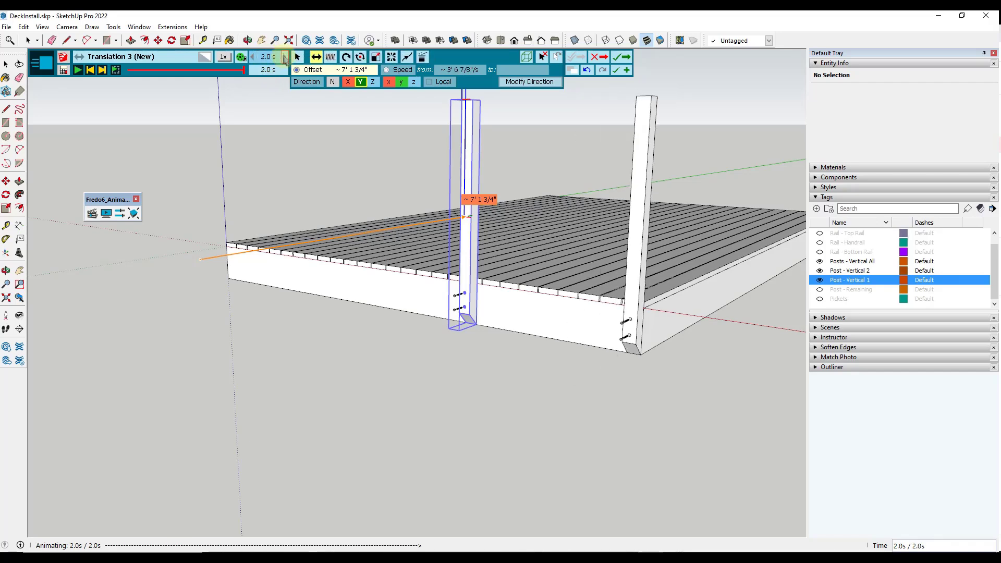
left_click(253, 58)
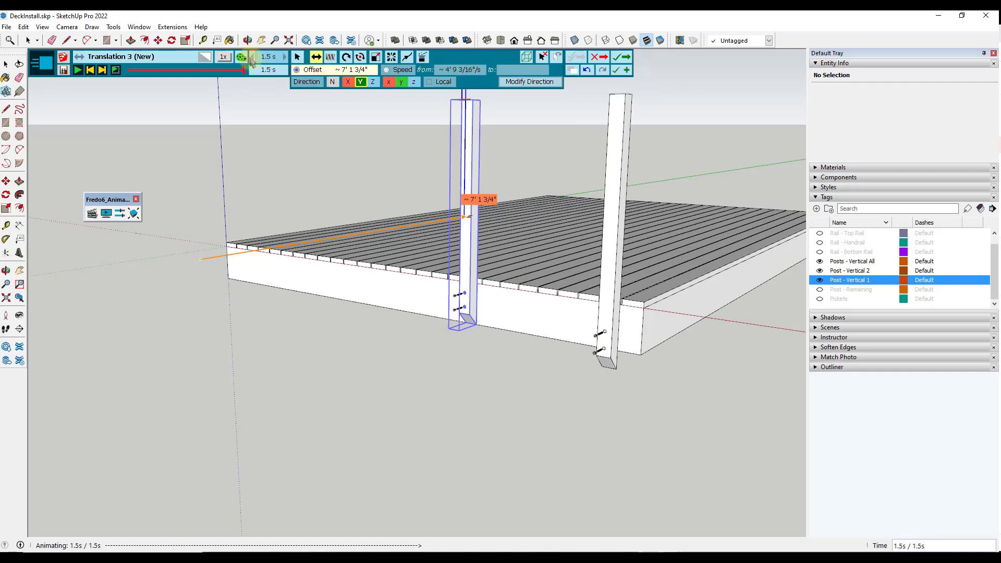
left_click(253, 58)
left_click(285, 59)
left_click(284, 59)
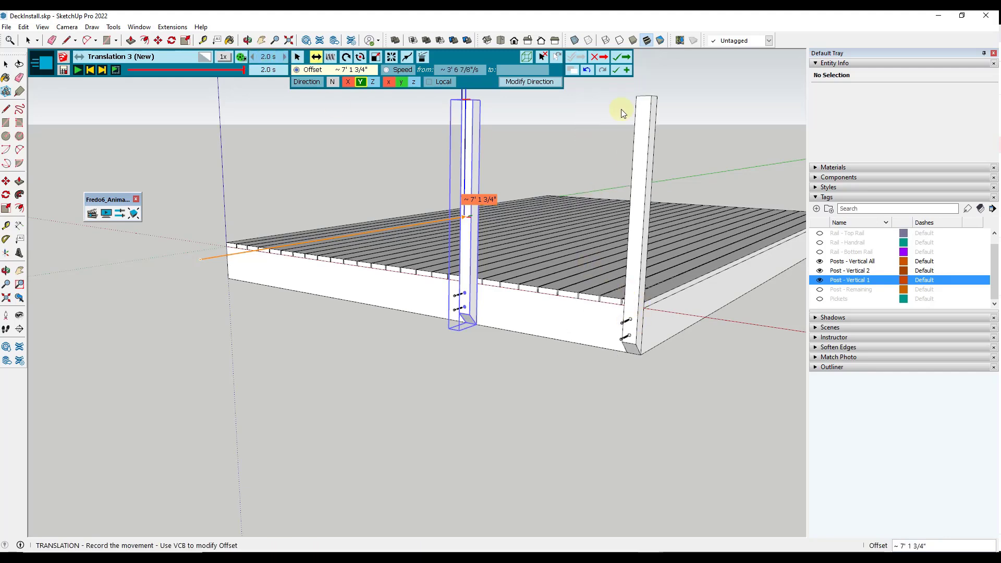
Record the second post's translation into the clip and play Post Install from the start
left_click(622, 56)
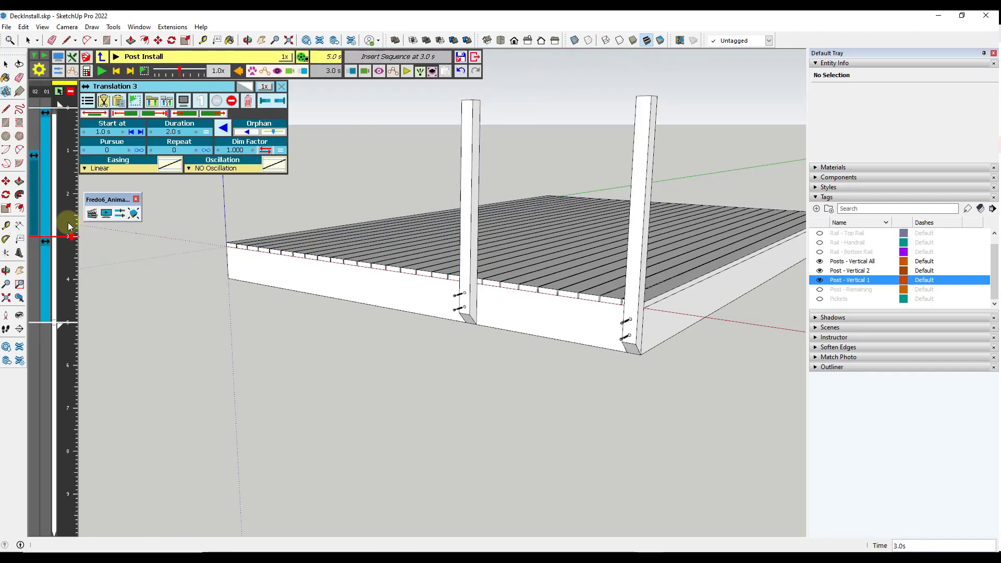
left_click(72, 111)
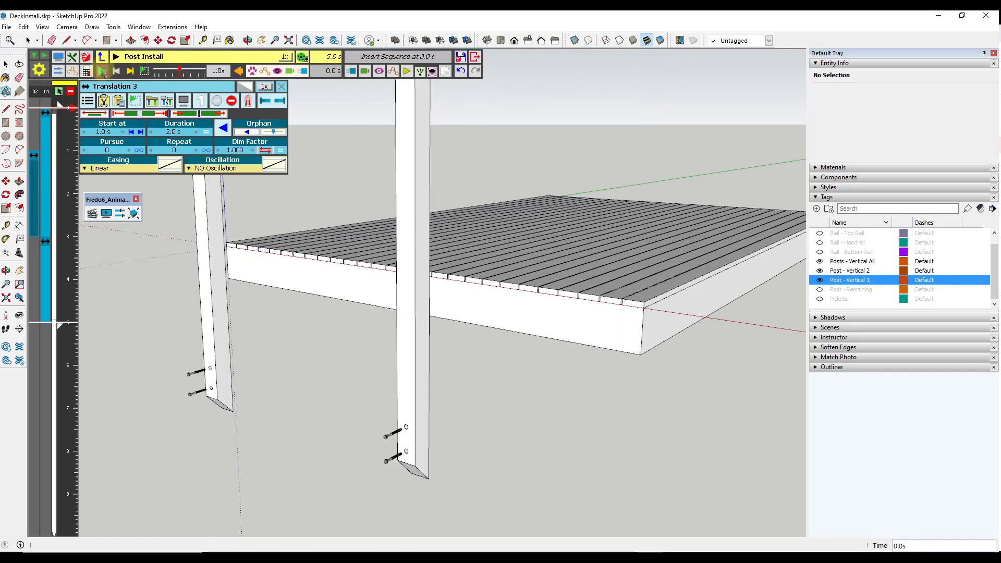
left_click(101, 71)
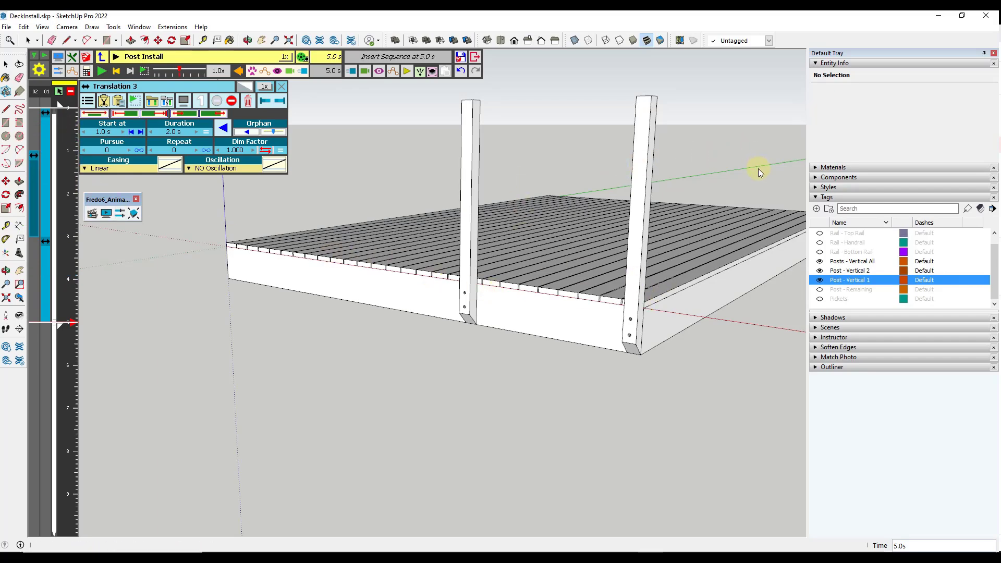
Add a new camera to the clip, capturing a low close-up view of the two installed posts near the deck corner
scroll(689, 191, "up", 3)
scroll(599, 238, "down", 1)
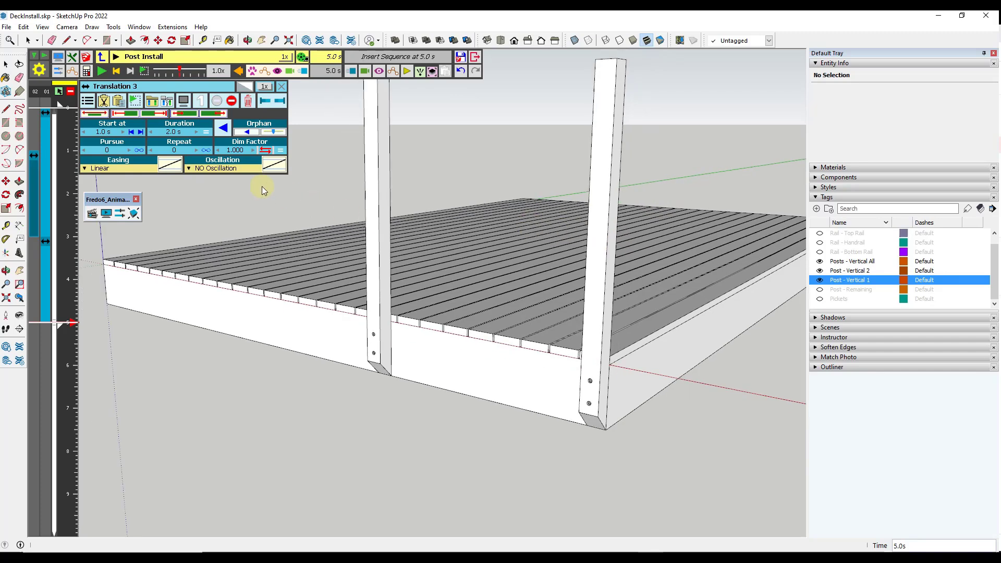
middle_click_drag(635, 289, 593, 280)
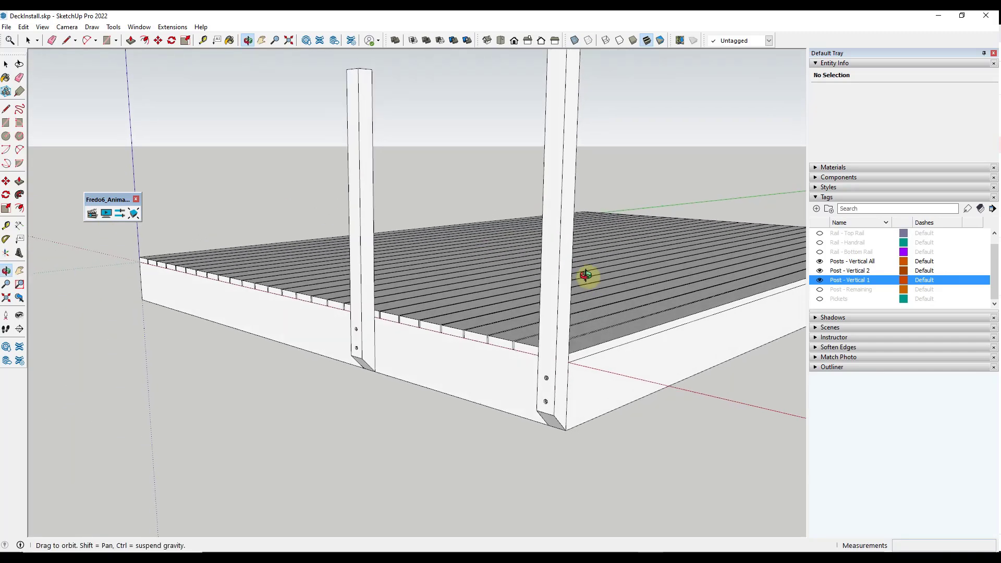
scroll(593, 276, "up", 2)
scroll(591, 276, "up", 2)
scroll(562, 261, "down", 3)
scroll(537, 318, "up", 3)
mouse_move(537, 317)
middle_mouse_down()
mouse_move(474, 396)
mouse_move(465, 425)
mouse_move(452, 427)
mouse_move(474, 385)
middle_mouse_up()
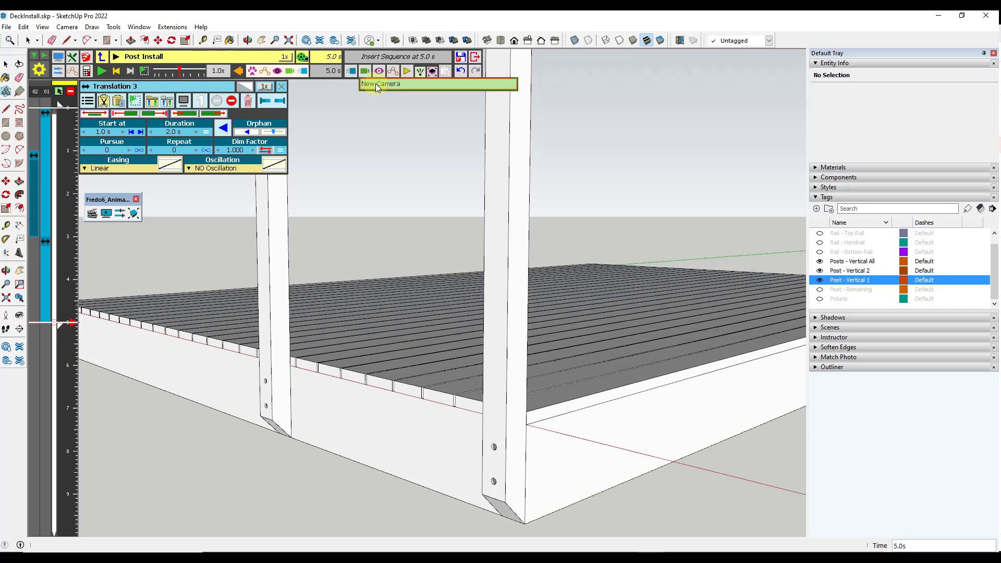
left_click(376, 85)
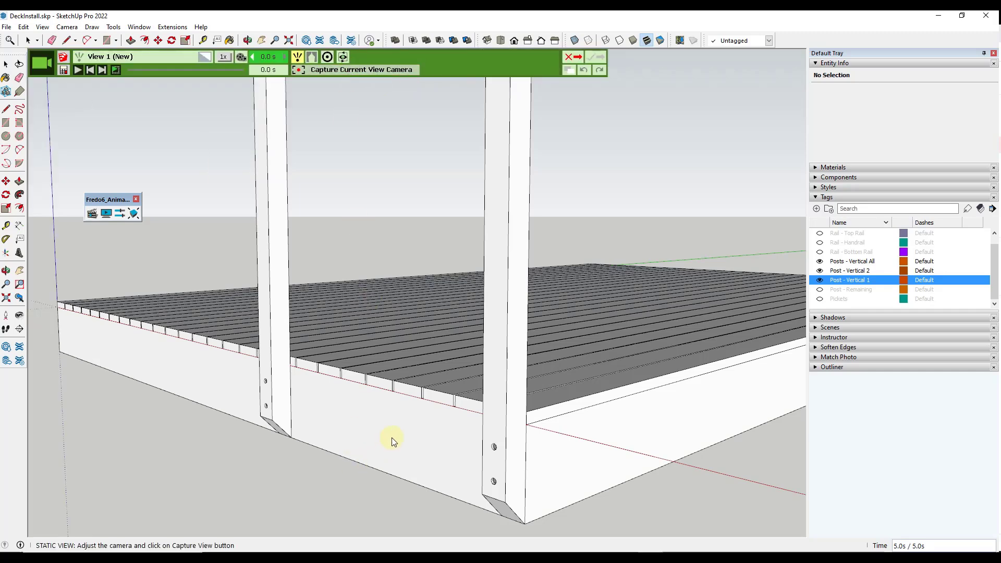
middle_click_drag(399, 431, 395, 353)
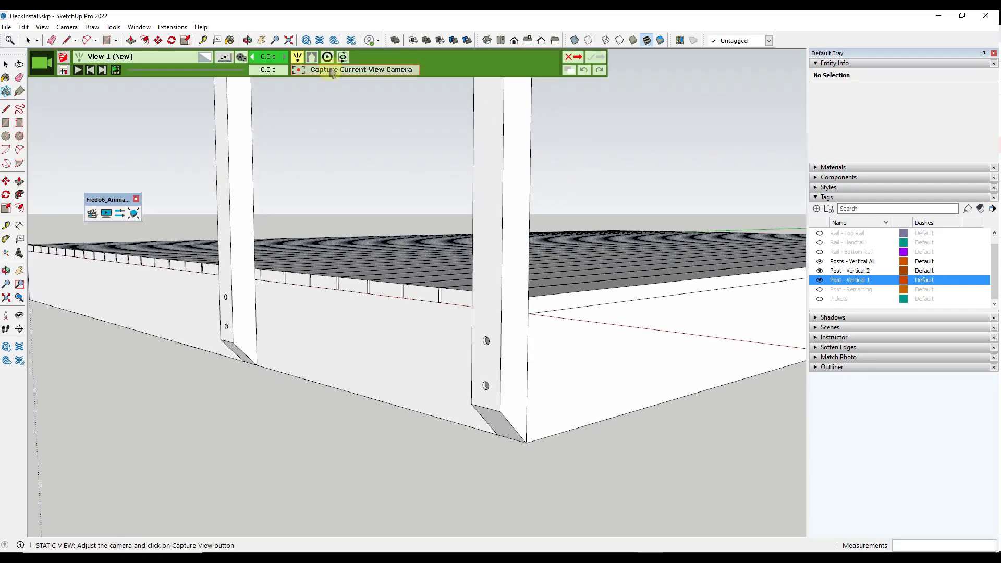
left_click(331, 71)
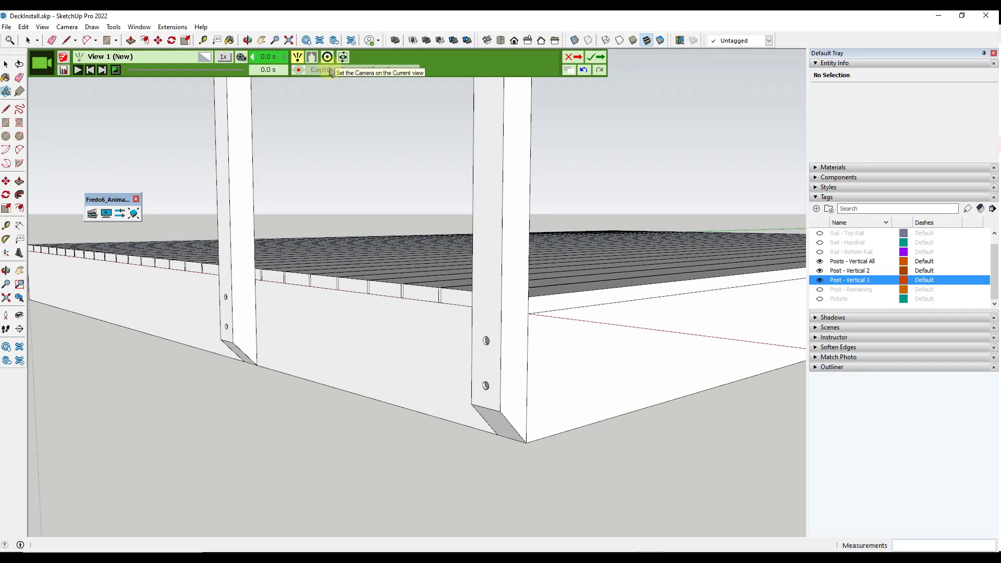
left_click(592, 57)
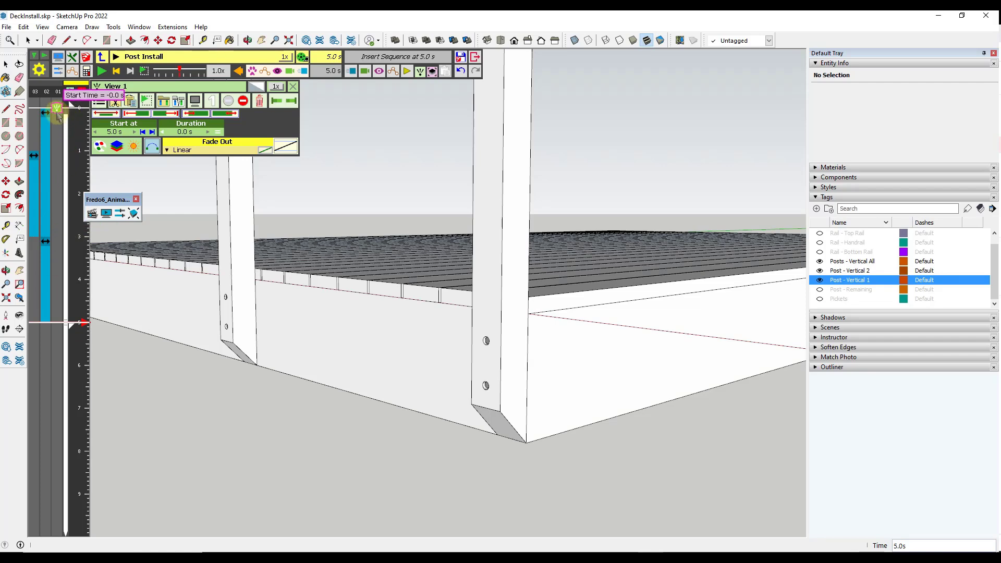
Shift the close-up camera view to start at 0.0 s and play the clip from that view
left_click(66, 110)
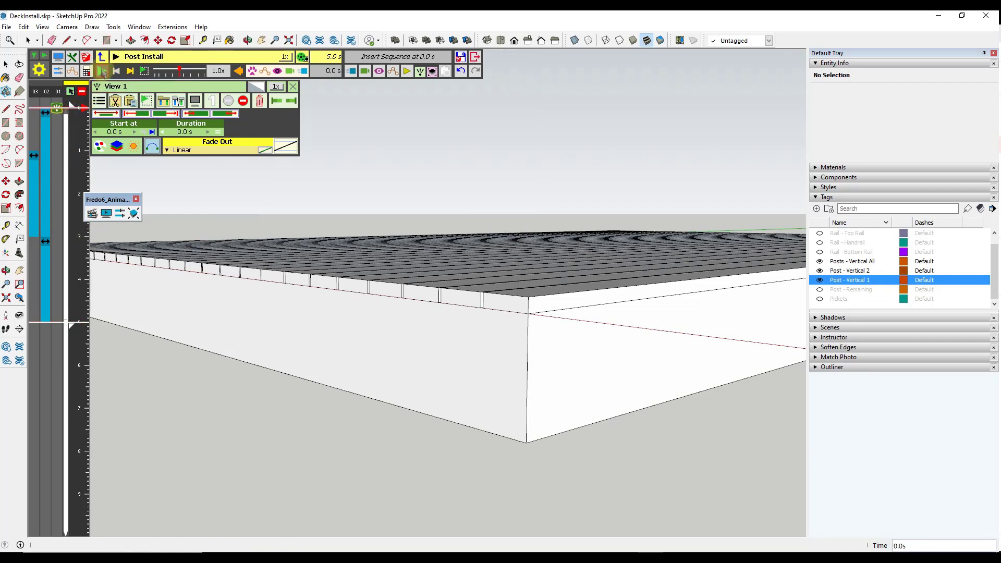
left_click(102, 72)
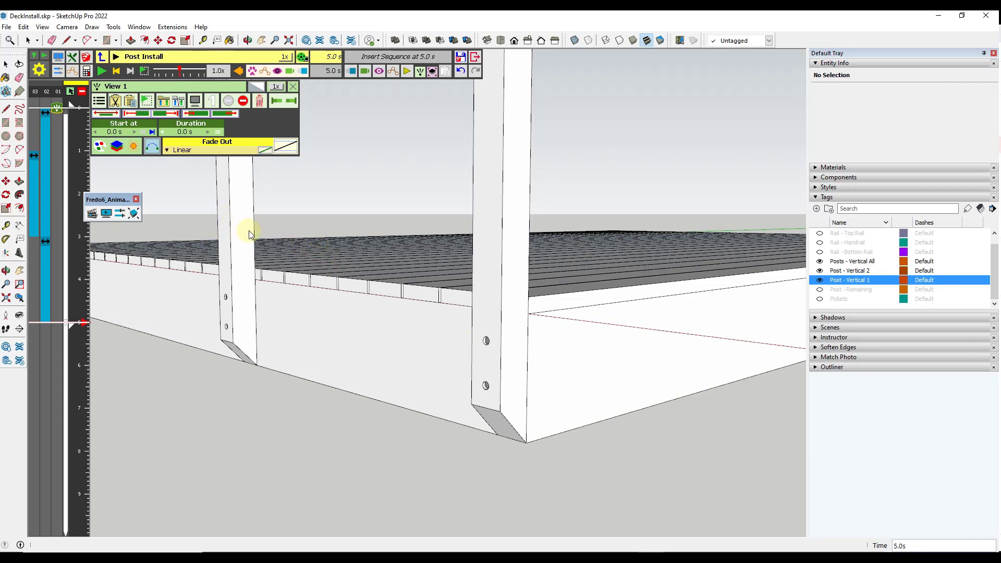
Insert a visual effect at 5.0 s that switches the Post - Remaining layer on, and record it into the clip
left_click(379, 73)
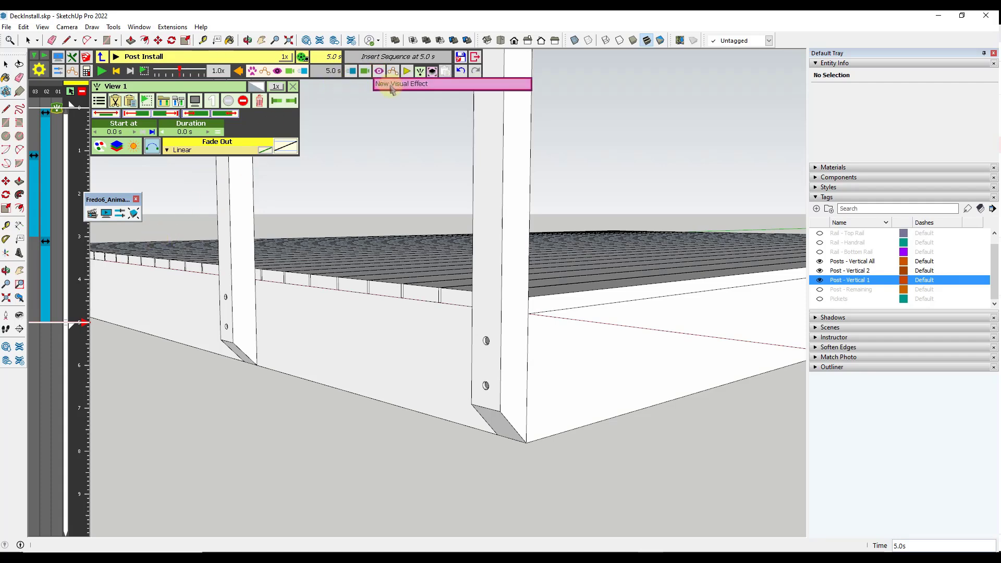
left_click(393, 88)
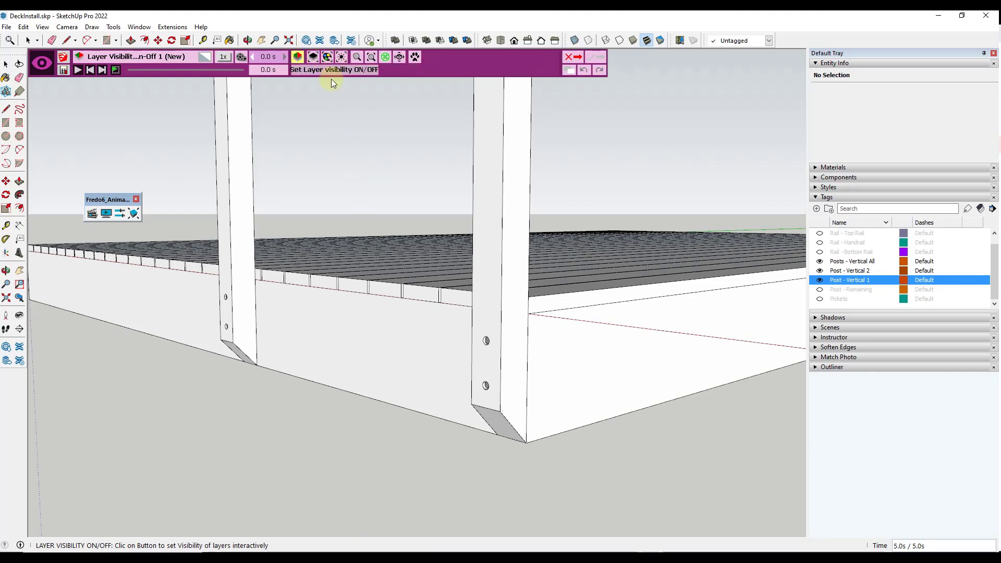
left_click(297, 58)
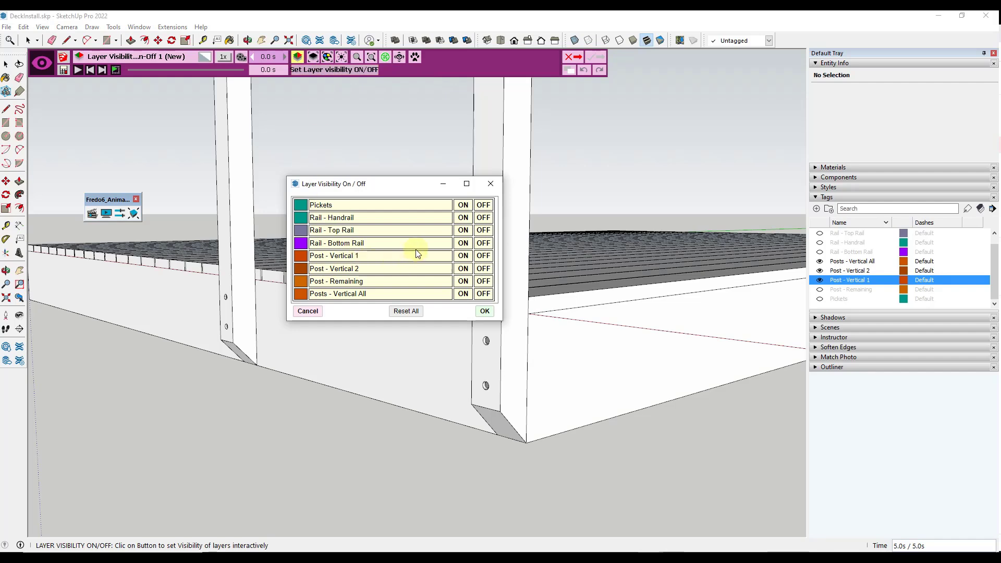
left_click(462, 282)
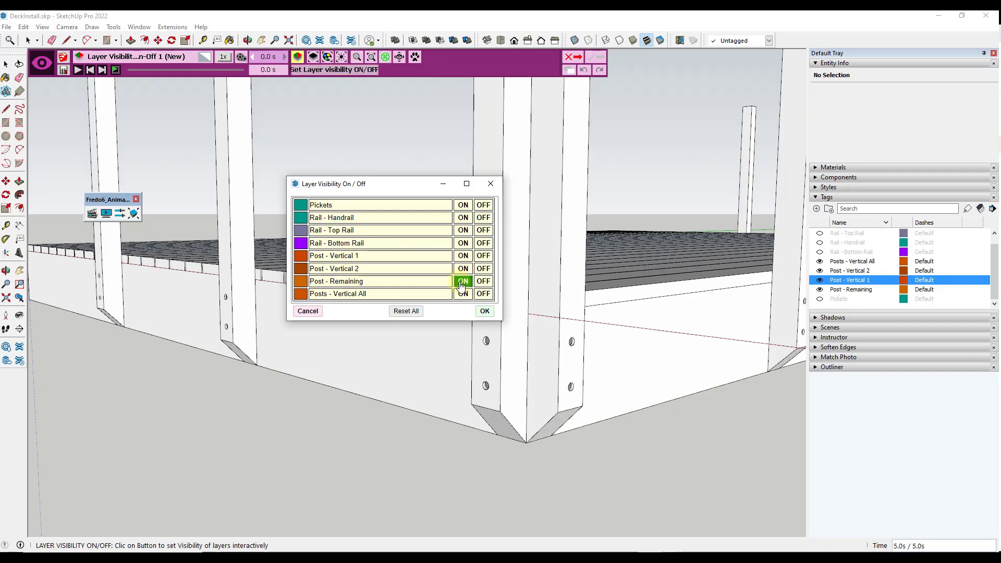
left_click(484, 312)
left_click(595, 57)
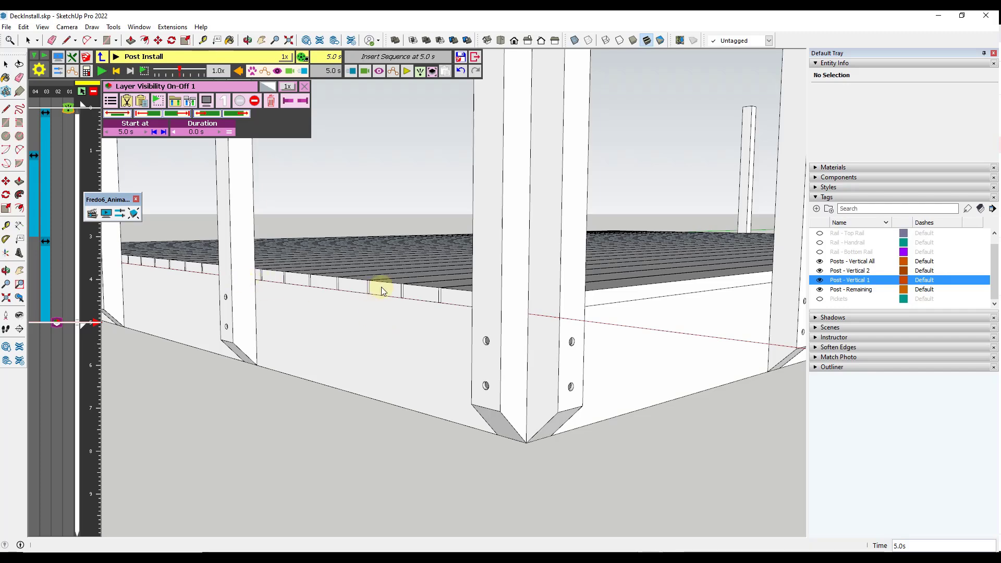
Add a second camera at 5.0 s capturing a wider view of the deck with all its posts, and play the clip
scroll(431, 312, "down", 5)
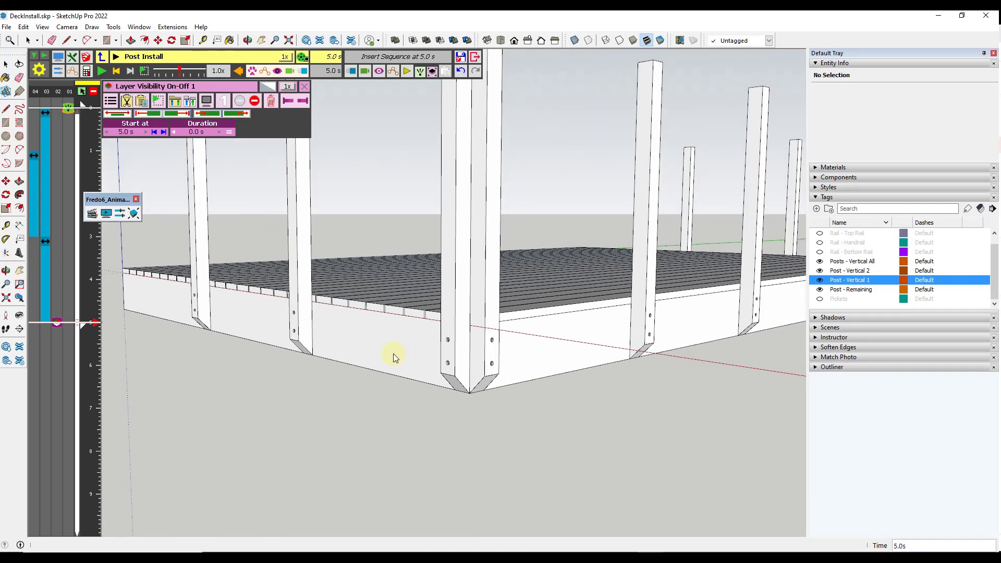
middle_click_drag(392, 353, 381, 127)
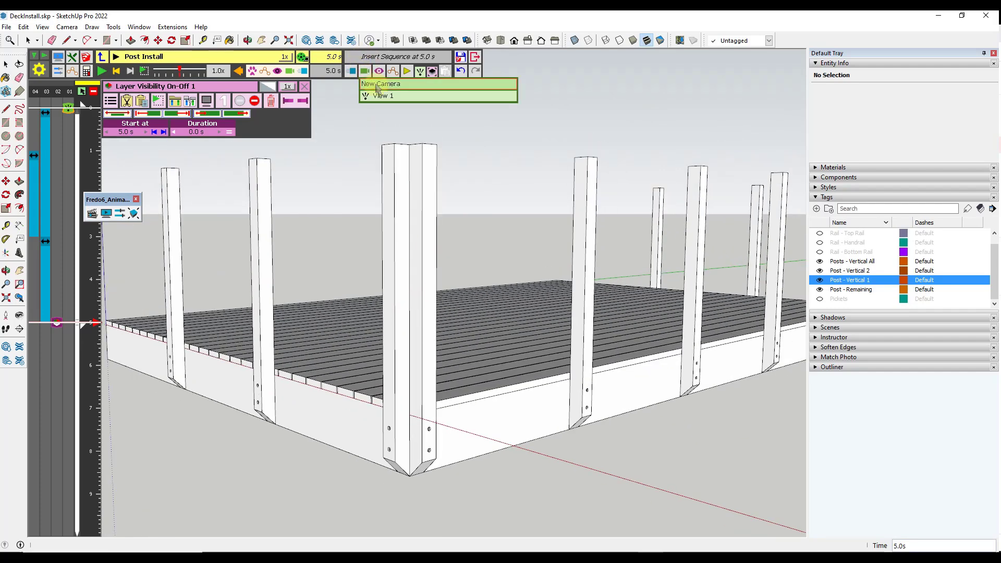
left_click(365, 71)
scroll(378, 376, "down", 5)
middle_click_drag(378, 375, 682, 128)
left_click(359, 69)
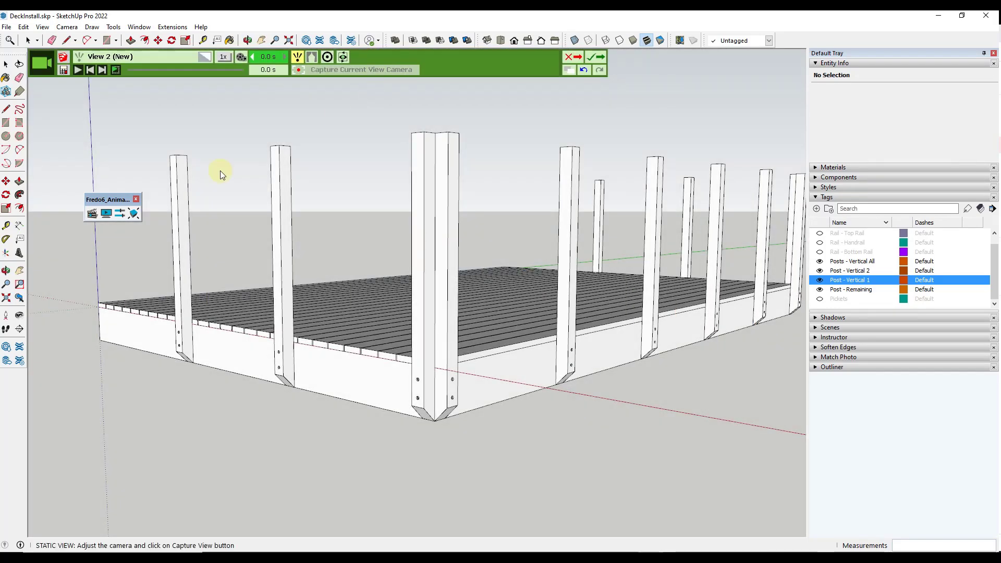
left_click(596, 56)
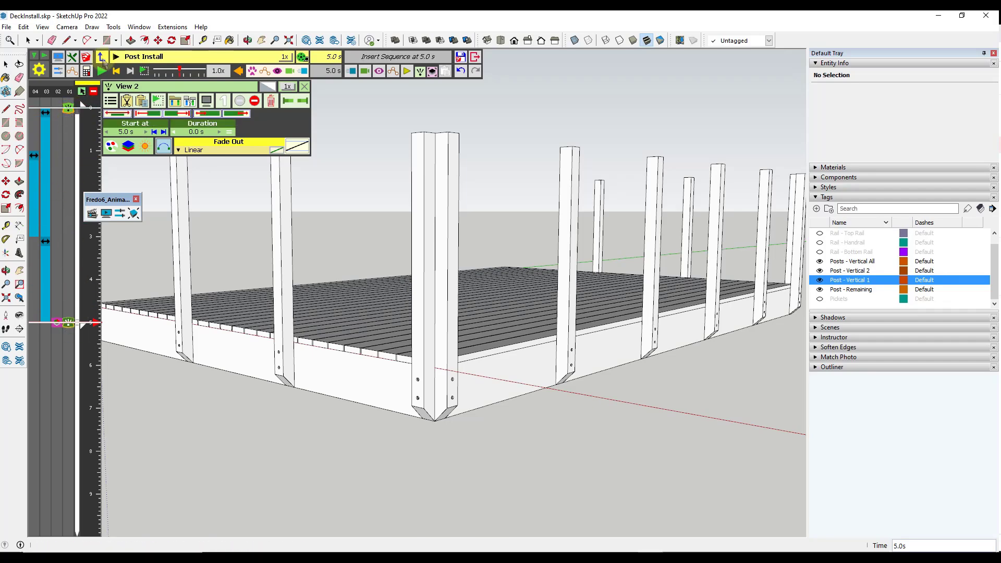
left_click(102, 71)
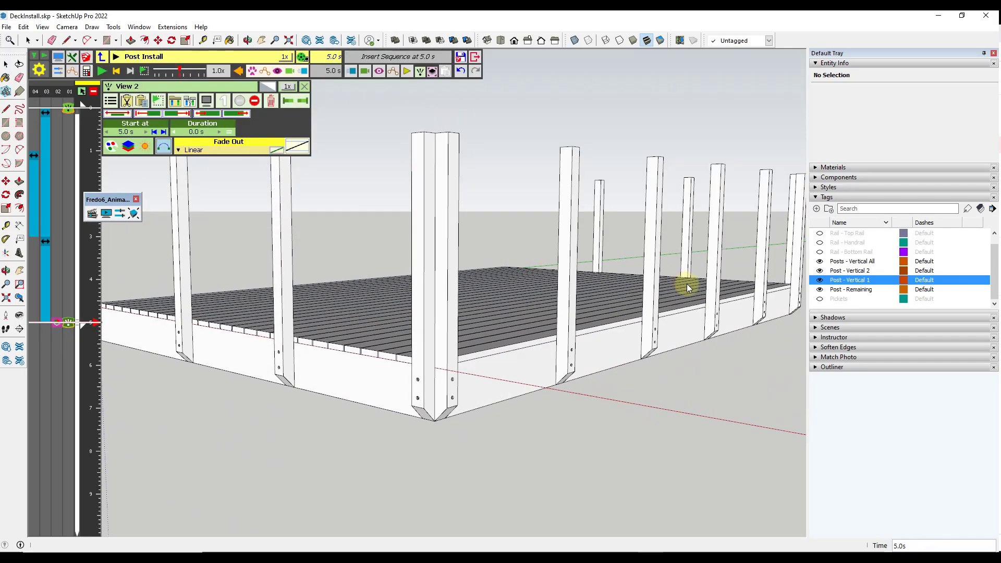
left_click(398, 57)
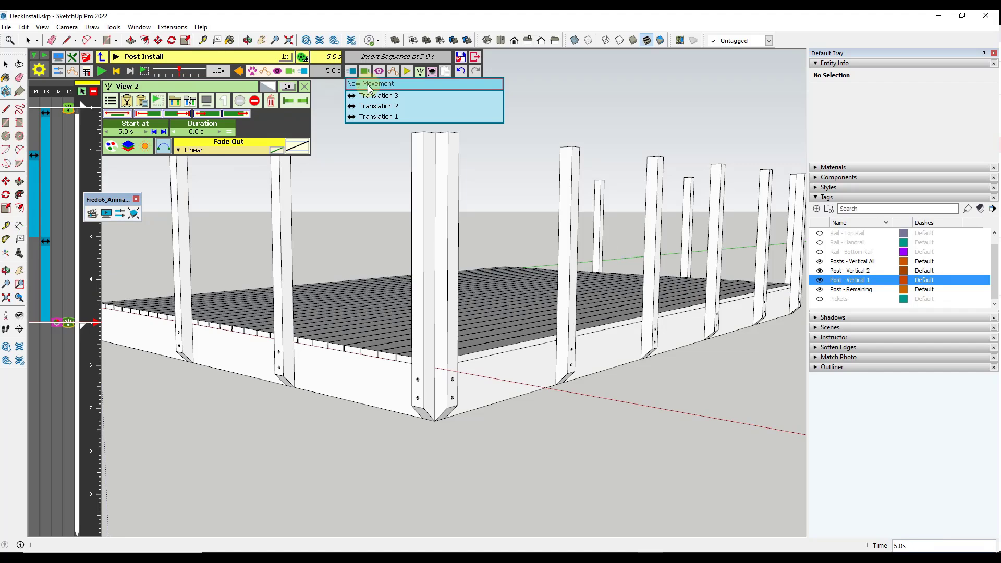
left_click(367, 84)
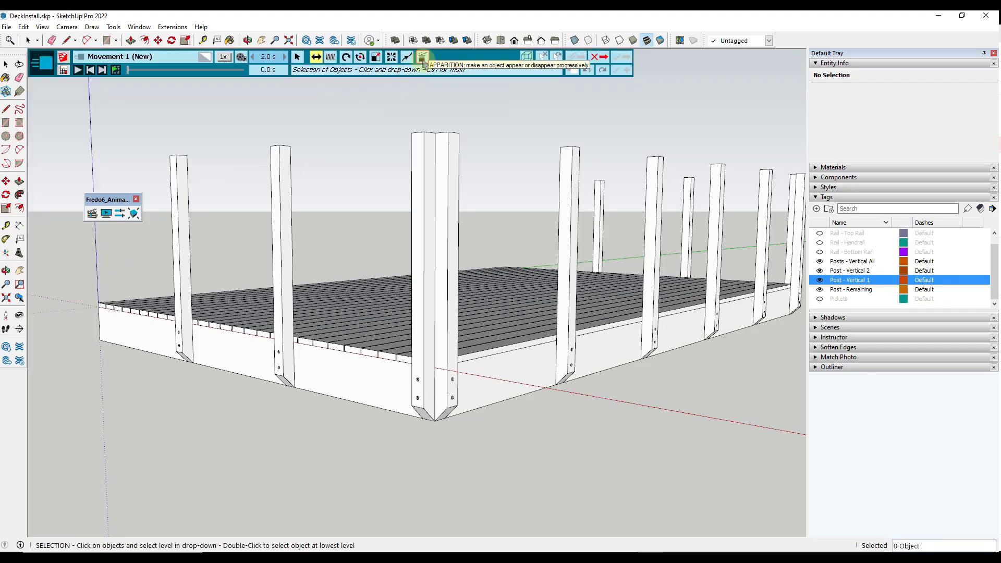
left_click(422, 57)
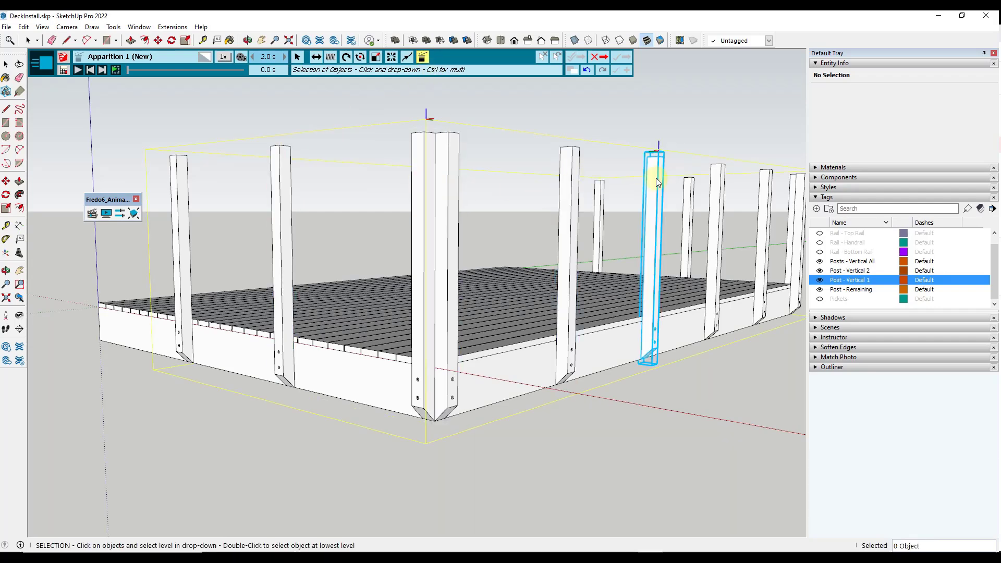
left_click(716, 173)
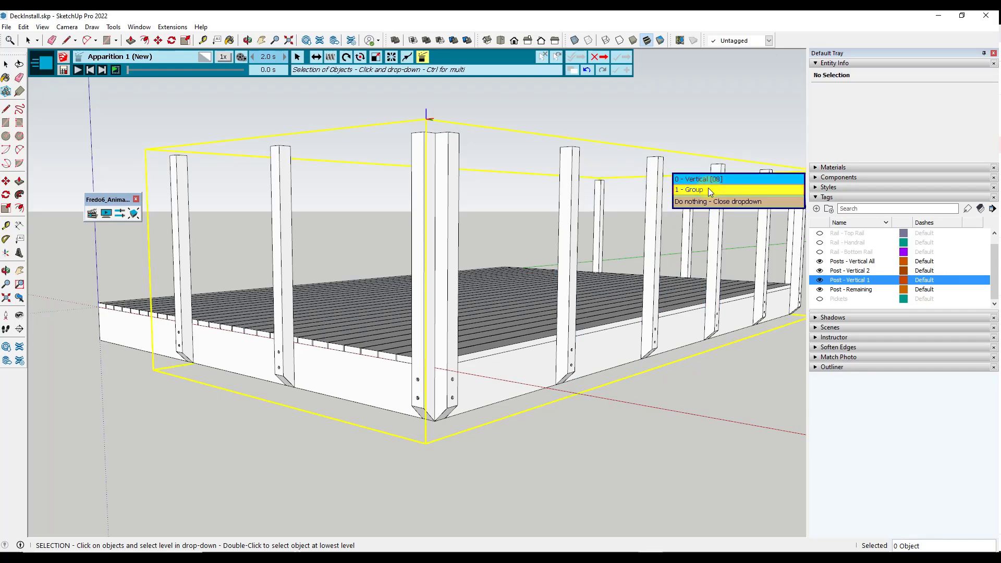
left_click(707, 180)
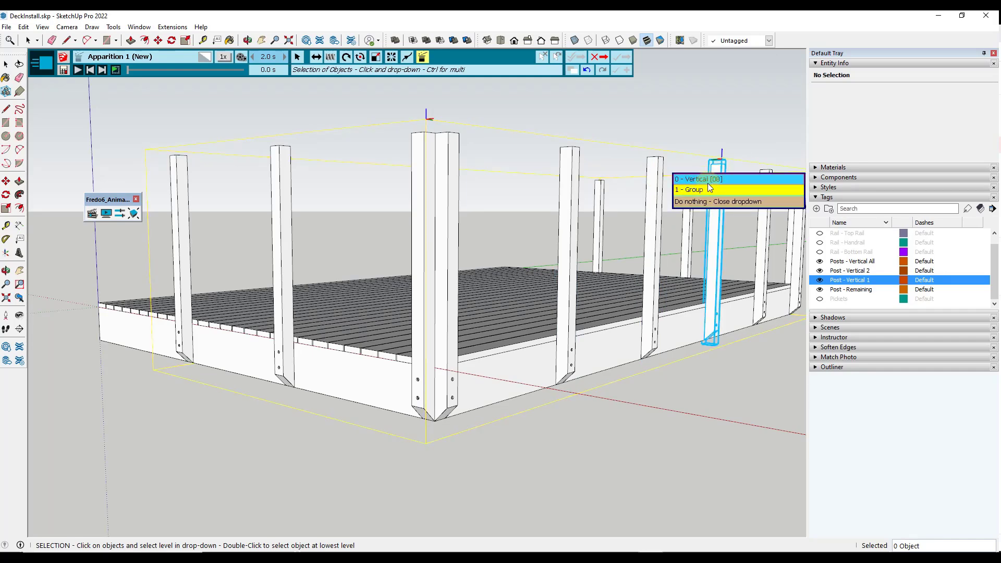
left_click(710, 101)
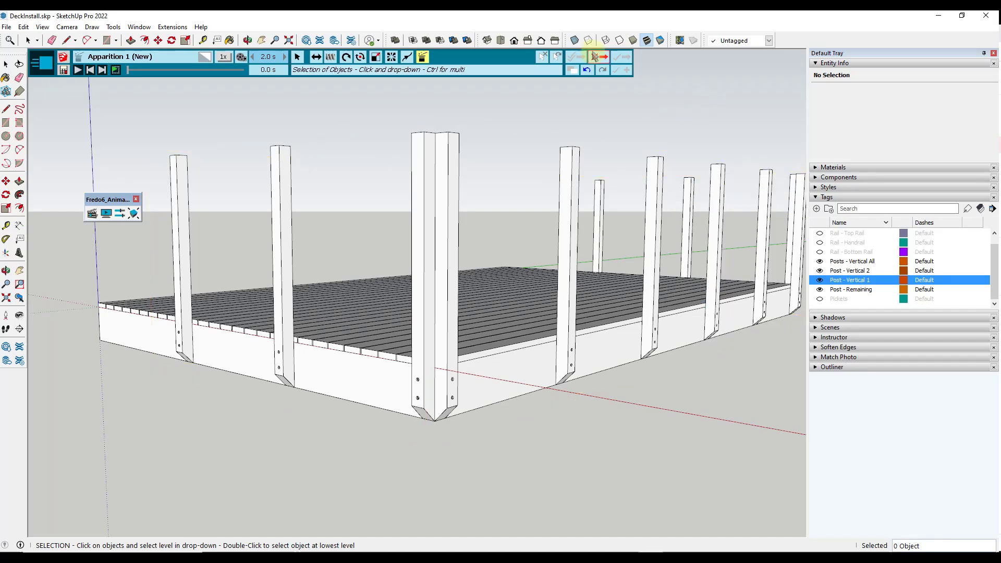
left_click(595, 56)
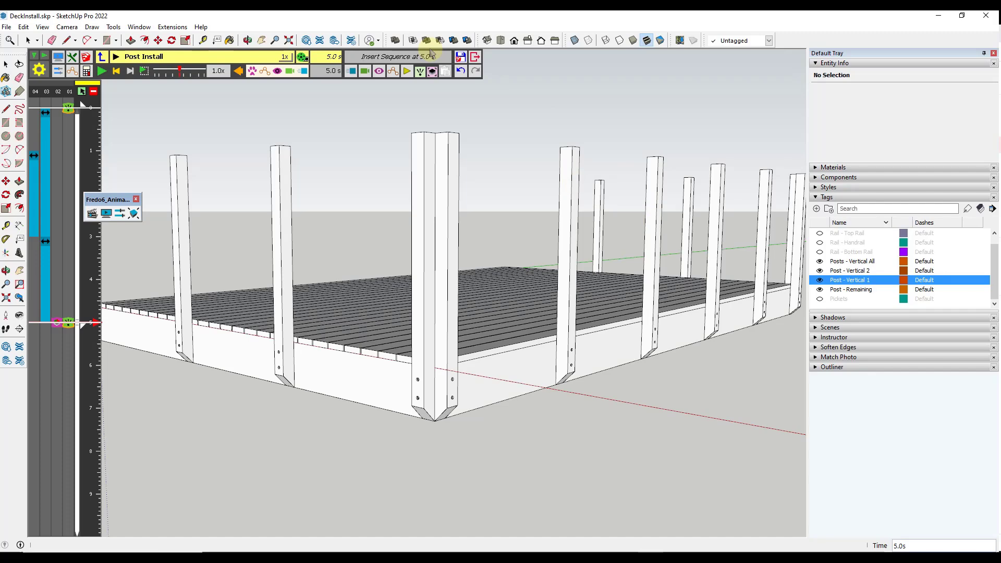
Save the Post Install clip, exit the clip editor and turn on the visibility of the Post - Remaining tag
left_click(460, 58)
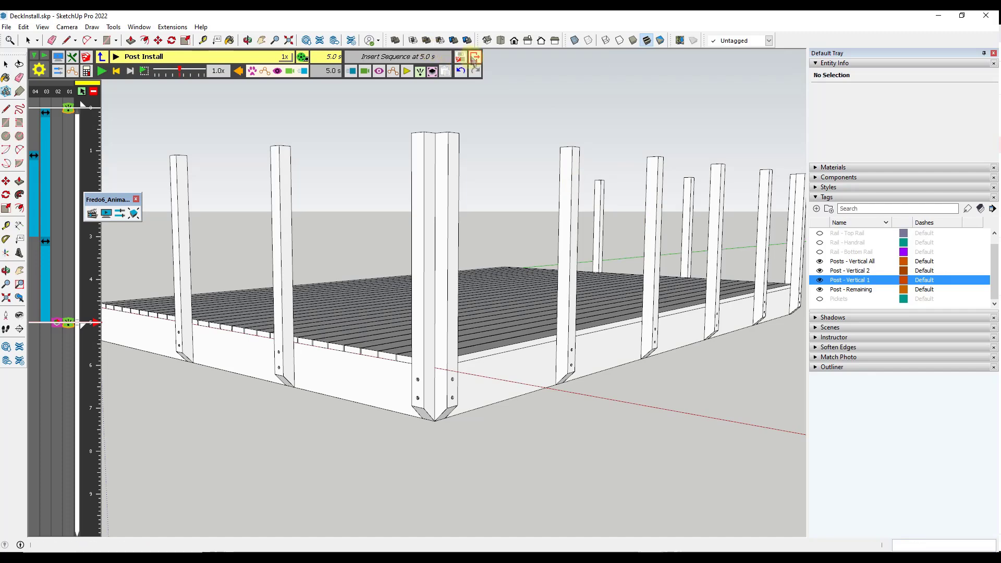
left_click(474, 57)
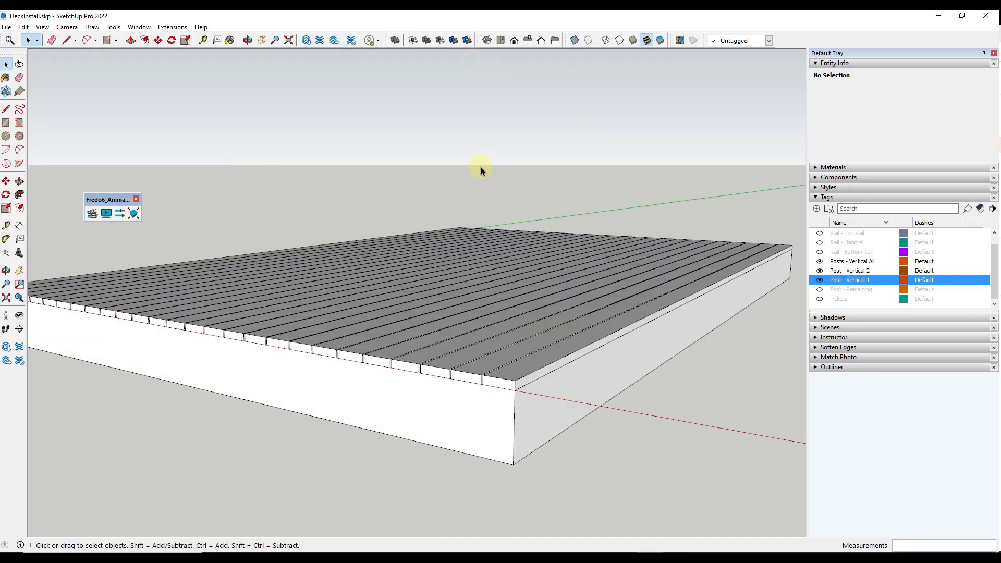
left_click(820, 290)
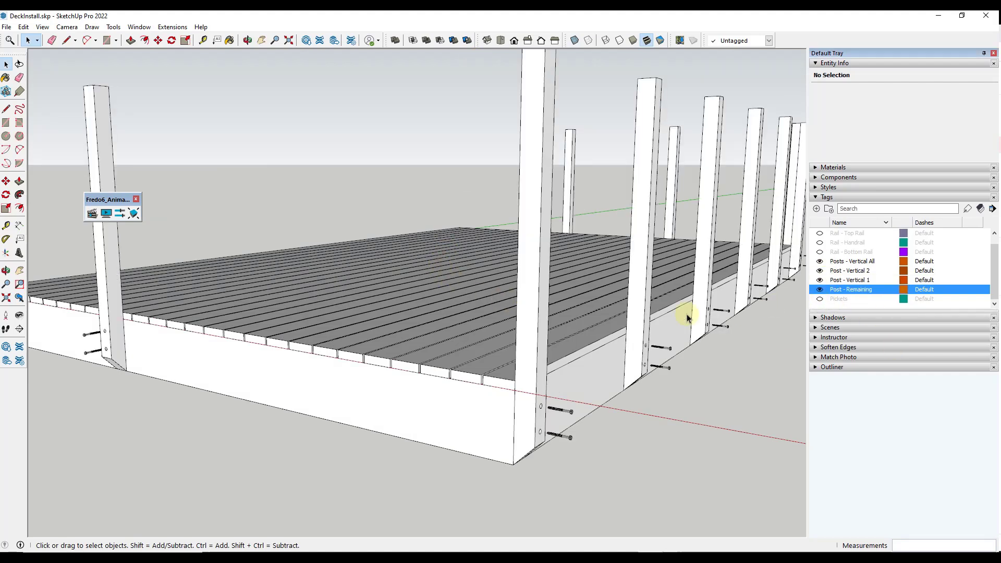
Inside the posts group, group all the posts tagged Post - Remaining, leaving out the two detached posts, and close the group
double_click(641, 216)
left_click(641, 215)
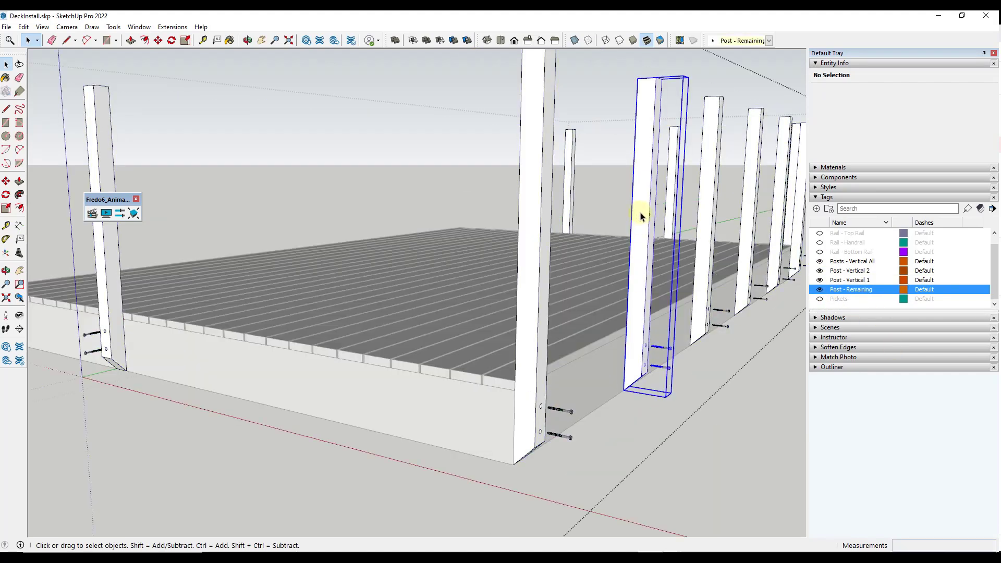
scroll(597, 202, "down", 5)
middle_click_drag(613, 181, 447, 163)
middle_click_drag(710, 163, 730, 169)
left_click_drag(393, 191, 358, 182)
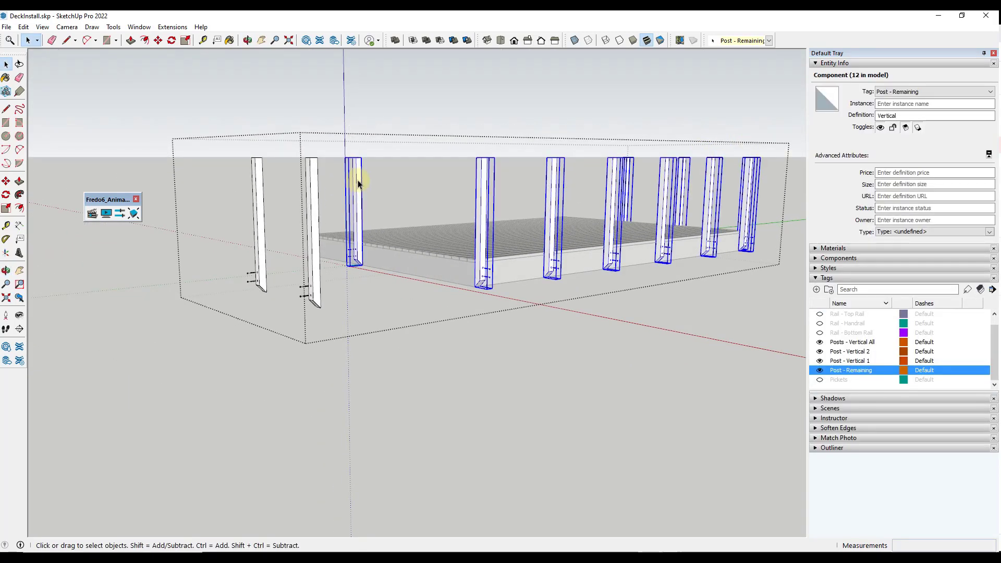
right_click(358, 179)
left_click(427, 280)
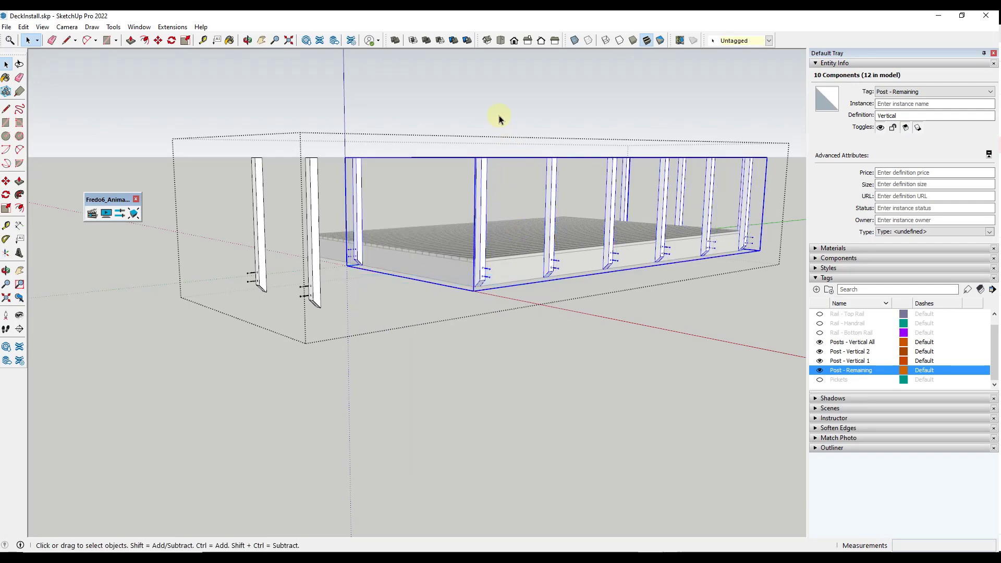
key("Escape")
left_click(492, 112)
middle_click_drag(492, 111, 114, 185)
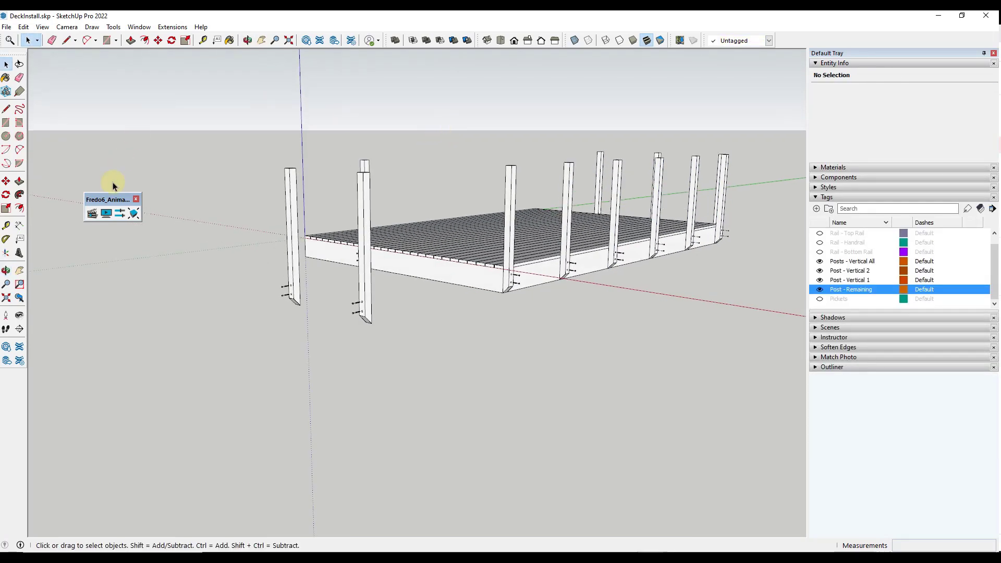
Reopen the Post Install clip for editing in the clip editor and set the current time to 5.0 s
left_click(89, 215)
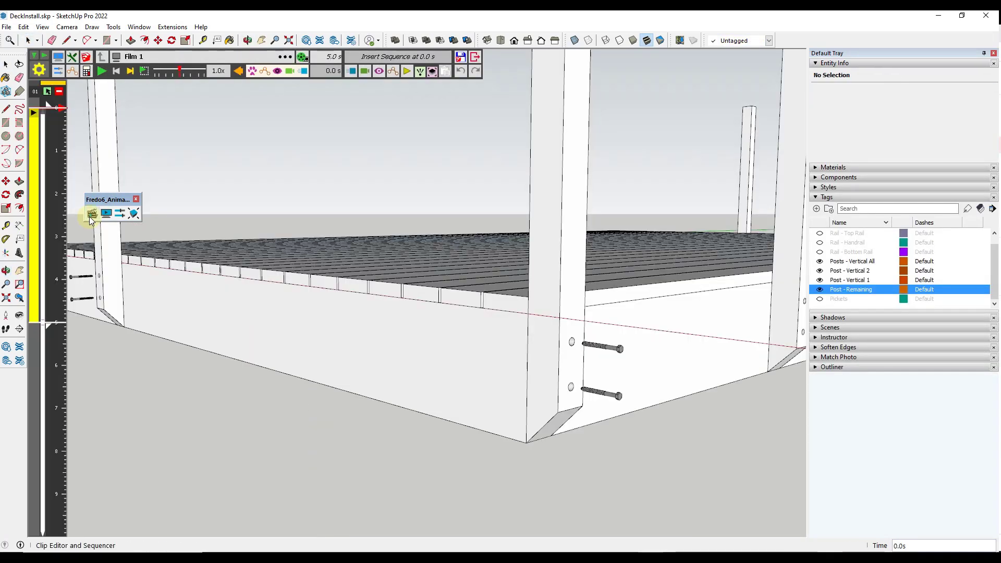
double_click(36, 231)
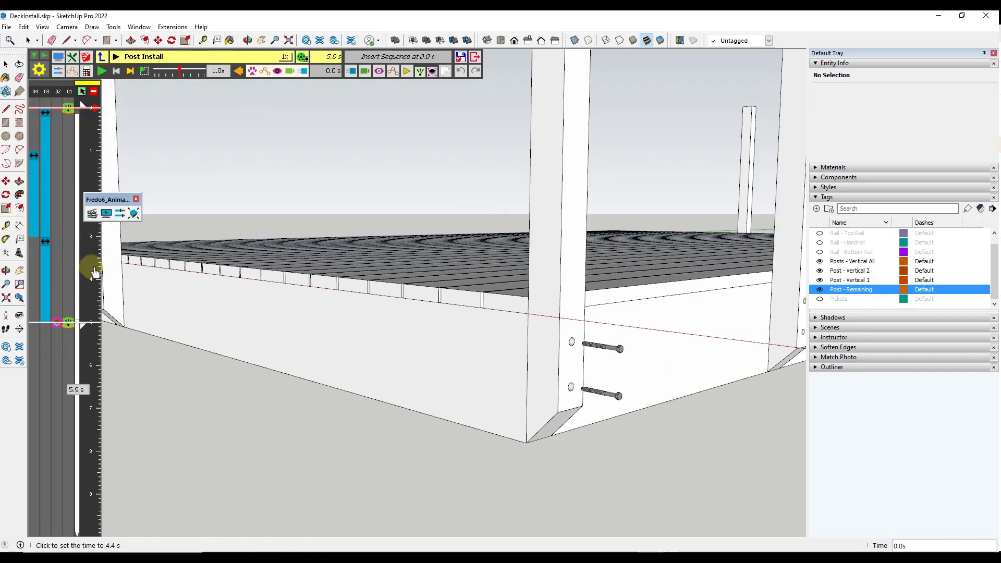
left_click(93, 322)
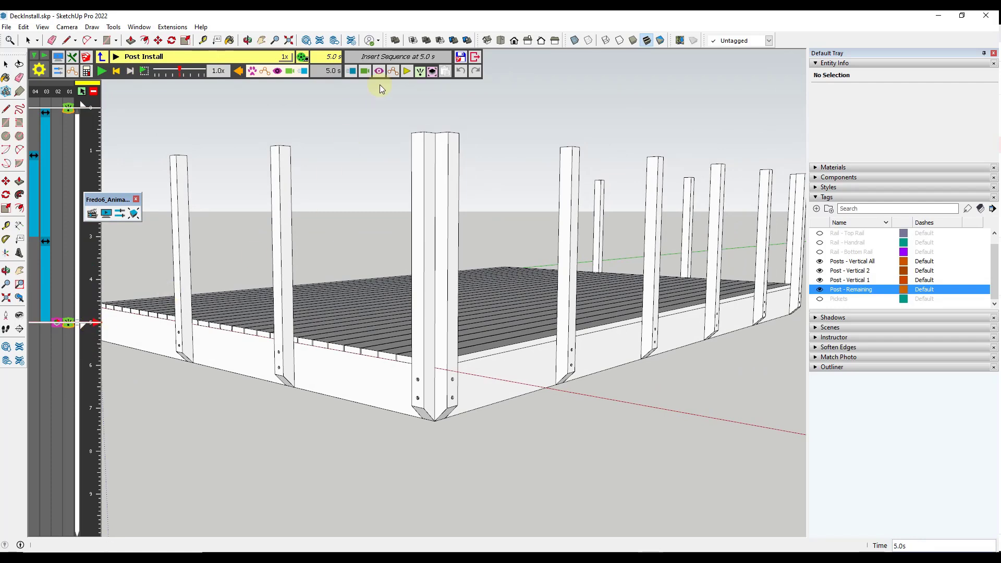
Insert a 2.0 s Apparition movement at 5.0 s for the group of remaining posts and record it into the clip
left_click(365, 71)
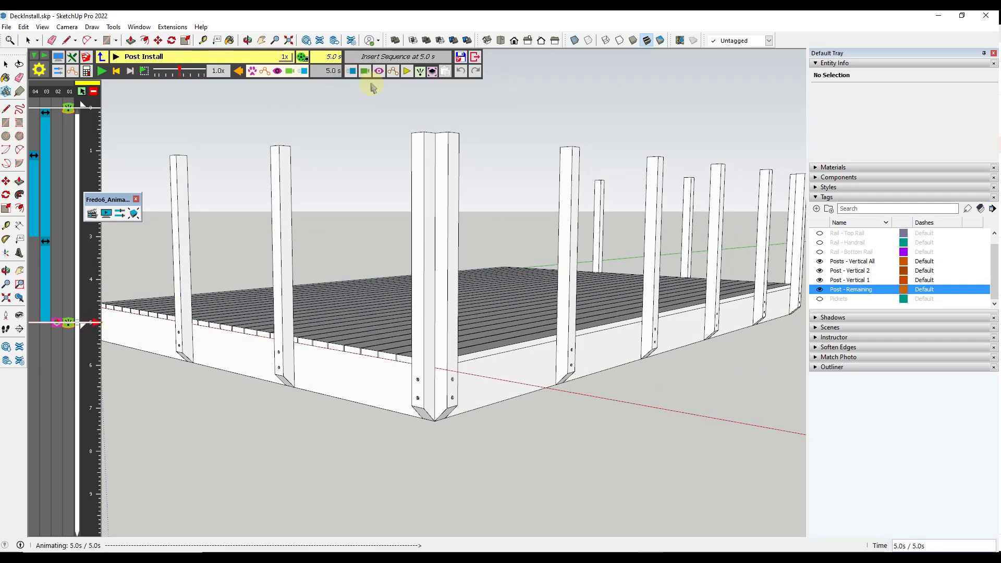
left_click(368, 84)
left_click(423, 56)
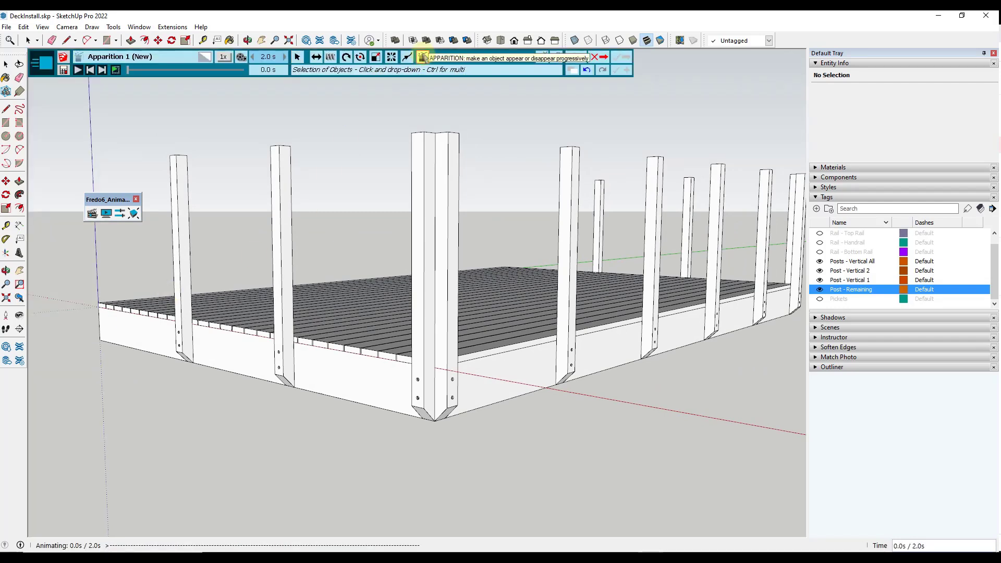
left_click(574, 176)
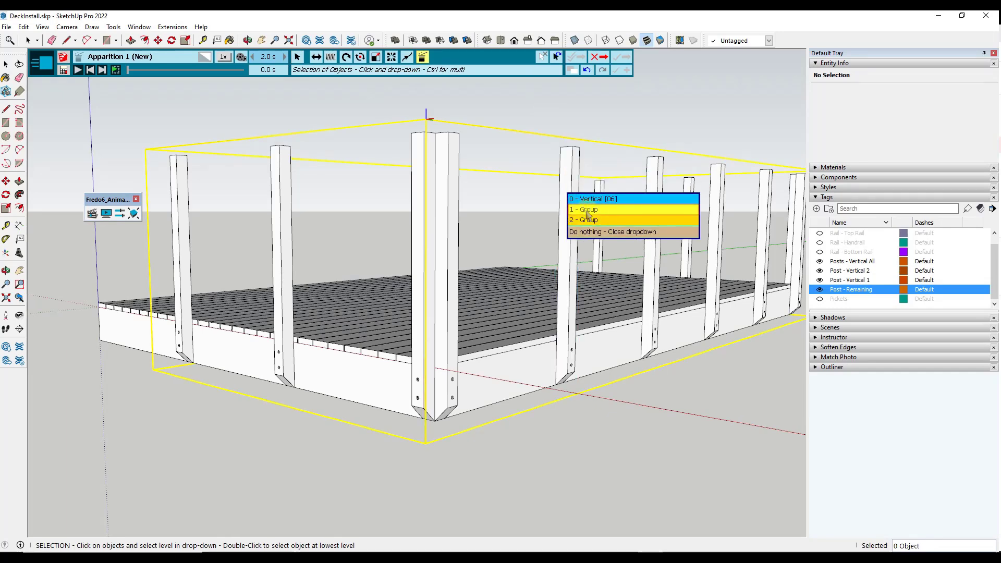
left_click(588, 214)
mouse_move(213, 72)
left_mouse_down()
mouse_move(118, 82)
mouse_move(258, 74)
mouse_move(135, 74)
mouse_move(246, 68)
mouse_move(167, 73)
mouse_move(226, 70)
mouse_move(208, 79)
mouse_move(215, 68)
left_mouse_up()
left_click(359, 71)
Play the Post Install clip, and return to Film 1 to play the whole film
left_click(101, 71)
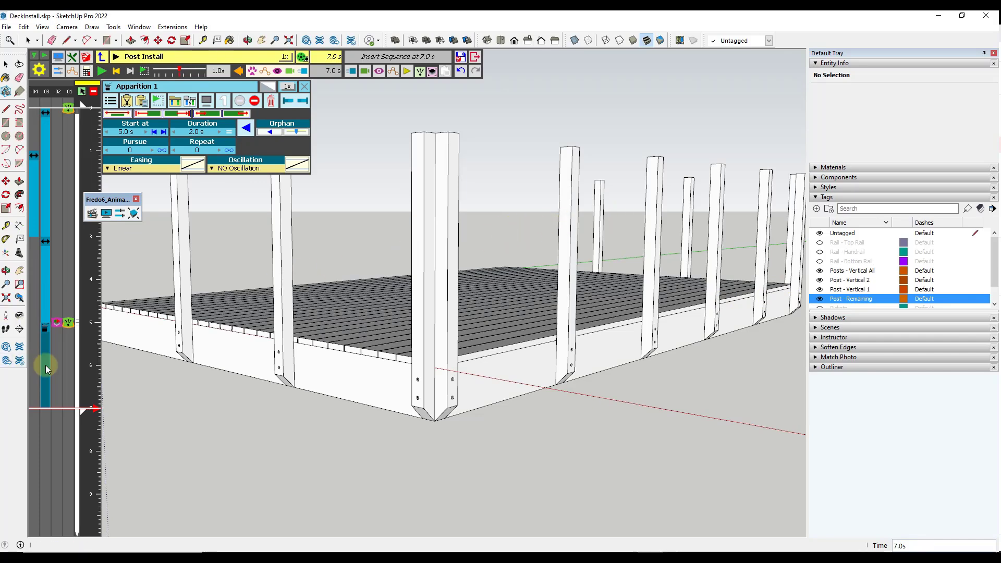
left_click(103, 55)
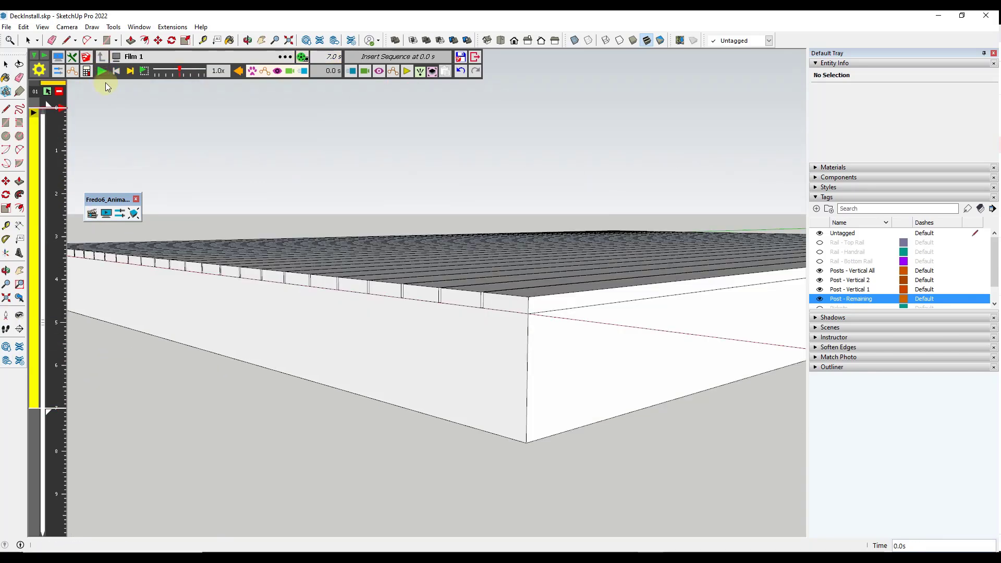
left_click(101, 70)
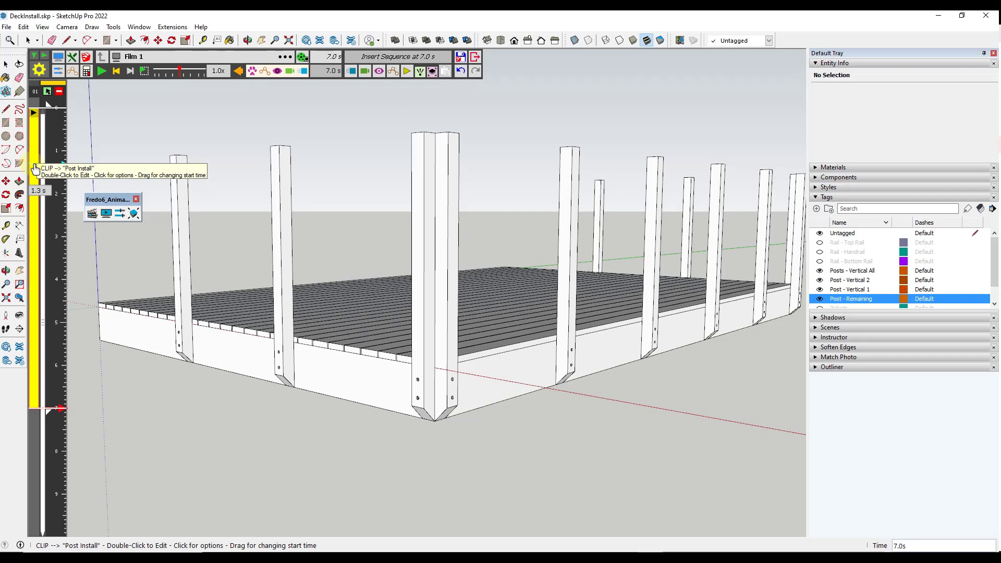
Set the duration of the Post Install clip to 10 s in Film 1 and return to the start of the timeline
left_click(35, 170)
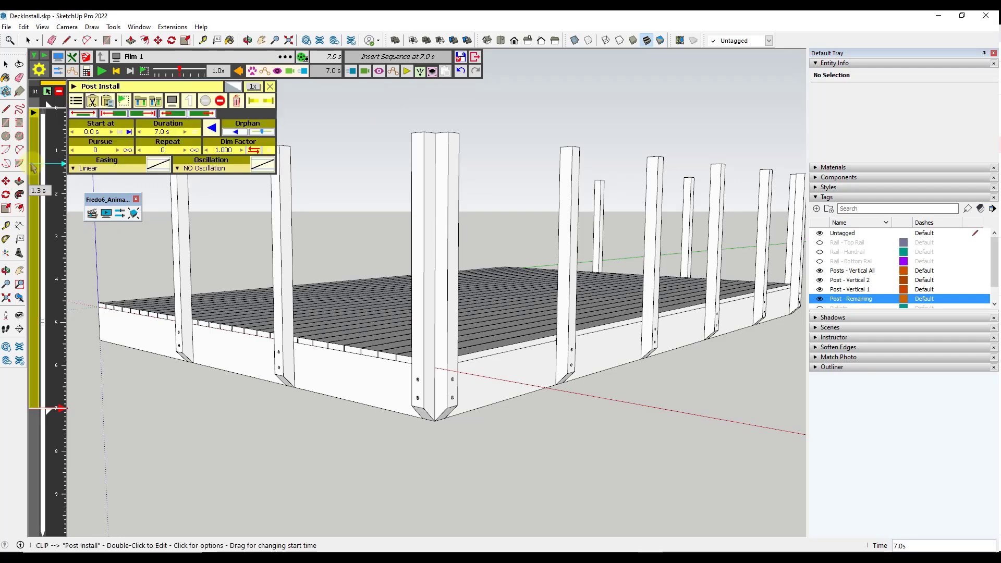
left_click(165, 132)
type("10")
key("Return")
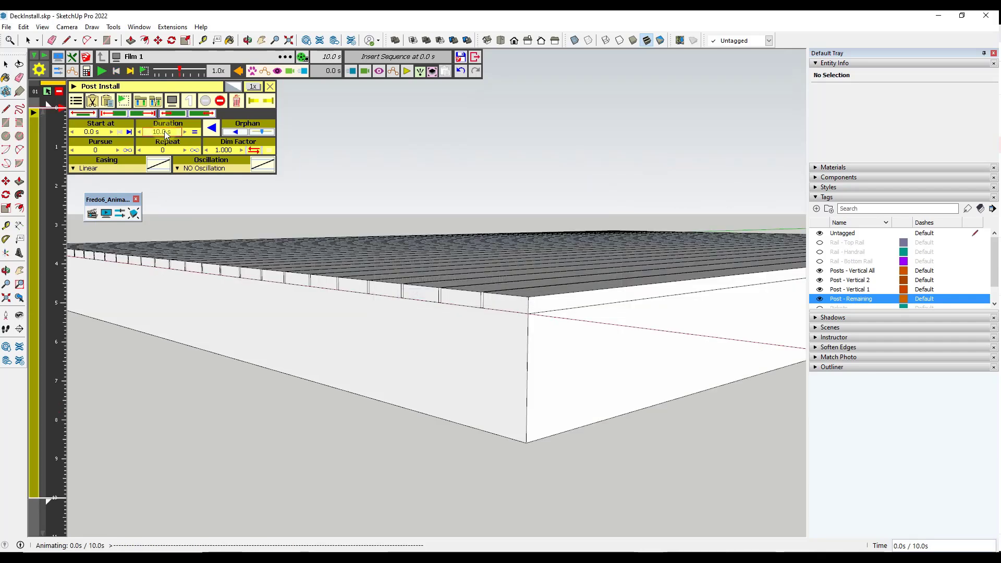
left_click(57, 213)
mouse_move(65, 155)
left_mouse_down()
mouse_move(68, 499)
mouse_move(55, 109)
left_mouse_up()
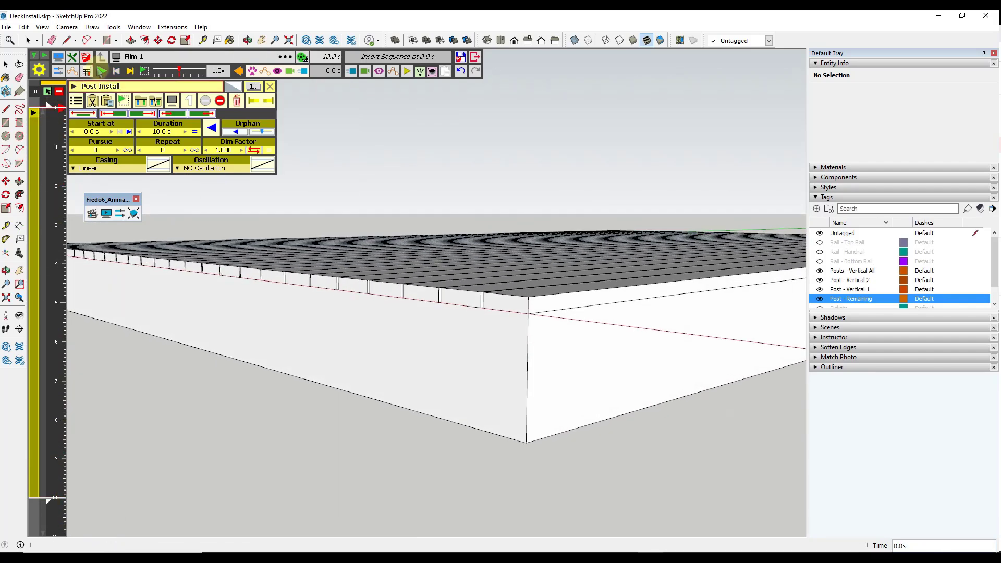
Play Film 1 from the beginning, close the clip's properties and save the film
left_click(101, 70)
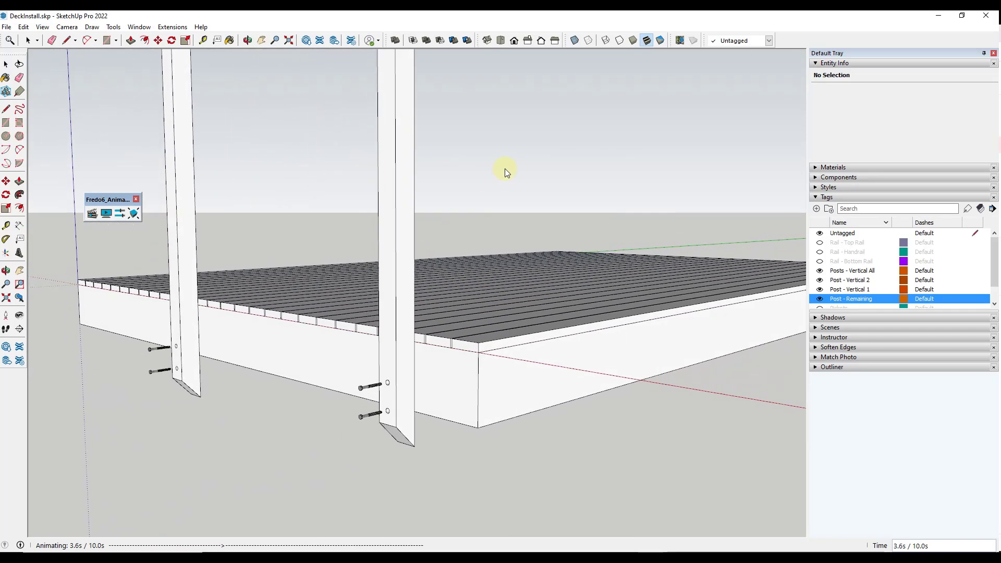
key("Escape")
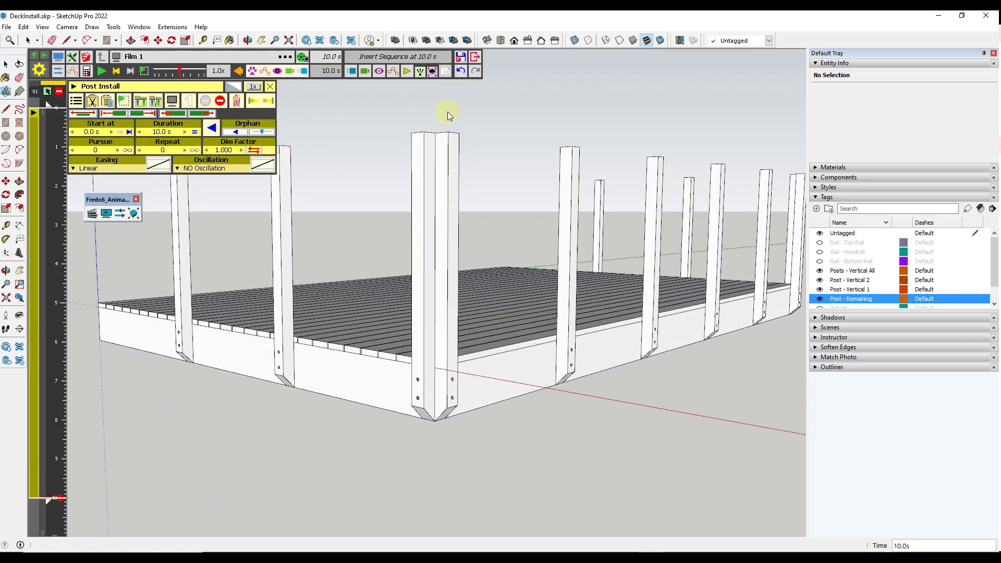
left_click(344, 127)
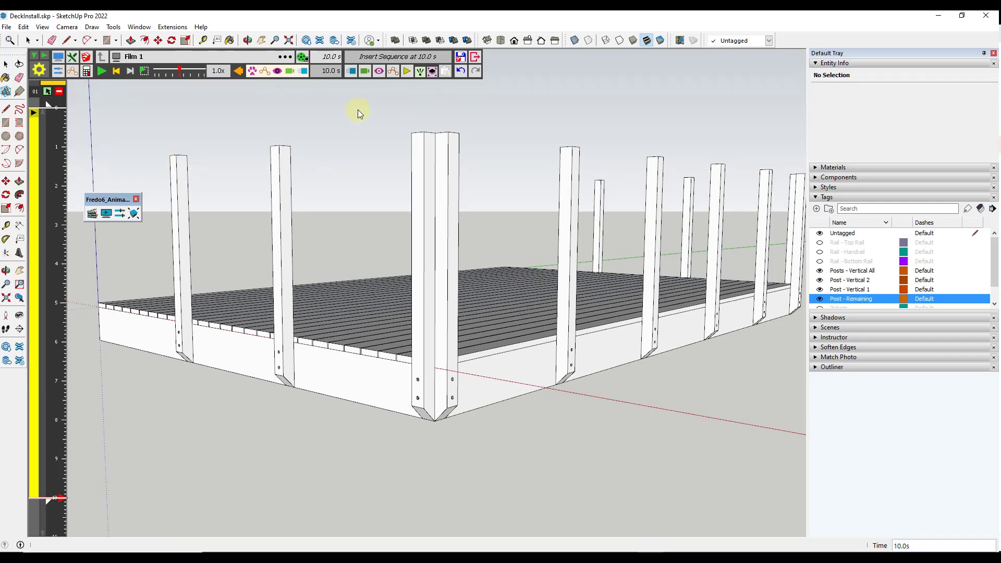
left_click(460, 56)
Insert a new clip into Film 1 and name it Rail Installation
left_click(408, 72)
left_click(418, 88)
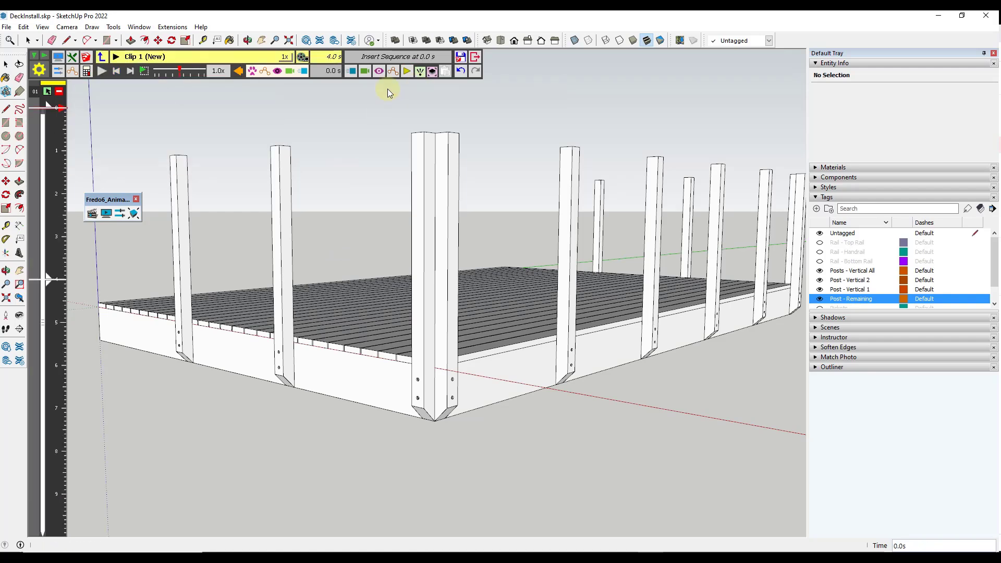
left_click(157, 58)
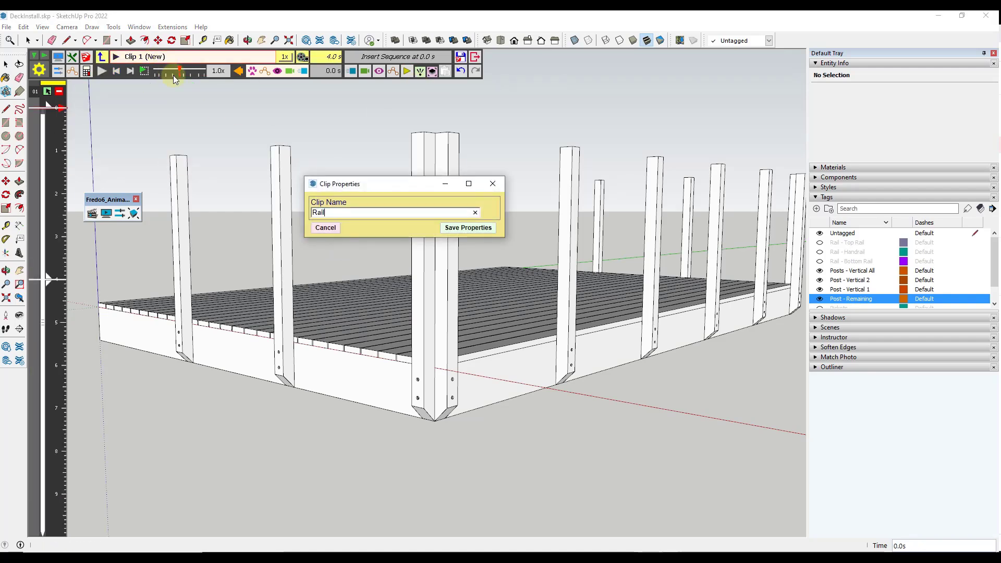
type("Rail Installation")
key("Return")
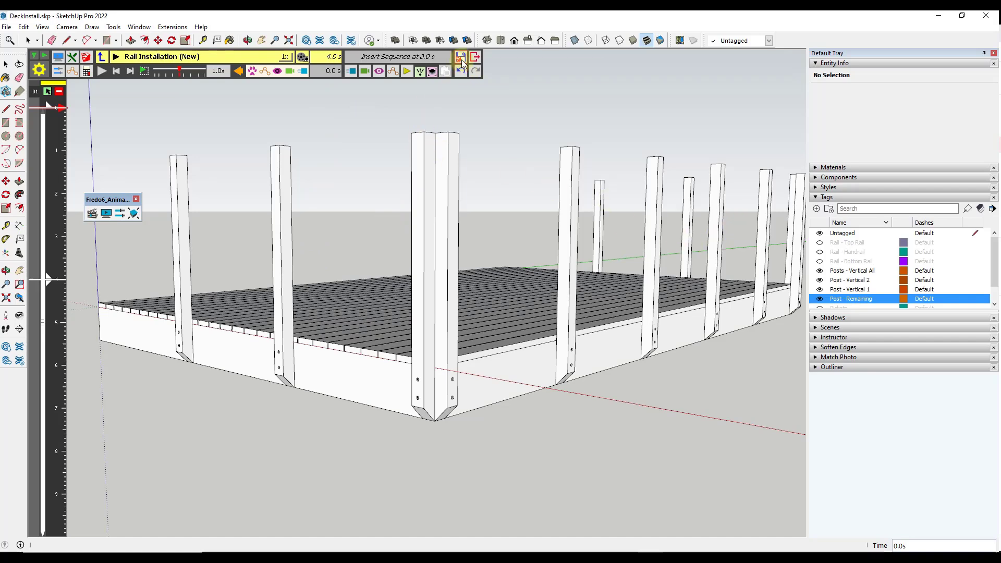
Briefly show the Rail - Bottom Rail, Rail - Handrail and Rail - Top Rail tags, hide them again, and exit the clip editor
left_click(821, 262)
left_click(820, 252)
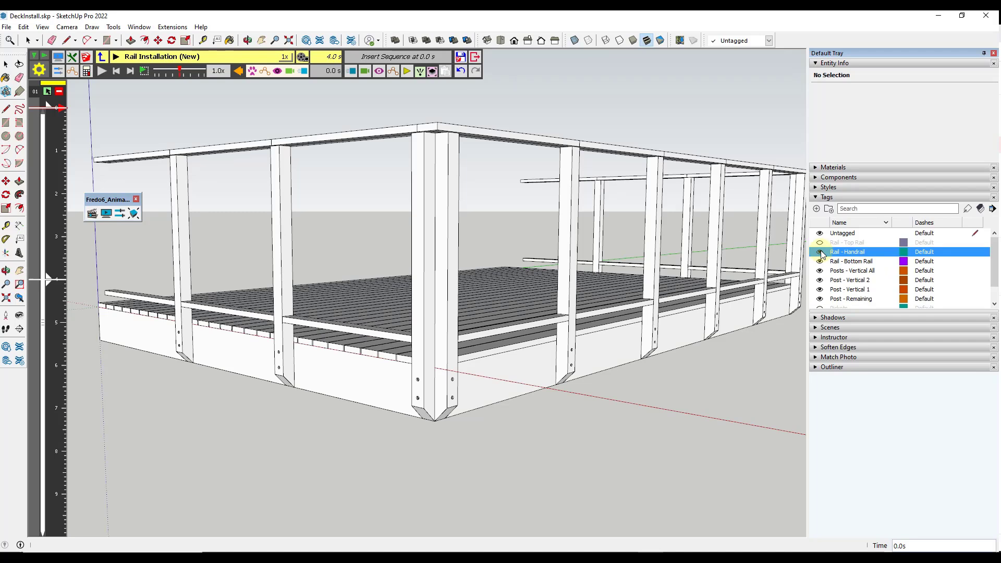
left_click(821, 253)
left_click(820, 262)
left_click(820, 243)
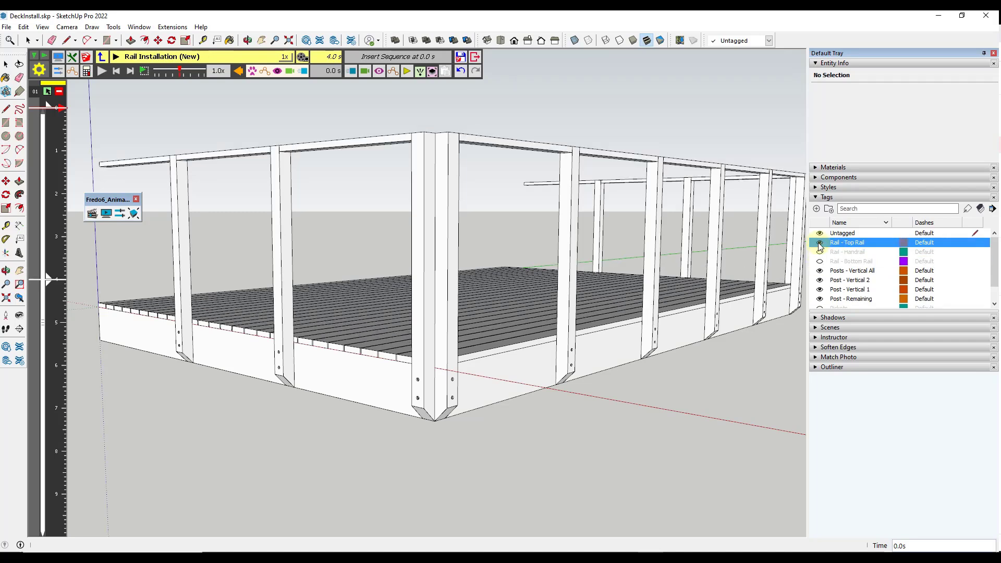
left_click(821, 244)
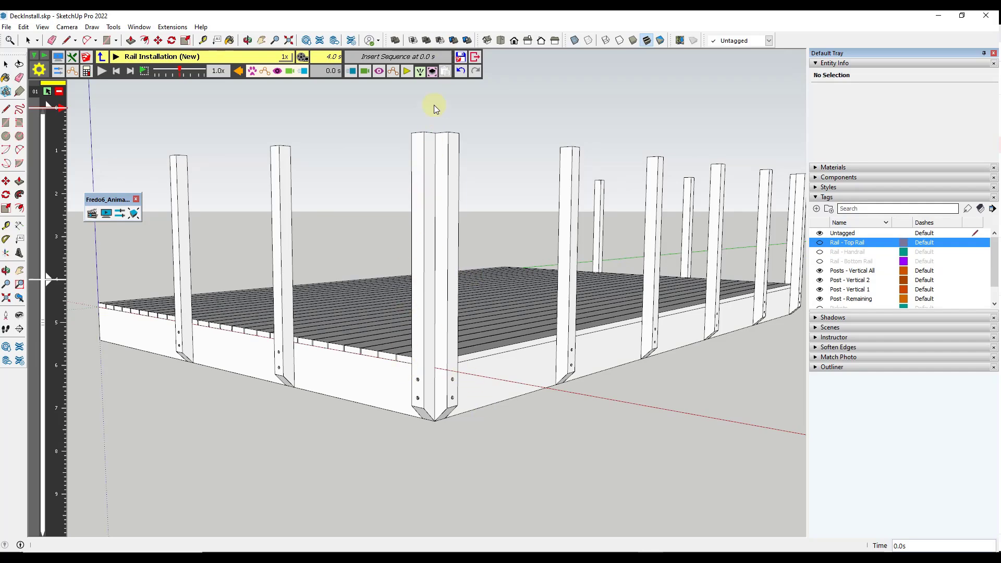
left_click(475, 57)
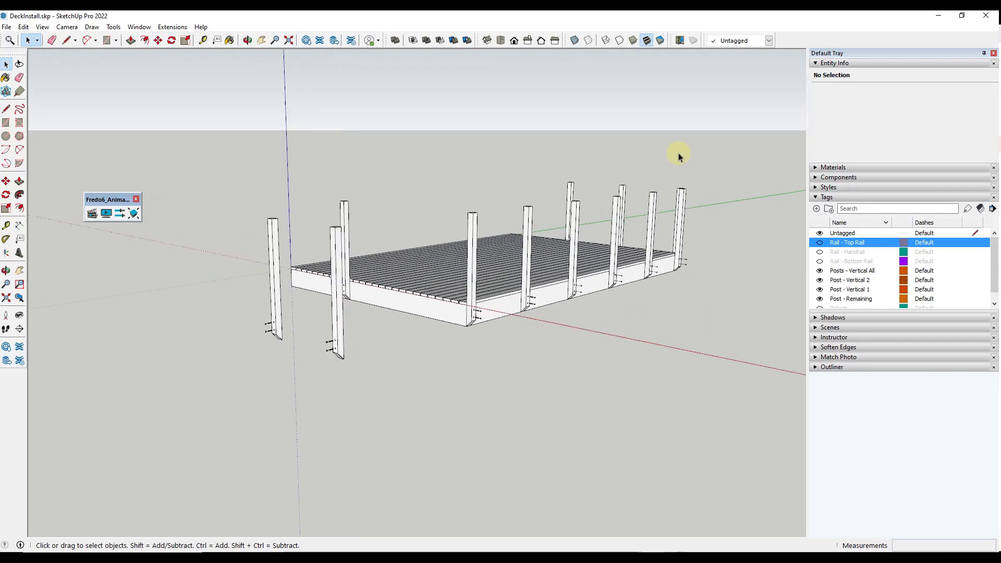
Show the Rail - Bottom Rail and Rail - Top Rail tags and combine all the top rail pieces into one group
left_click(820, 261)
left_click(820, 243)
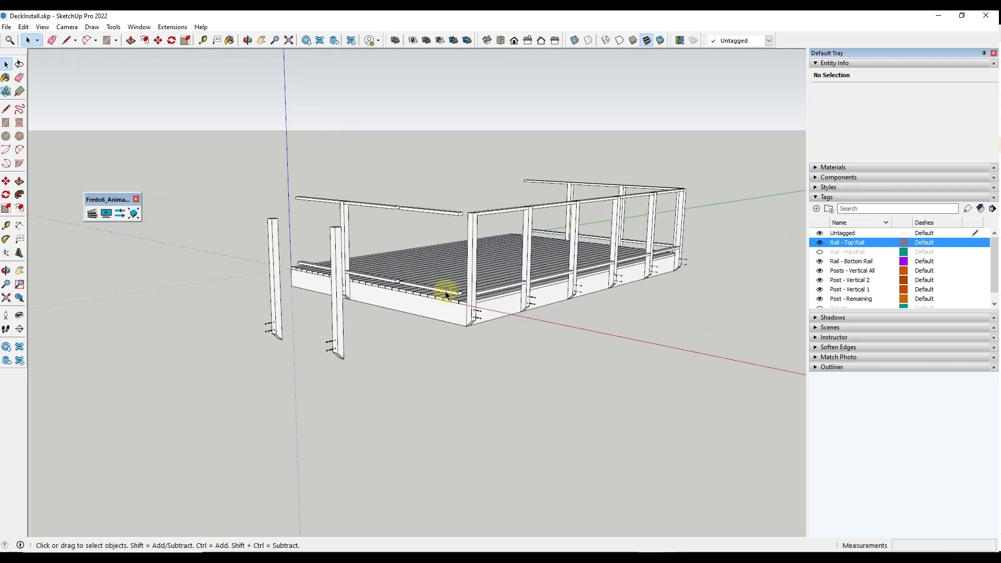
left_click(481, 295)
left_click(493, 210, "shift")
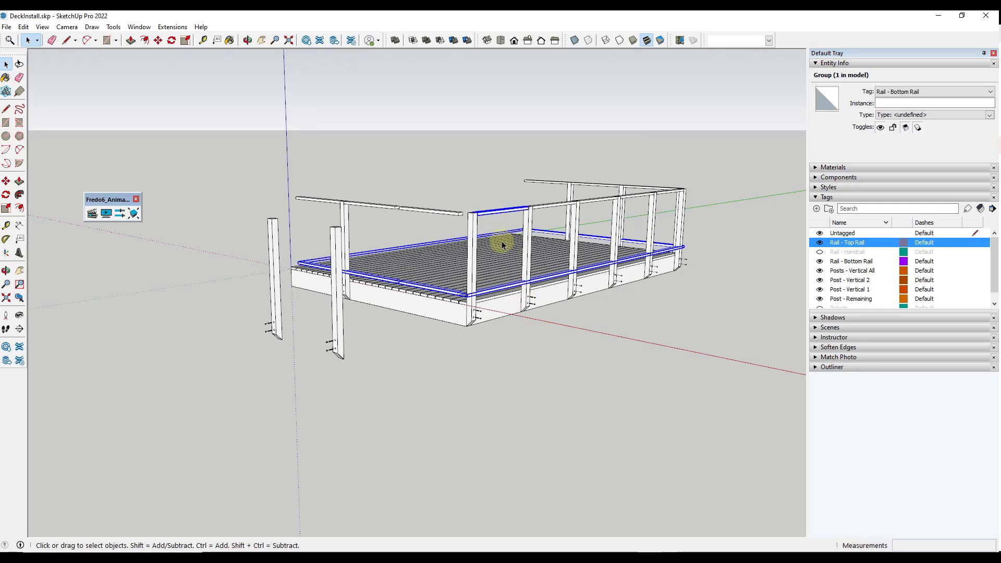
left_click_drag(276, 151, 724, 229)
right_click(513, 213)
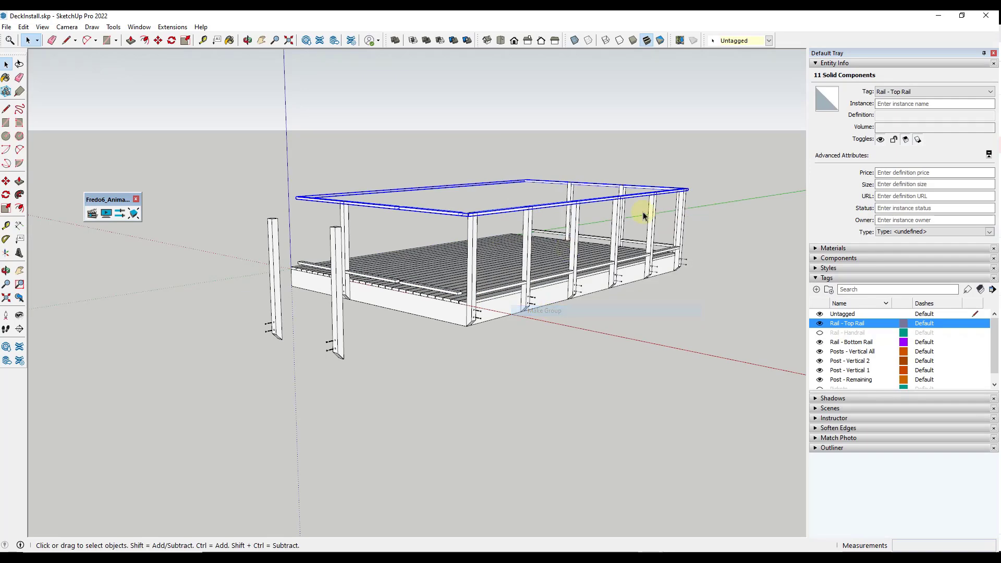
left_click(545, 310)
Move the bottom rail and top rail groups straight up about 8' 6 5/8", clear of the deck posts
left_click(447, 291)
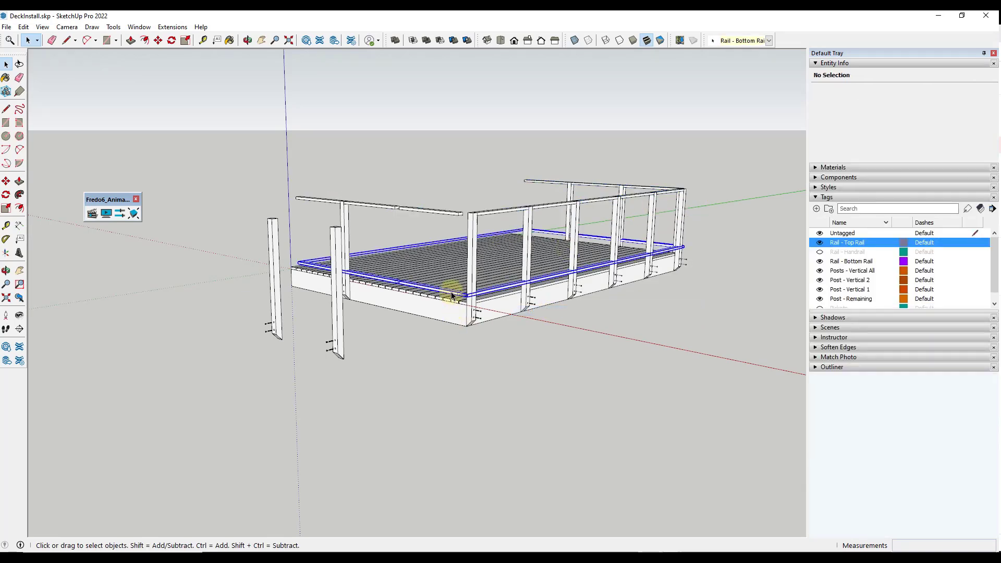
left_click(453, 215, "shift")
scroll(482, 284, "down", 3)
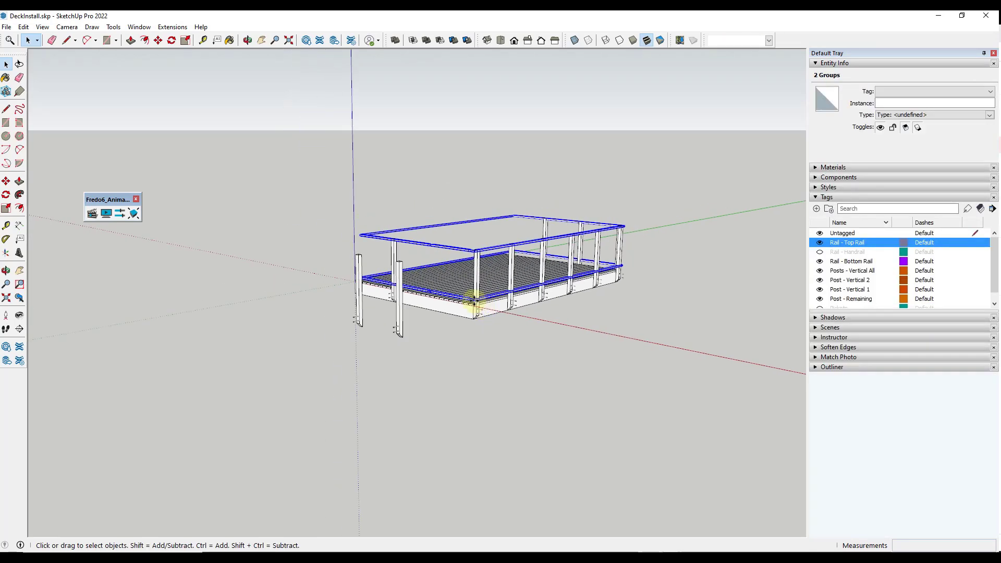
key("m")
left_click(458, 293)
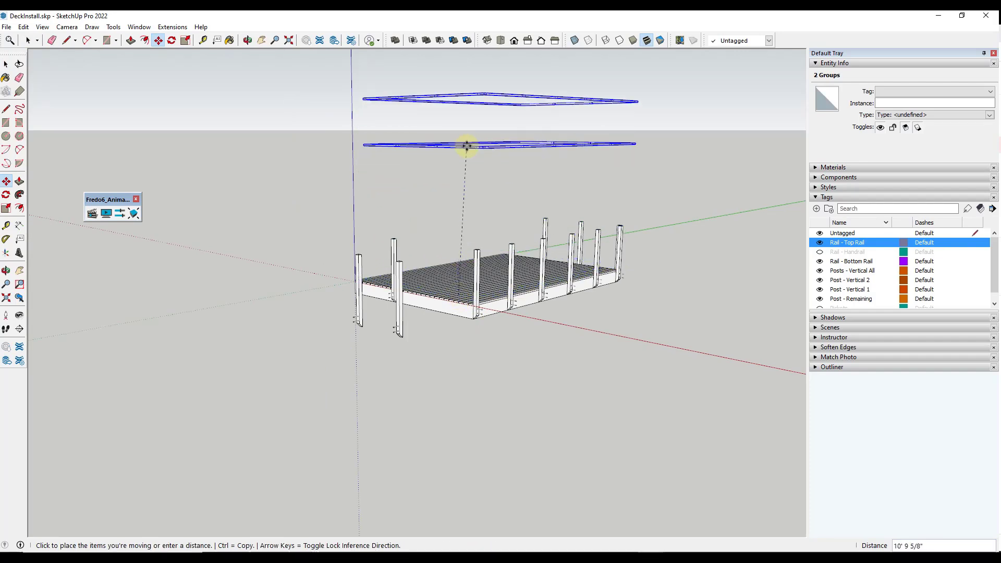
left_click(457, 177)
key("space")
scroll(478, 269, "up", 3)
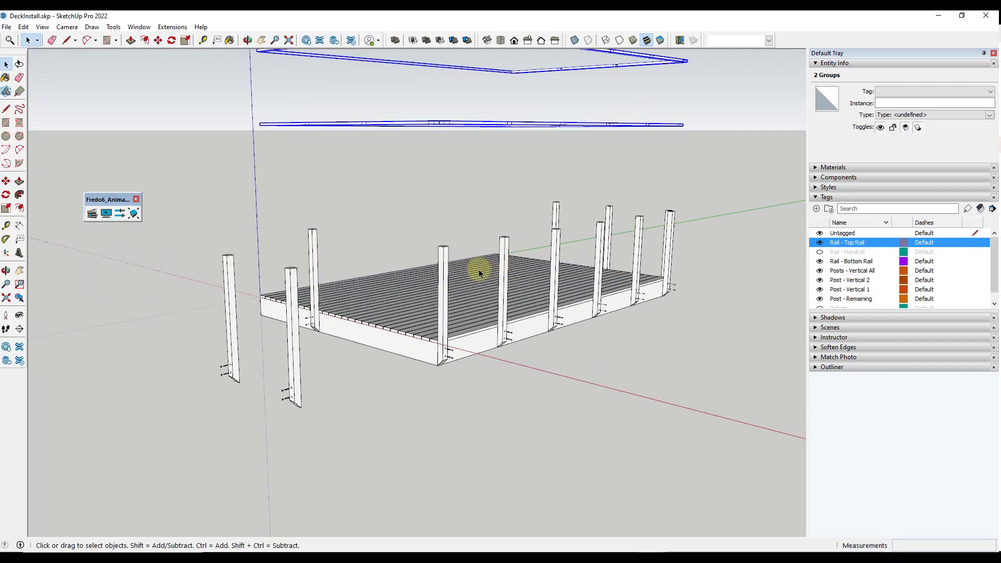
Reopen the Animator film editor and open the Rail Installation clip in Film 1 for editing
left_click(91, 214)
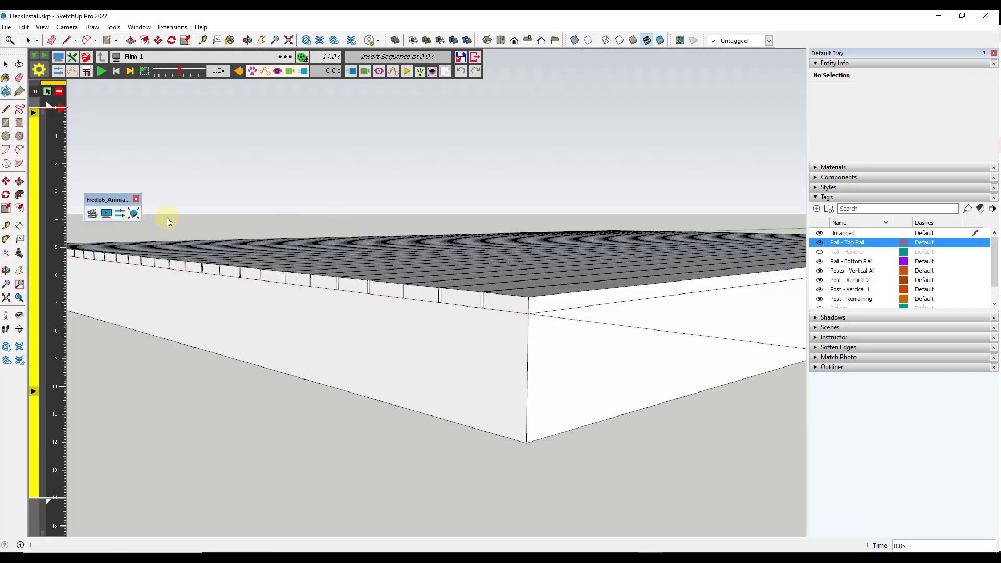
left_click(35, 415)
left_click(35, 414)
left_click(34, 415)
double_click(35, 413)
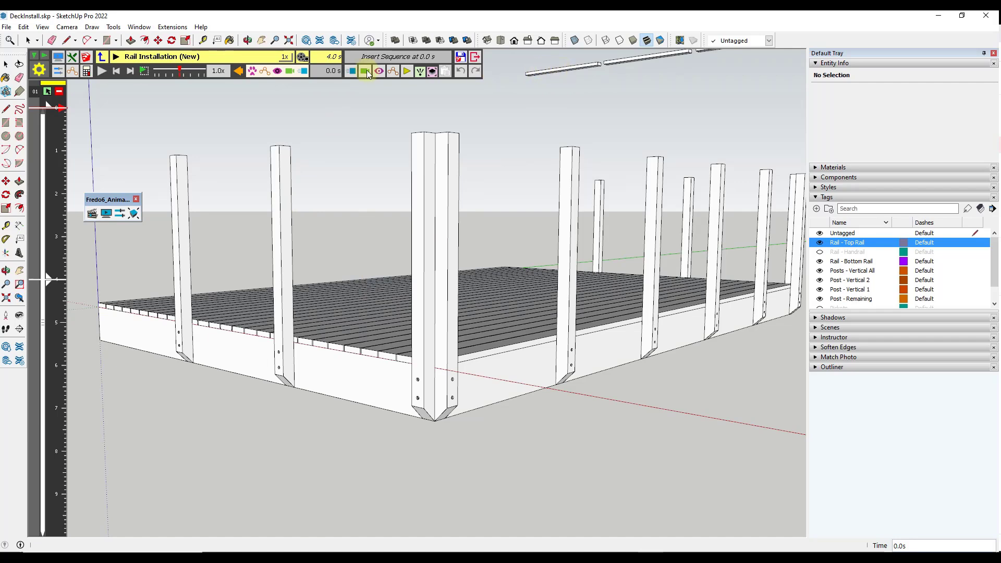
Insert a new movement at 0.0 s for the whole bottom rail group and show the Pickets tag as reference
left_click(350, 71)
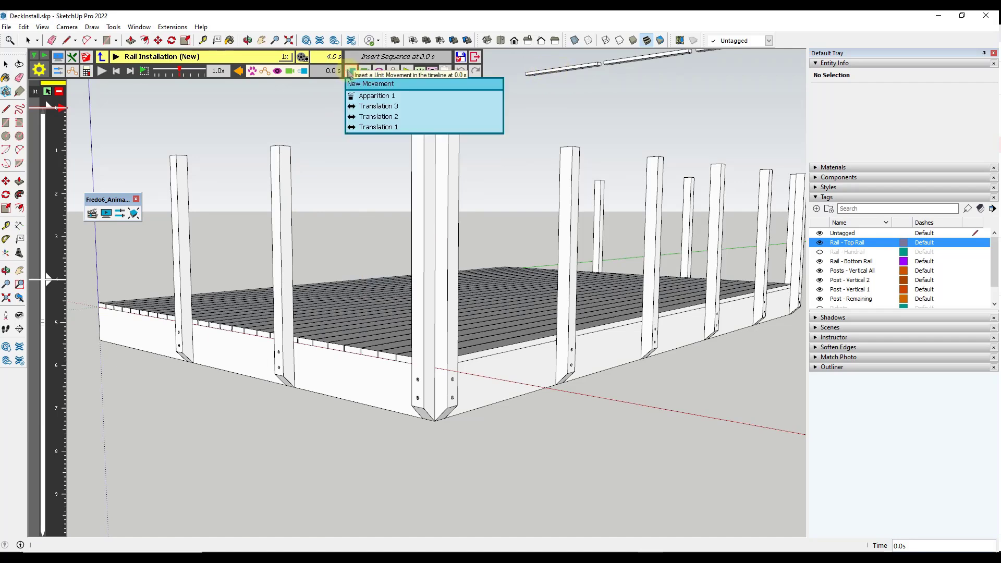
left_click(369, 85)
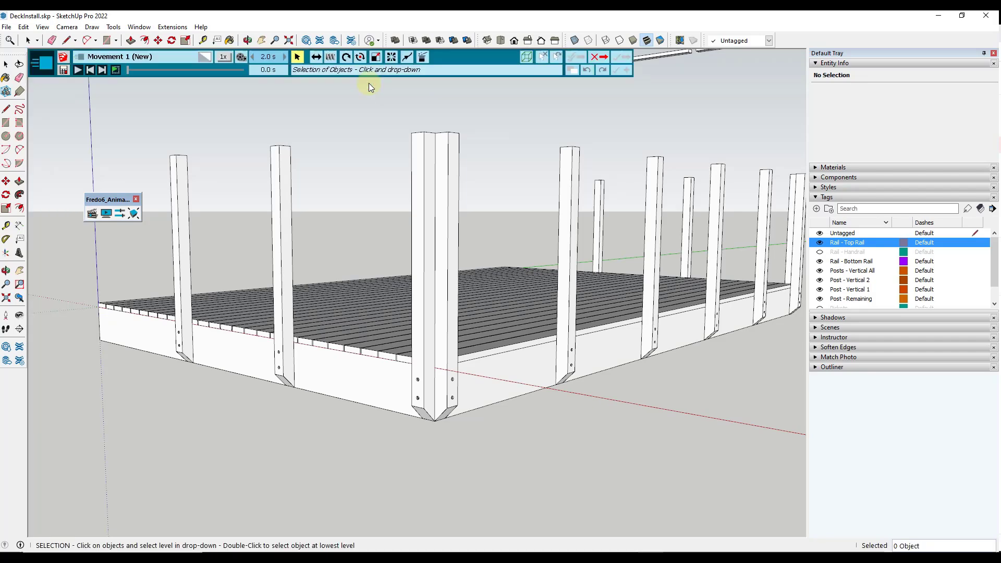
scroll(440, 394, "down", 3)
left_click(575, 175)
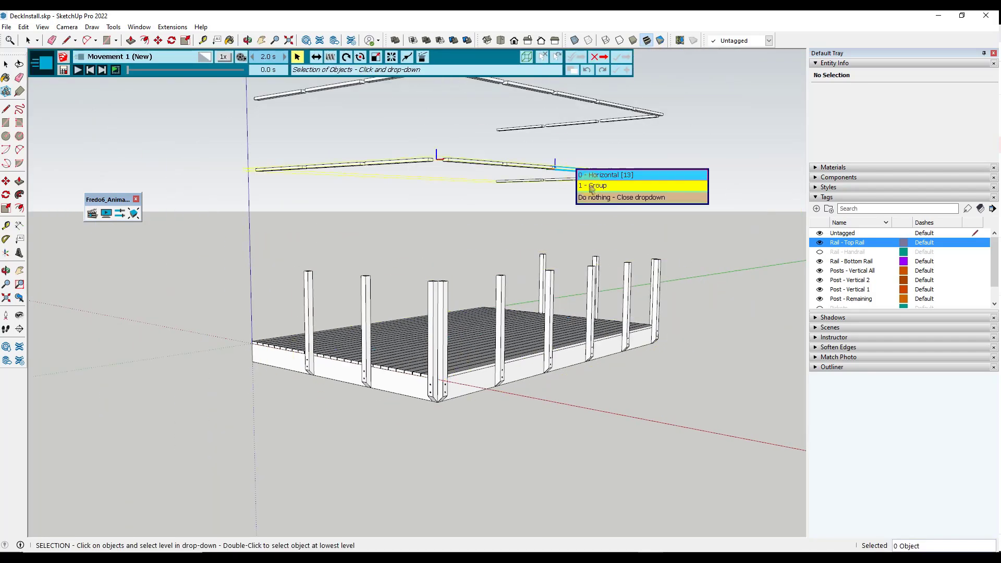
left_click(590, 192)
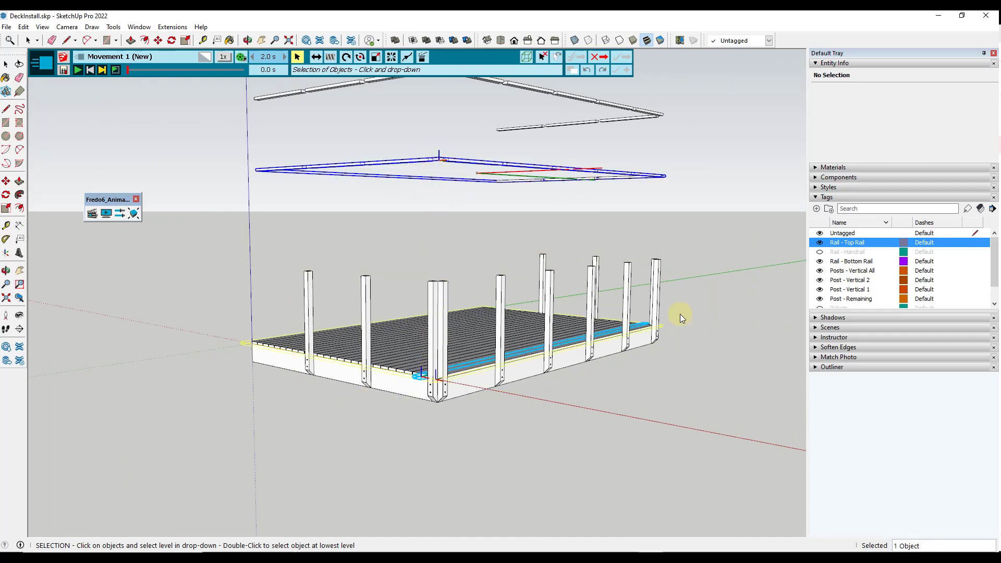
scroll(833, 275, "down", 1)
left_click(820, 290)
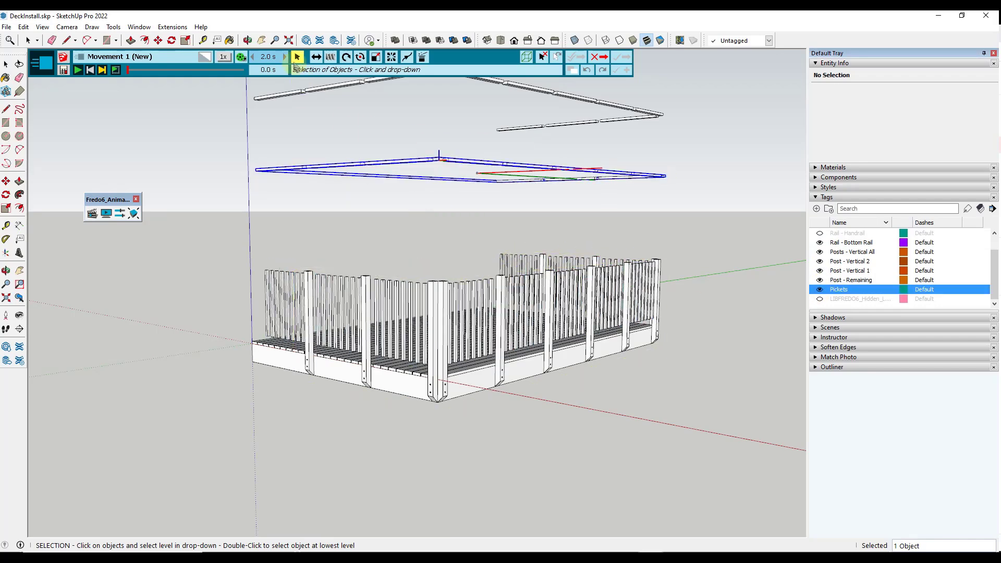
Define a translation that lowers the bottom rail 8' 6 5/8" vertically to the underside of the pickets
left_click(316, 57)
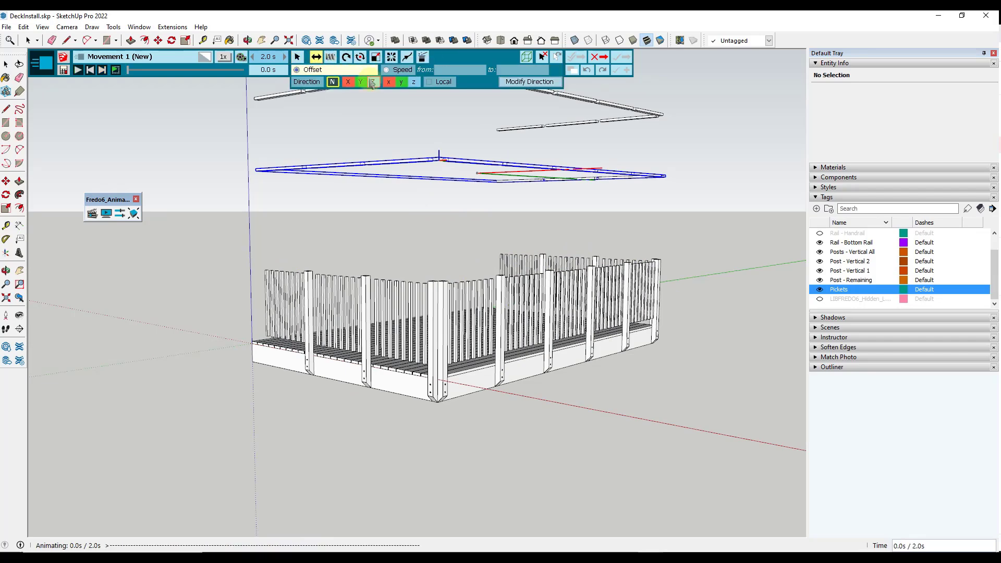
key("ctrl")
scroll(534, 210, "down", 3)
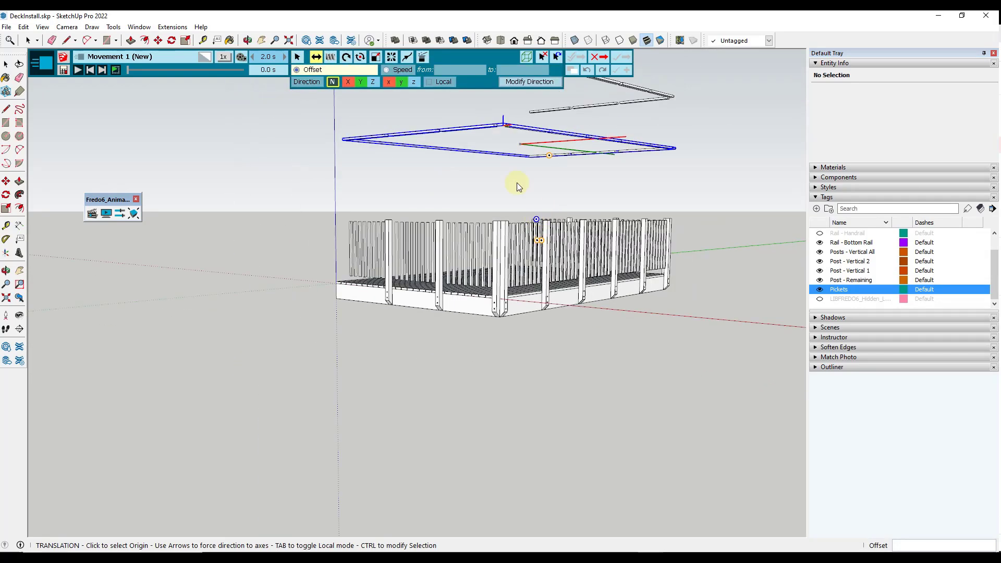
scroll(506, 103, "up", 5)
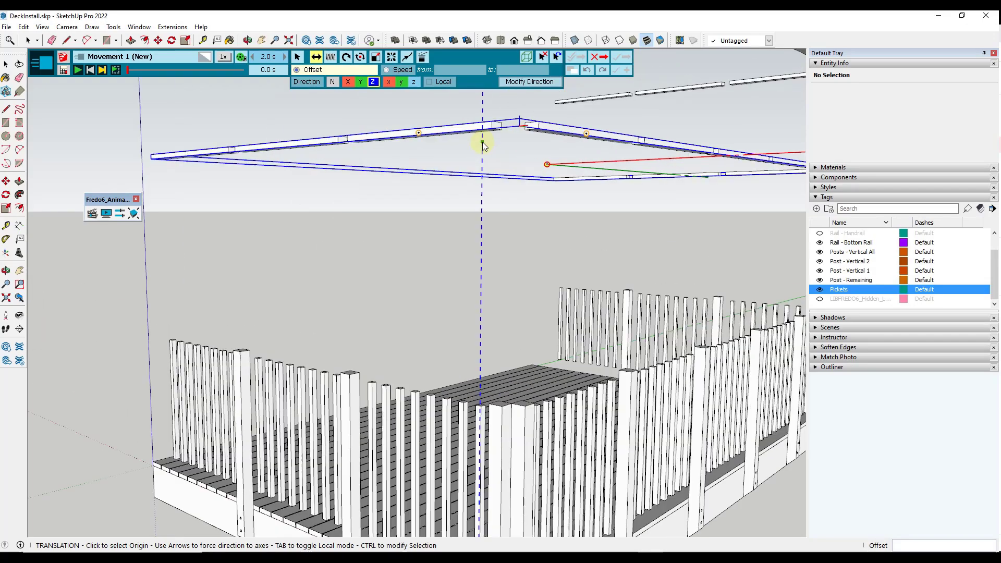
scroll(522, 145, "down", 3)
left_click(520, 117)
scroll(520, 131, "down", 5)
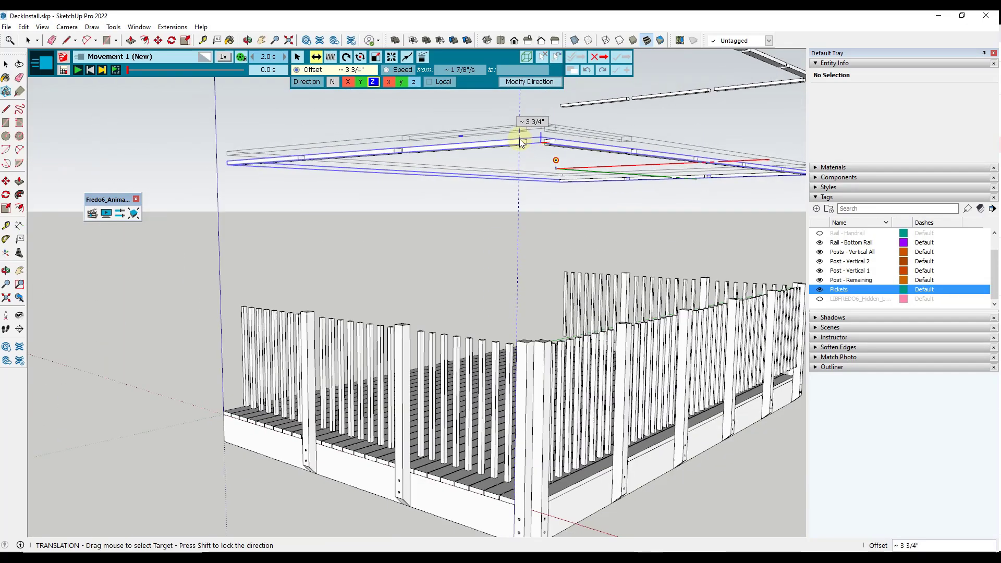
scroll(513, 386, "up", 6)
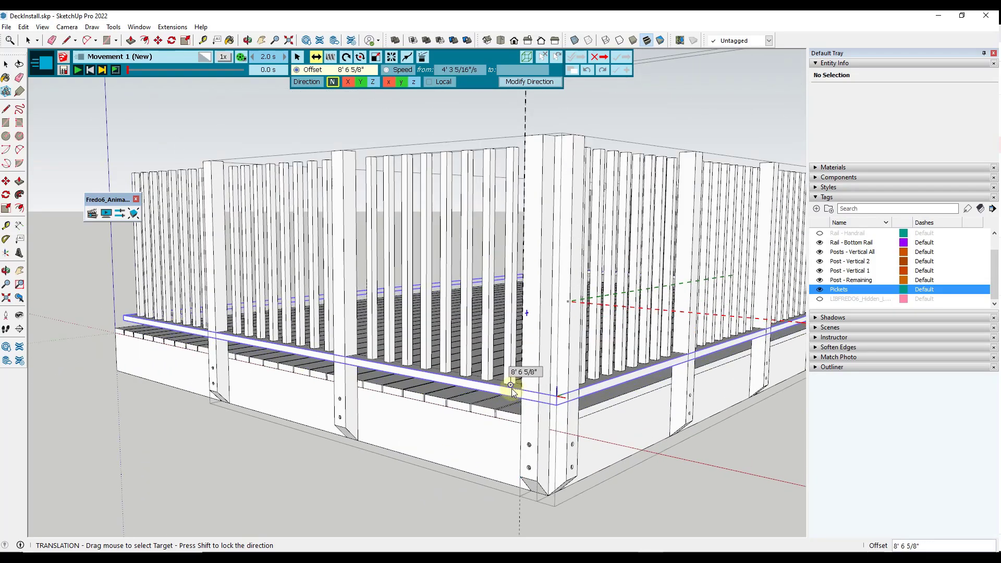
left_click(512, 388)
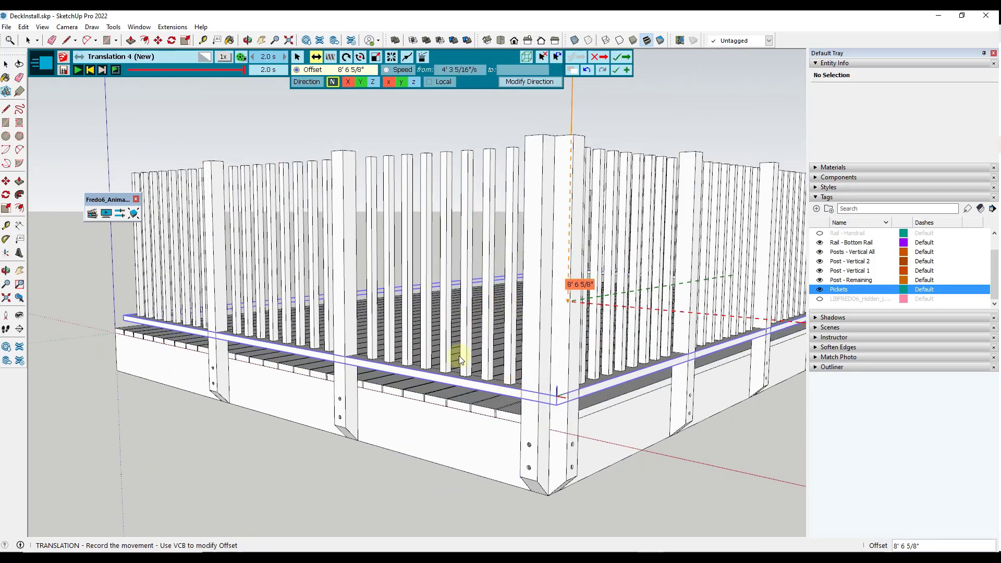
Hide the Pickets tag and preview the bottom rail's translation
scroll(461, 352, "down", 5)
mouse_move(244, 70)
left_mouse_down()
mouse_move(139, 70)
mouse_move(262, 74)
left_mouse_up()
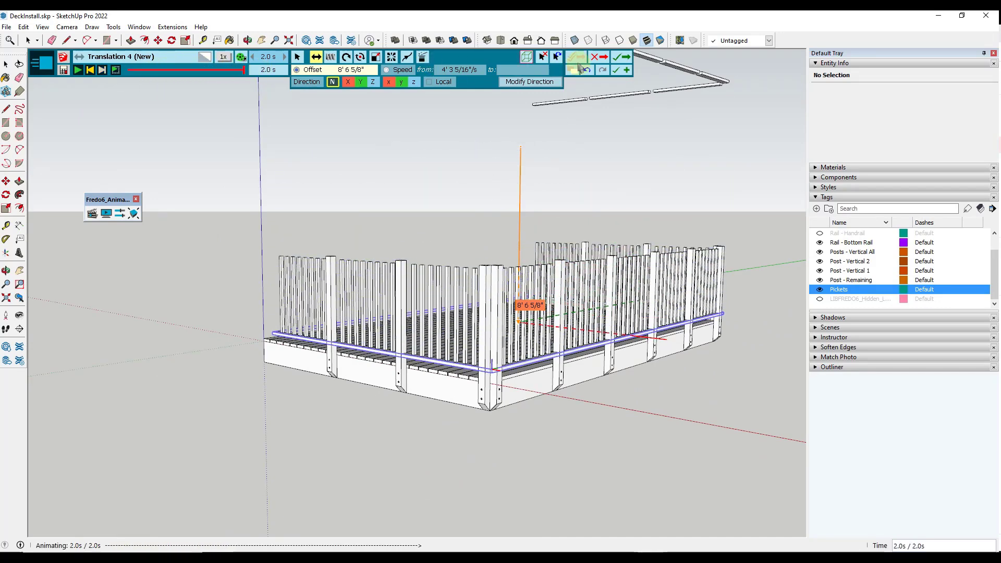
left_click(820, 290)
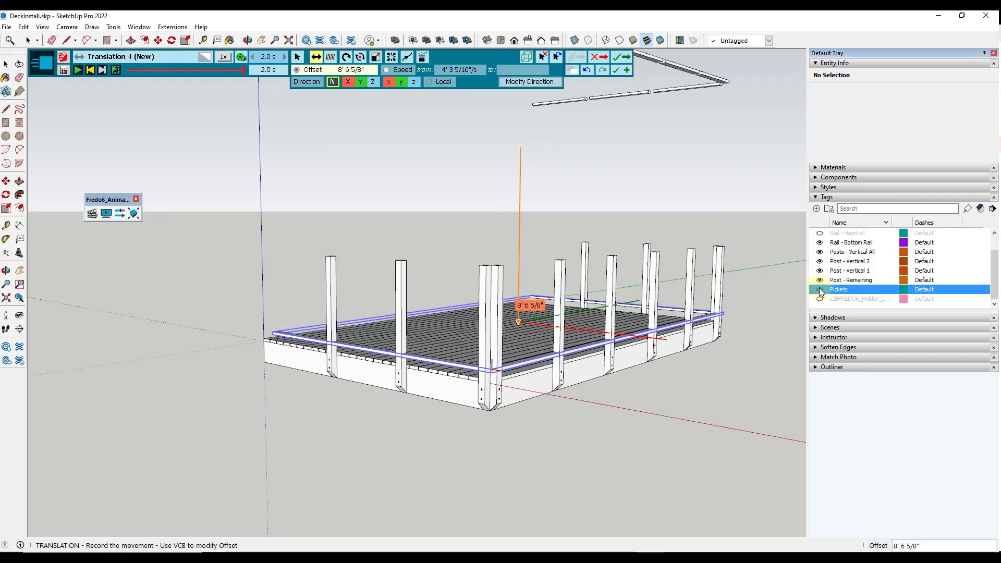
left_click(77, 70)
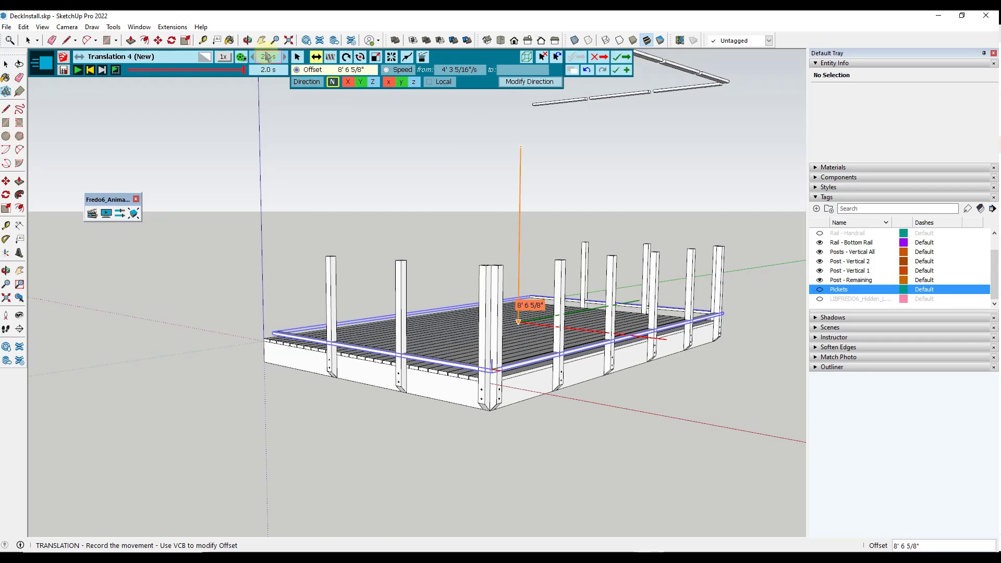
Record the bottom rail movement and play the Rail Installation clip from the start
left_click(617, 55)
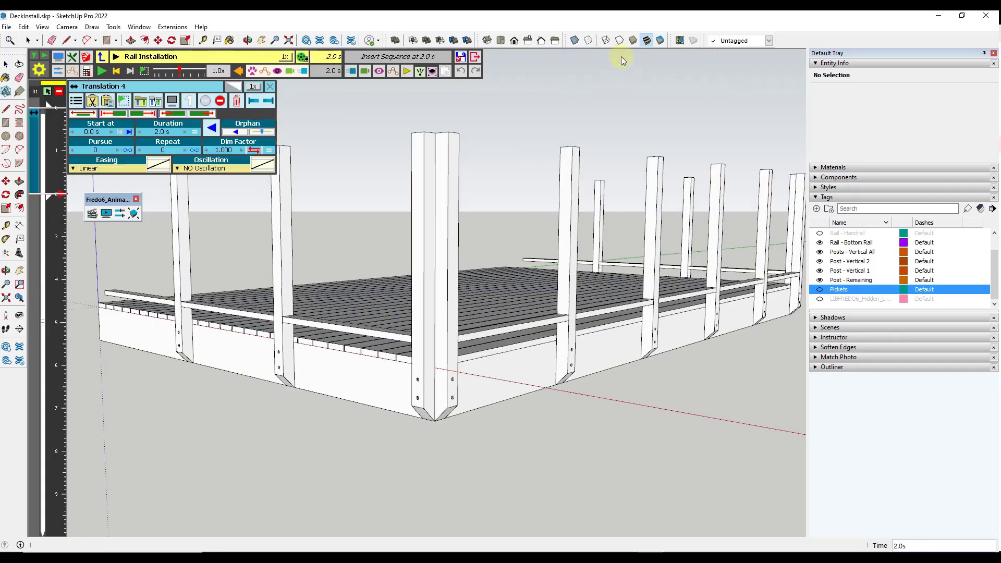
left_click_drag(52, 197, 52, 107)
left_click(101, 71)
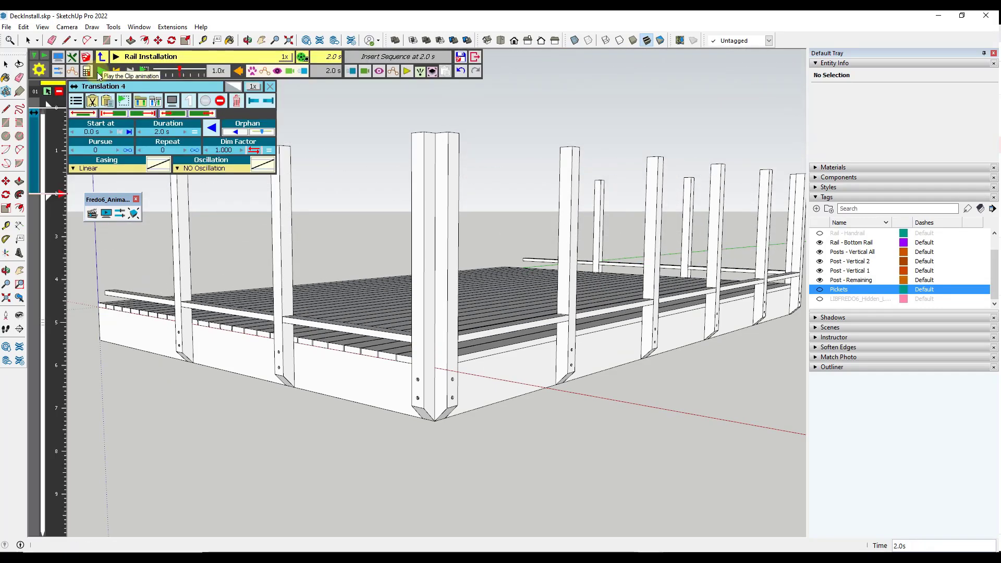
Insert a second movement at 2.0 s for the whole top rail group, with the Pickets tag shown as reference
left_click(349, 75)
left_click(366, 85)
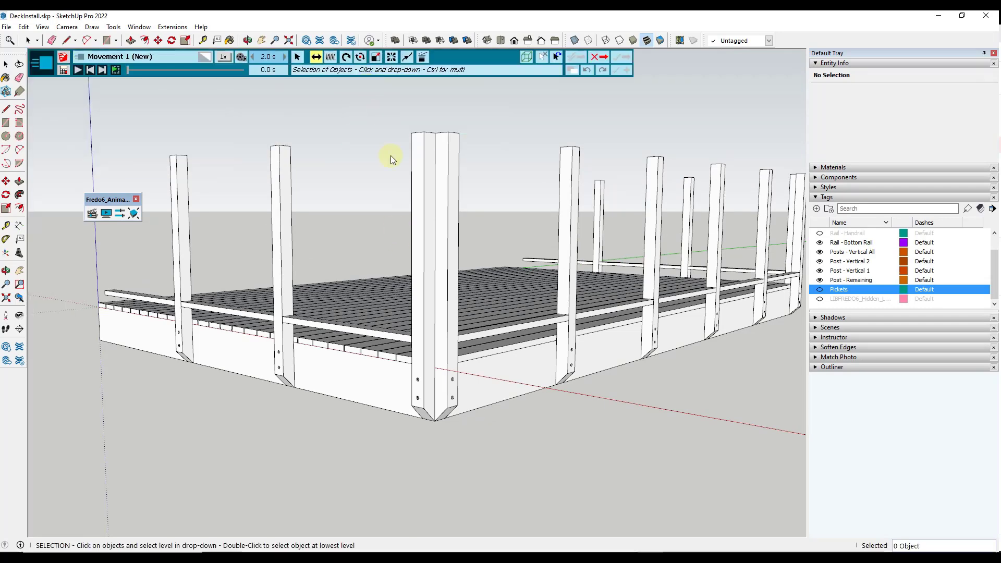
scroll(390, 144, "down", 5)
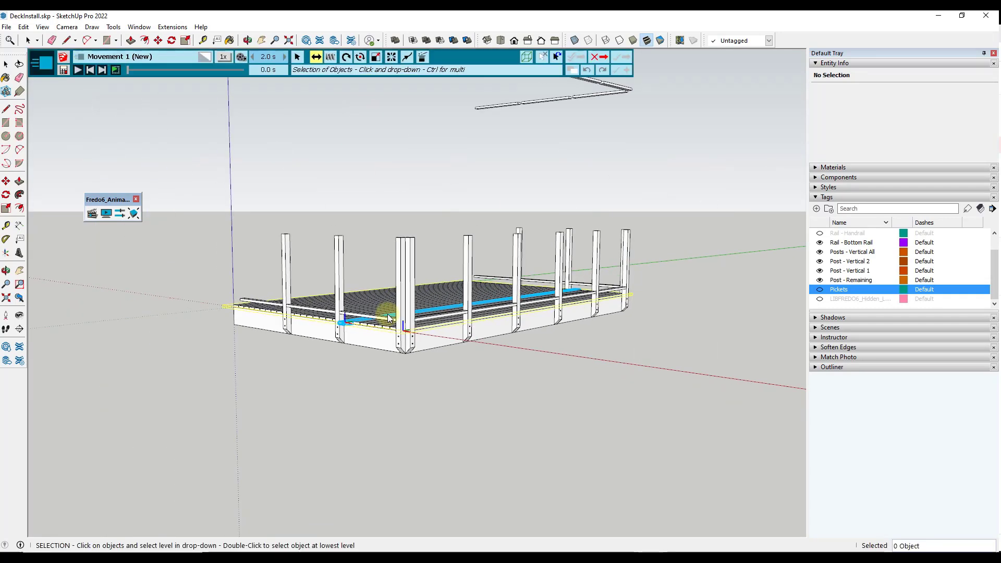
left_click(820, 290)
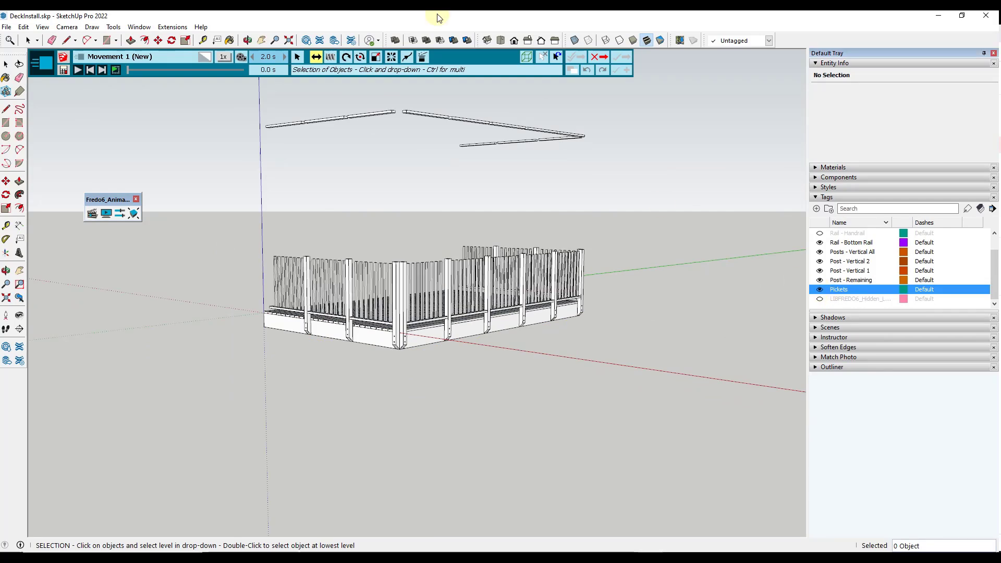
left_click(393, 115)
left_click(403, 126)
scroll(396, 112, "up", 2)
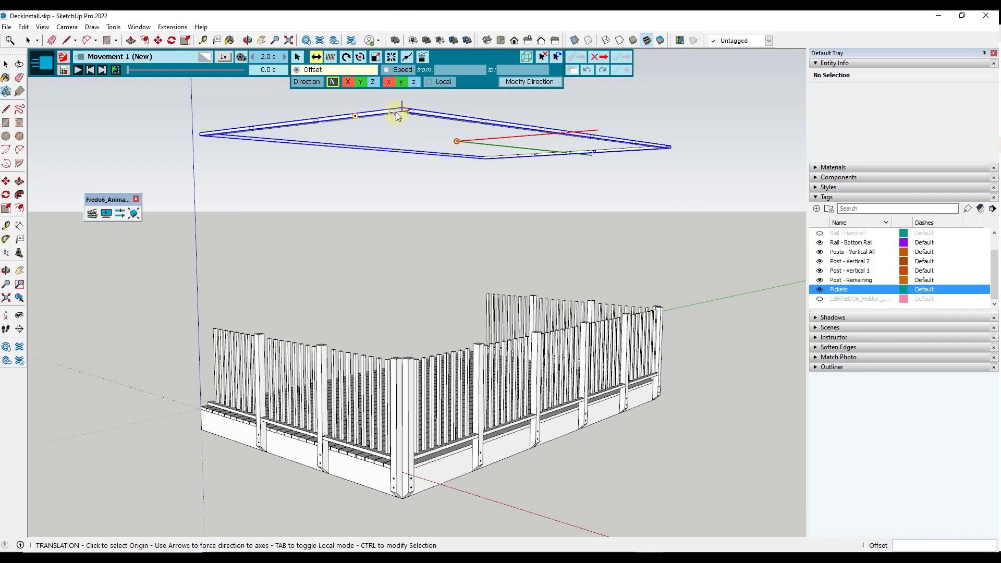
Lower the top rail 8' 6 5/8" vertically into place, hide the Pickets tag and record the translation
scroll(383, 111, "up", 2)
left_click(381, 110)
scroll(384, 146, "down", 2)
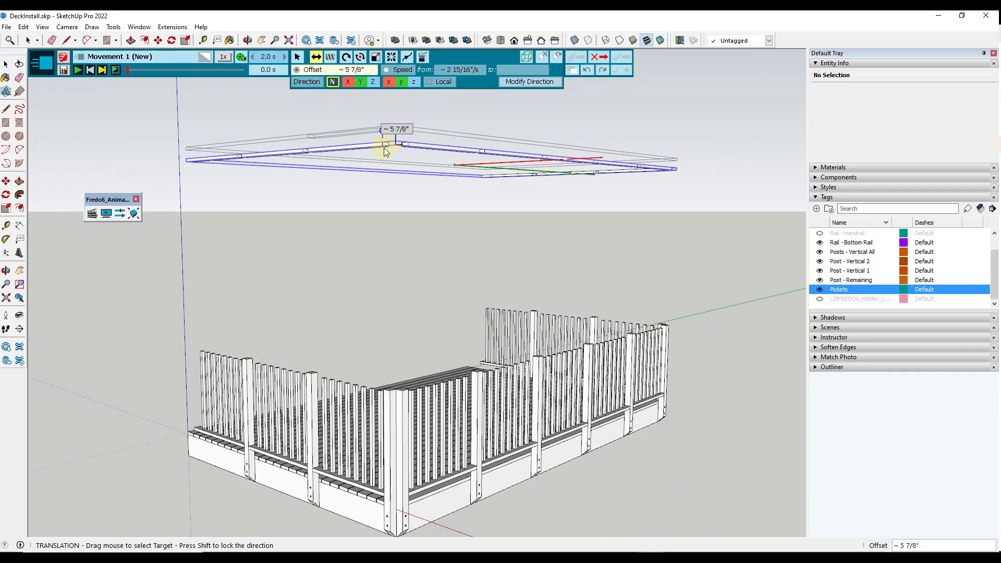
scroll(385, 151, "down", 2)
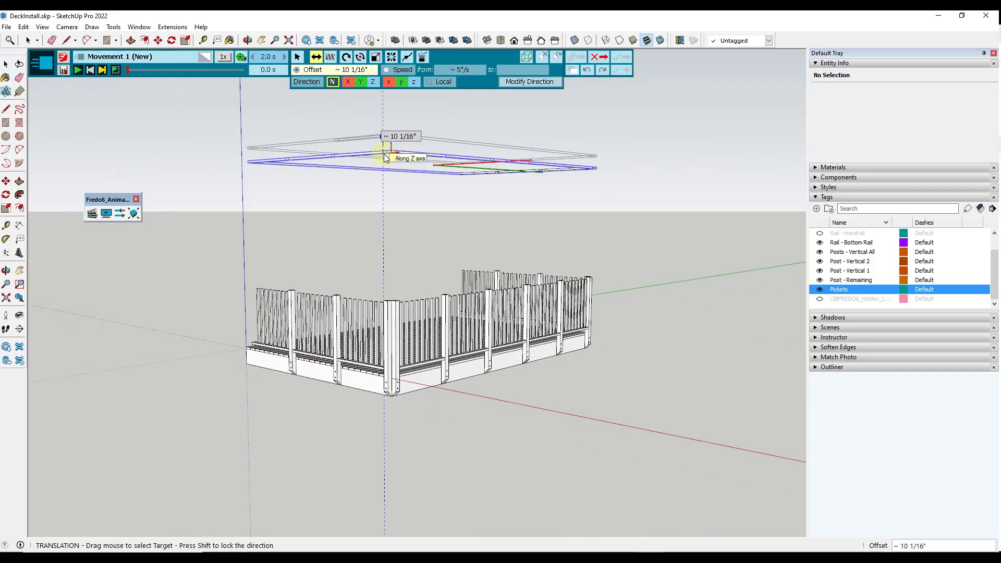
scroll(371, 283, "up", 4)
left_click(303, 317)
left_click(620, 56)
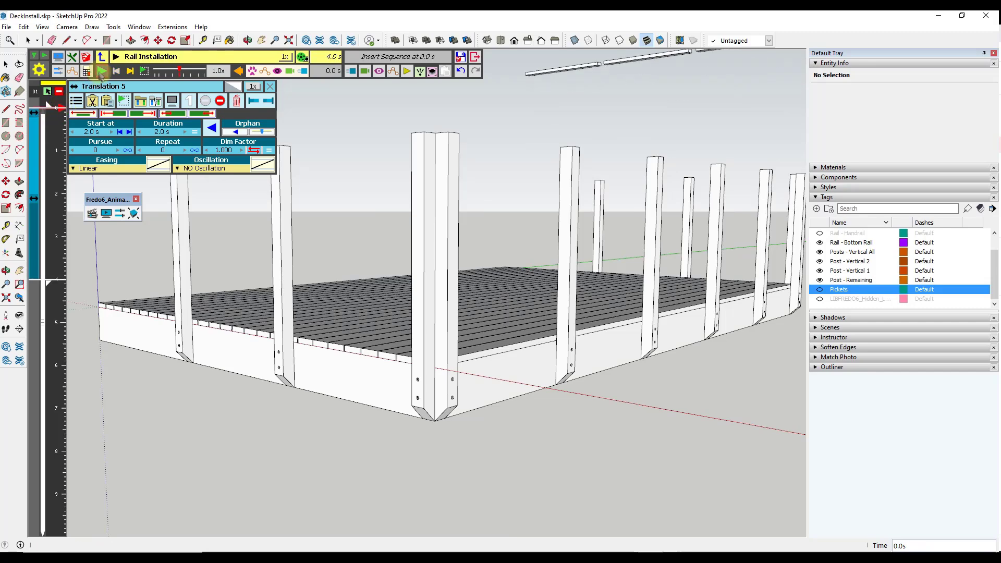
Play the clip, shift the top rail translation to start at 1.0 s so it overlaps the first, and replay
left_click(102, 71)
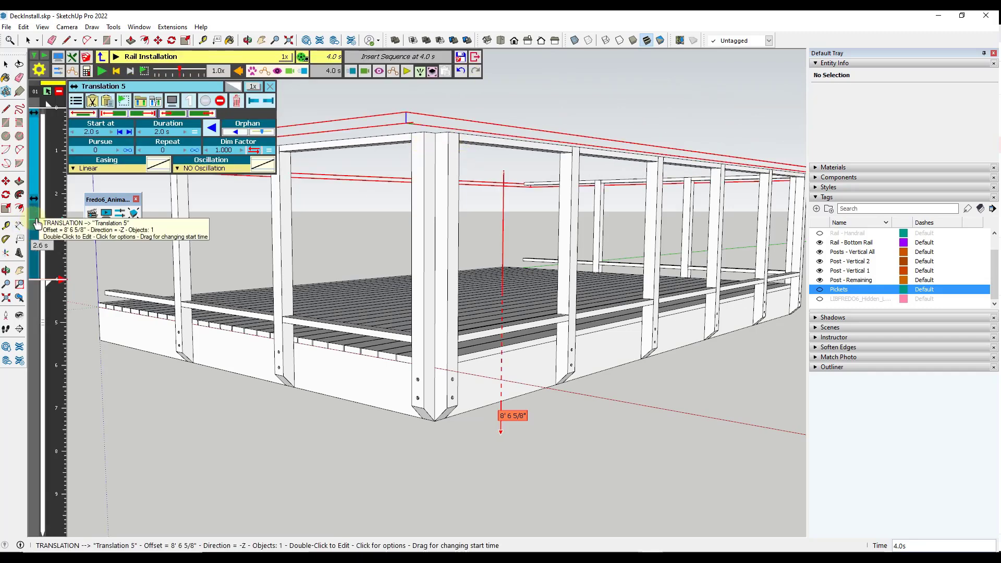
left_click_drag(37, 222, 36, 181)
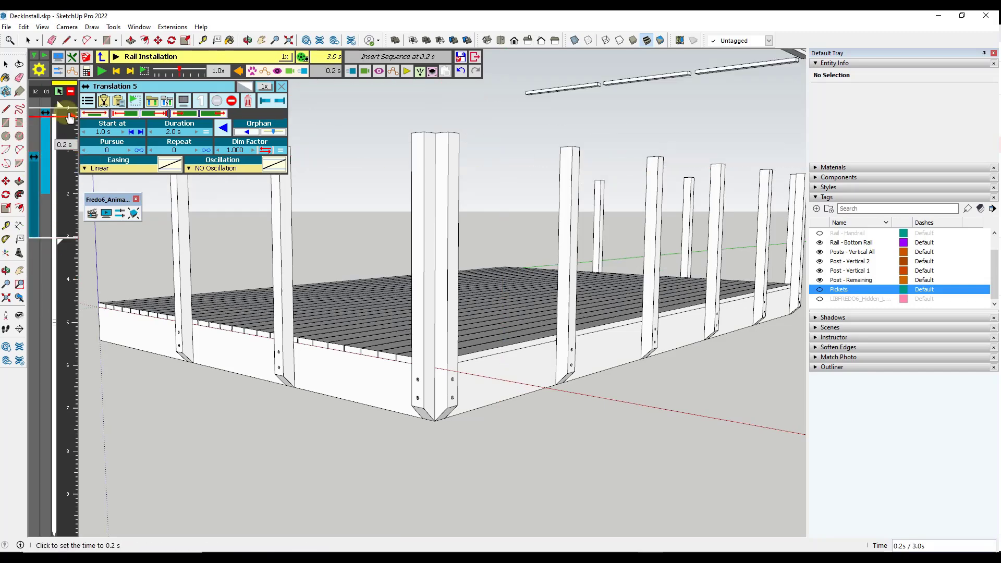
left_click(102, 70)
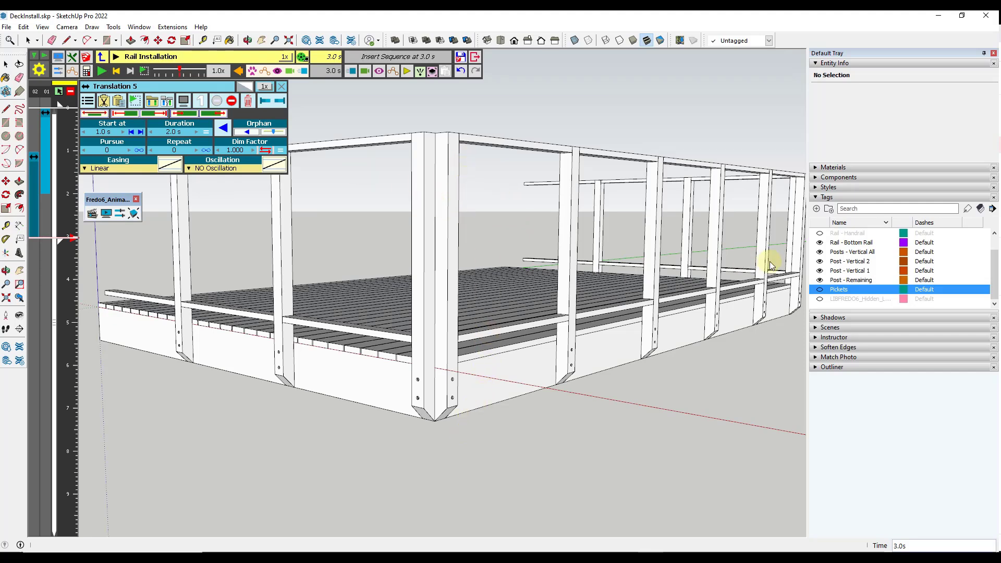
Insert an Apparition movement at 3.0 s for the handrail, with the Rail - Handrail tag shown
left_click(820, 233)
middle_click_drag(443, 284, 189, 203)
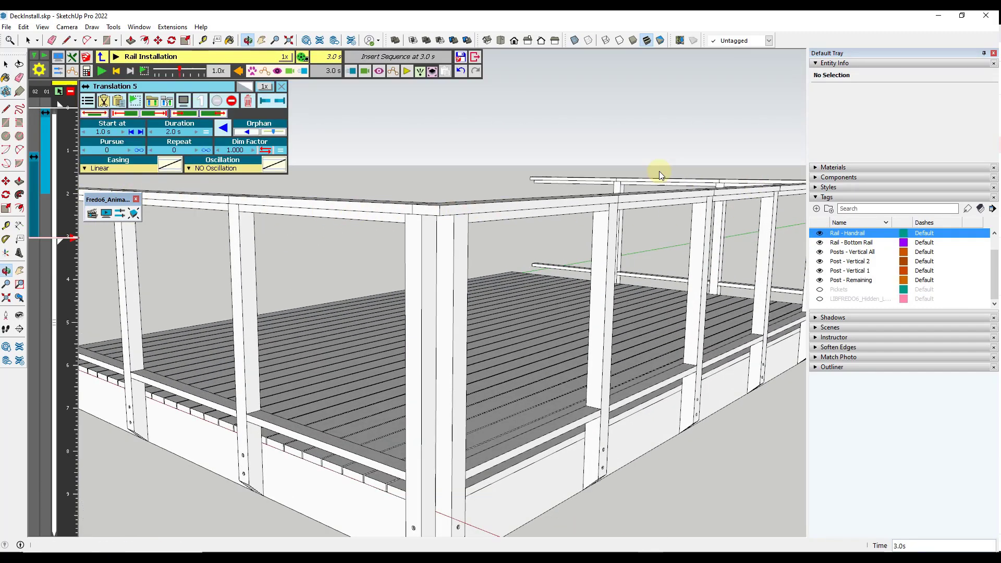
left_click(354, 72)
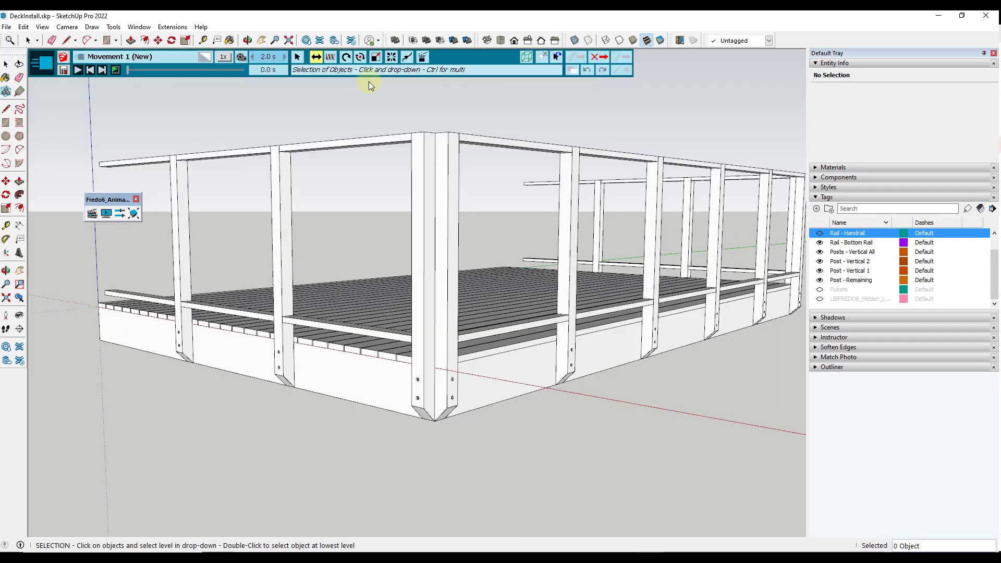
left_click(368, 82)
left_click(423, 56)
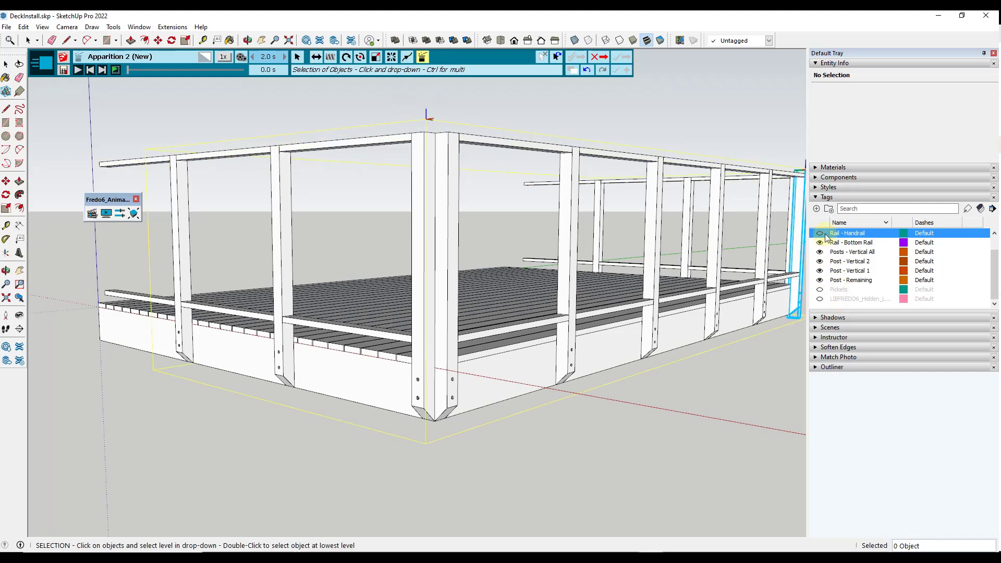
left_click(450, 124)
left_click(469, 143)
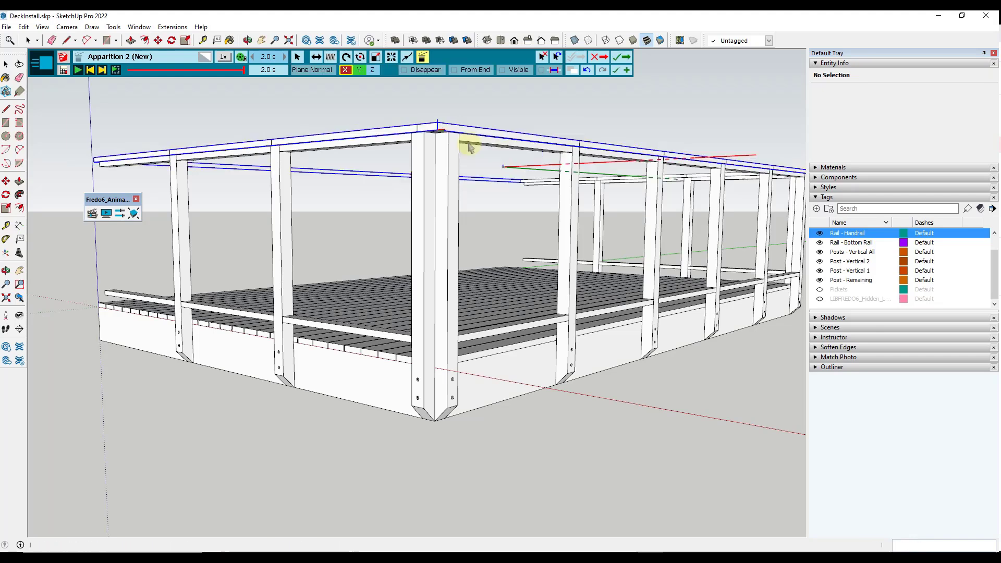
Preview the handrail's appearance, set its plane normal to X and record the movement
left_click_drag(180, 70, 125, 70)
left_click(345, 70)
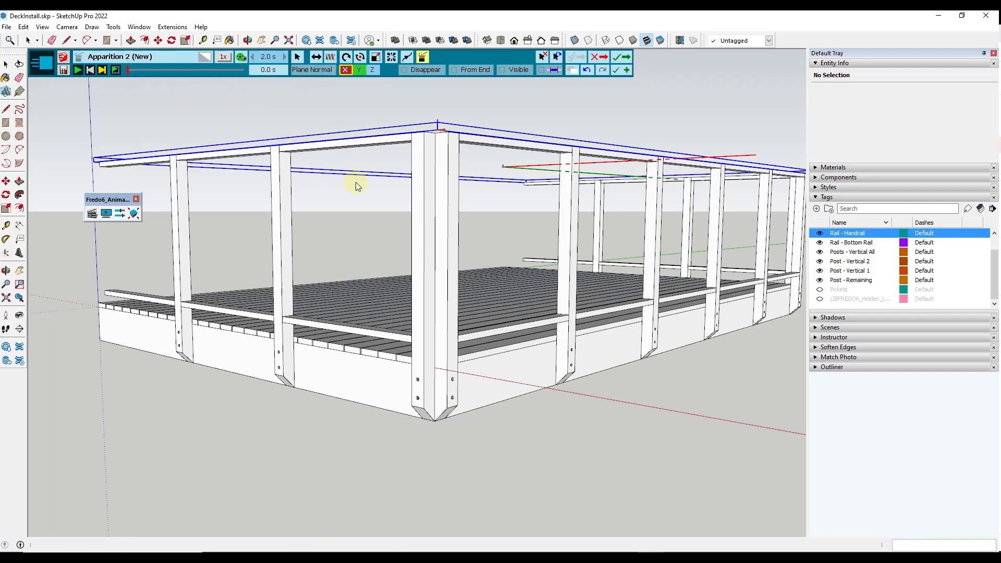
left_click(624, 59)
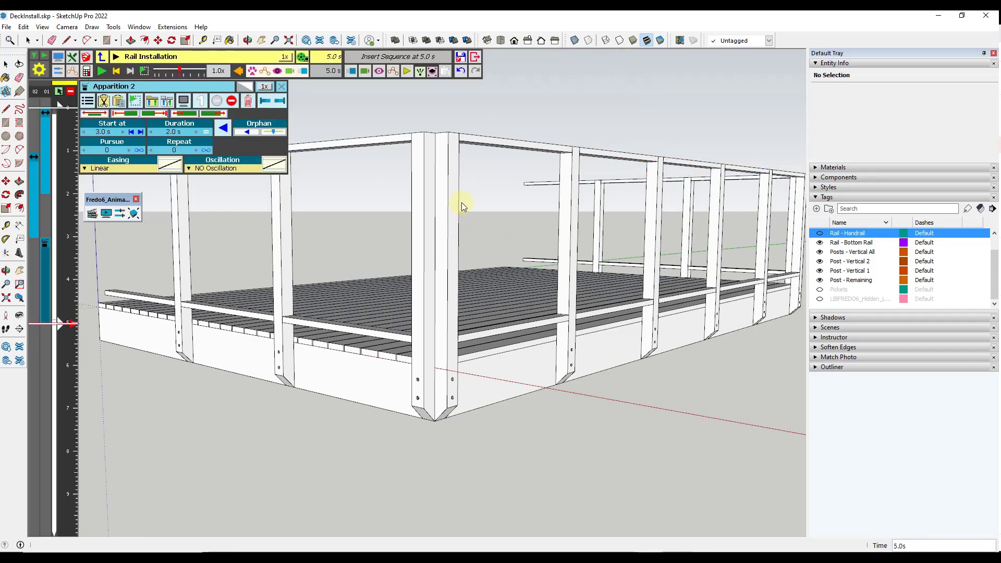
Insert a Layer Visibility On/Off effect at 3.0 s that switches Rail - Handrail on, and play the clip
middle_click_drag(277, 232, 431, 240)
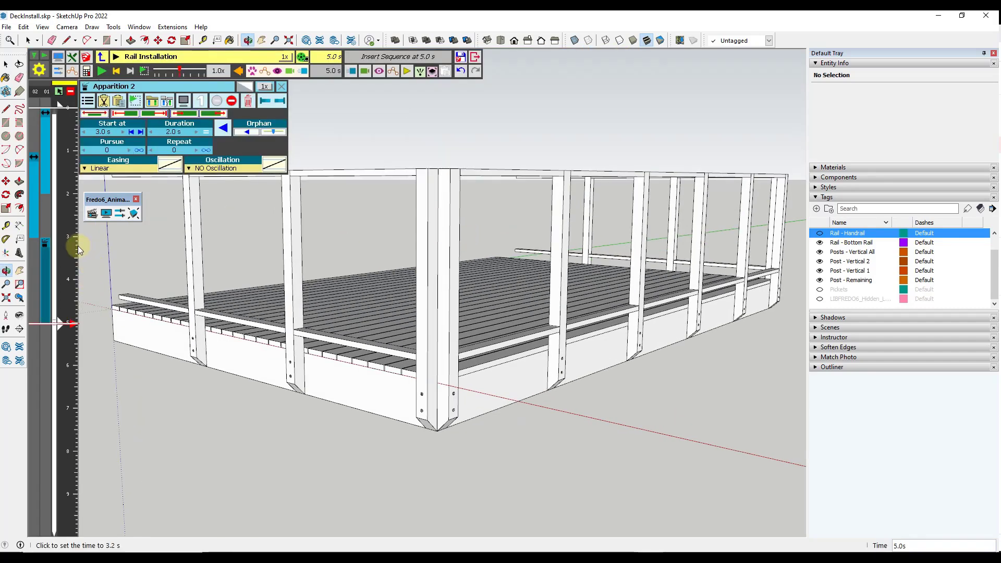
left_click(71, 237)
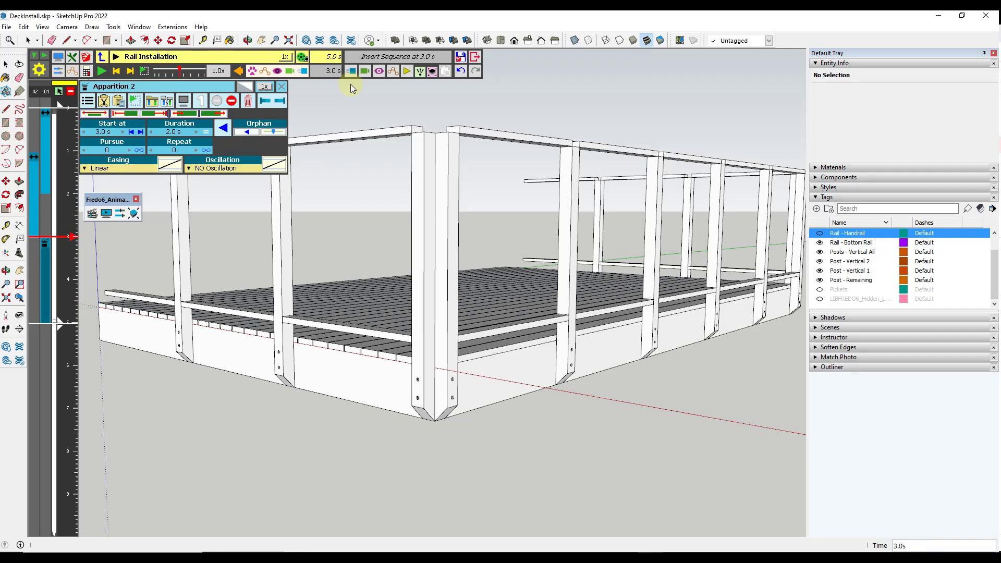
left_click(380, 72)
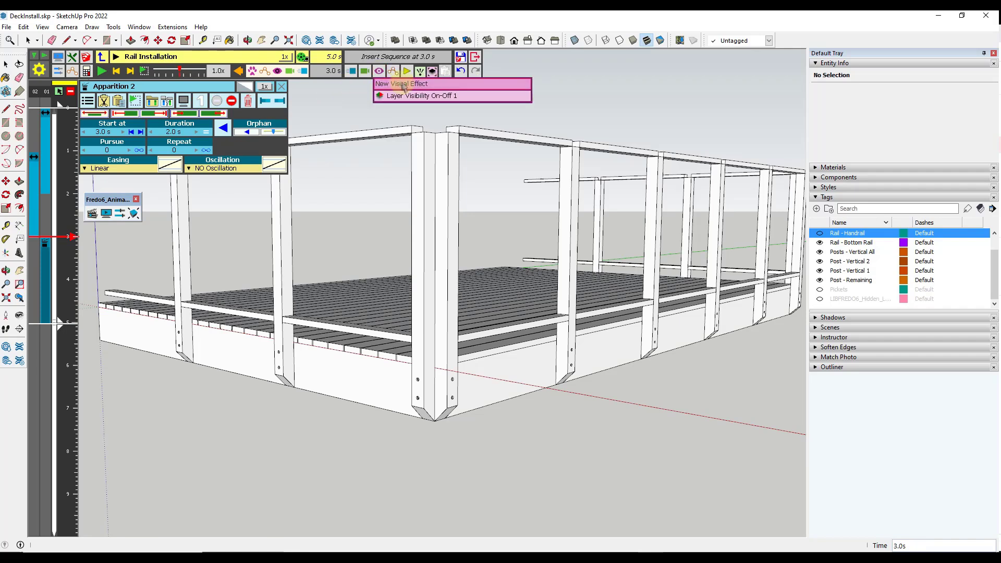
left_click(406, 84)
left_click(295, 71)
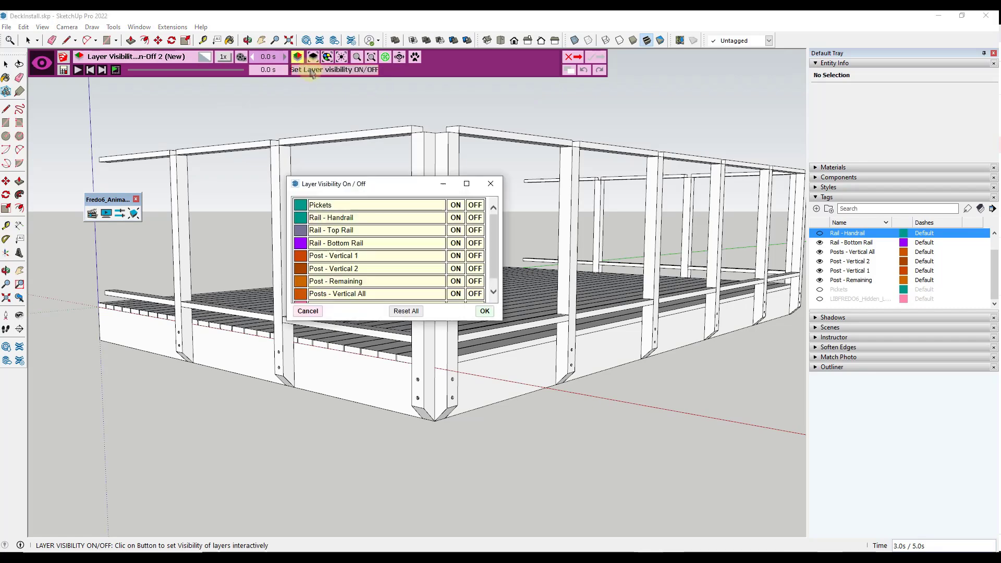
left_click(485, 312)
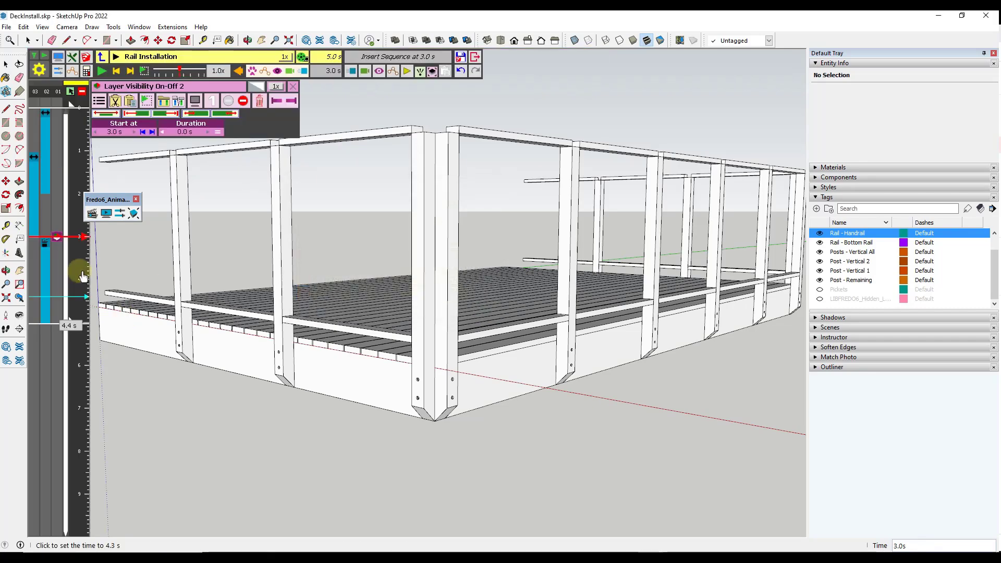
left_click(102, 72)
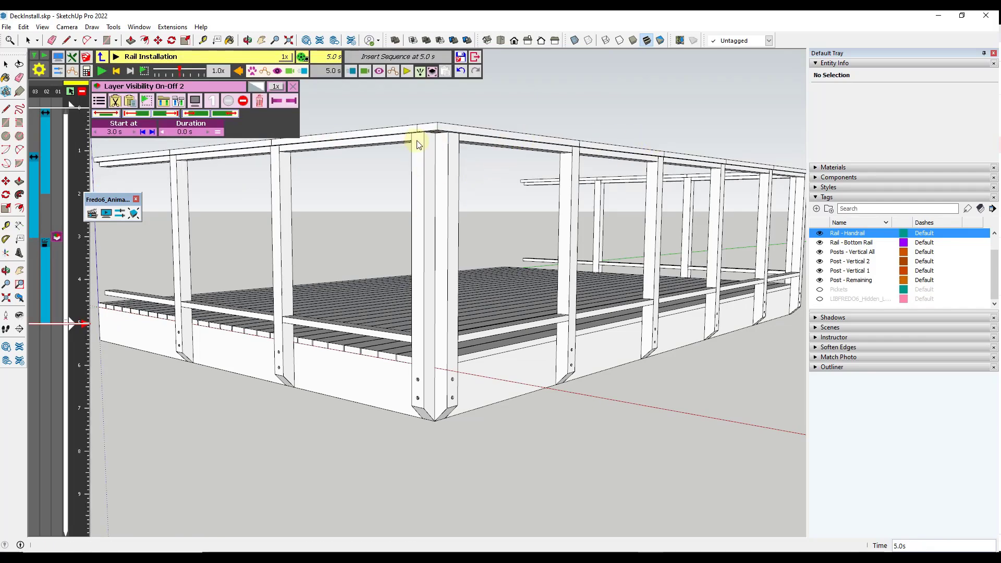
Review Film 1 by scrubbing through to 15.0 s, and reopen the Rail Installation clip for editing
left_click(101, 56)
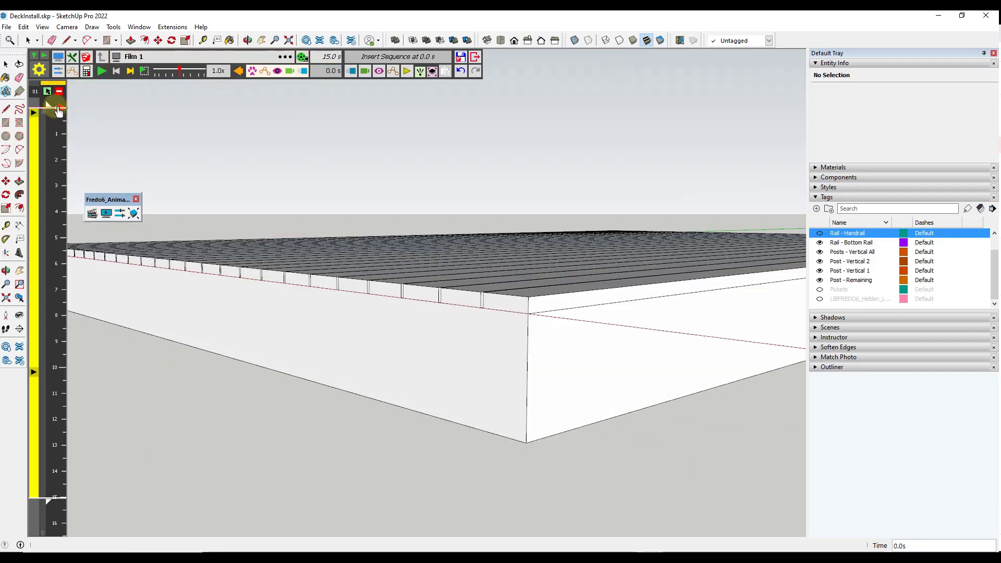
left_click_drag(57, 126, 55, 502)
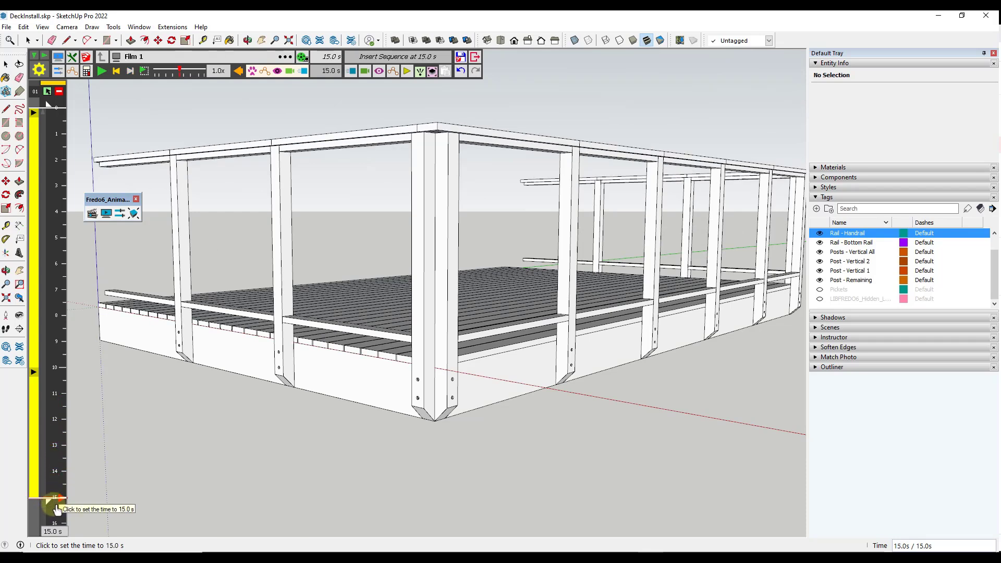
left_click(35, 408)
right_click(32, 405)
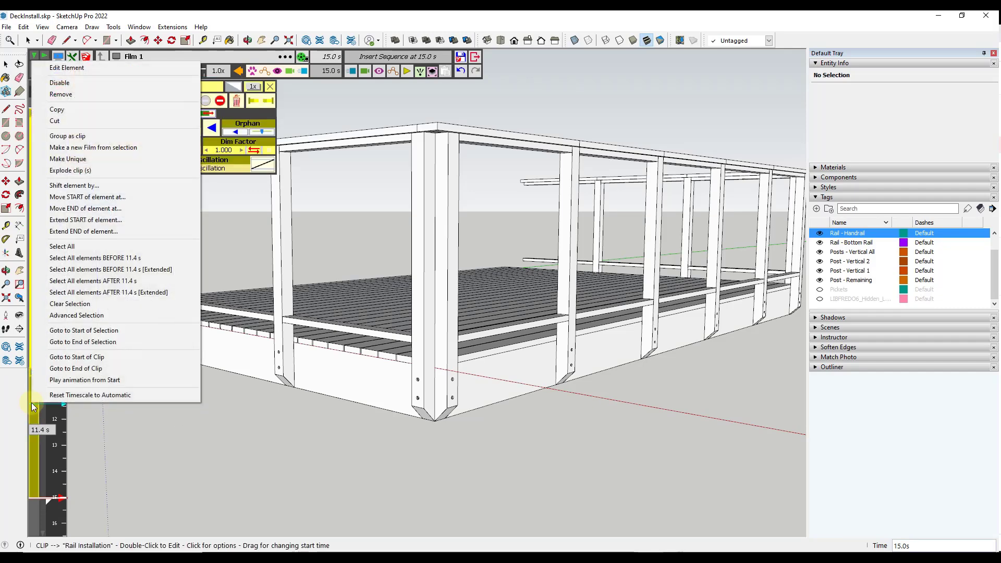
left_click(86, 67)
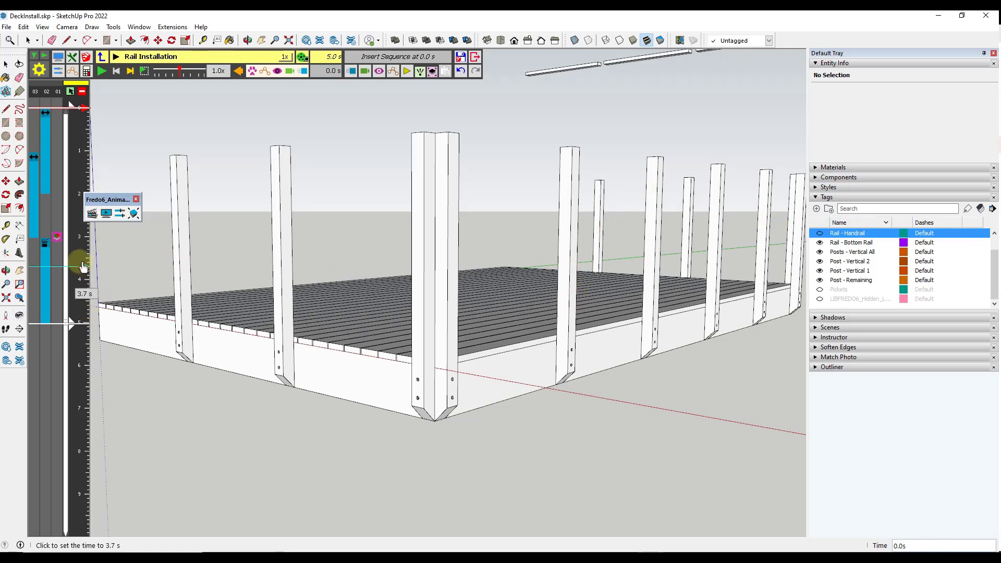
Insert a Layer Visibility On/Off effect at 5.0 s that switches the Pickets tag on
left_click(78, 314)
left_click(79, 324)
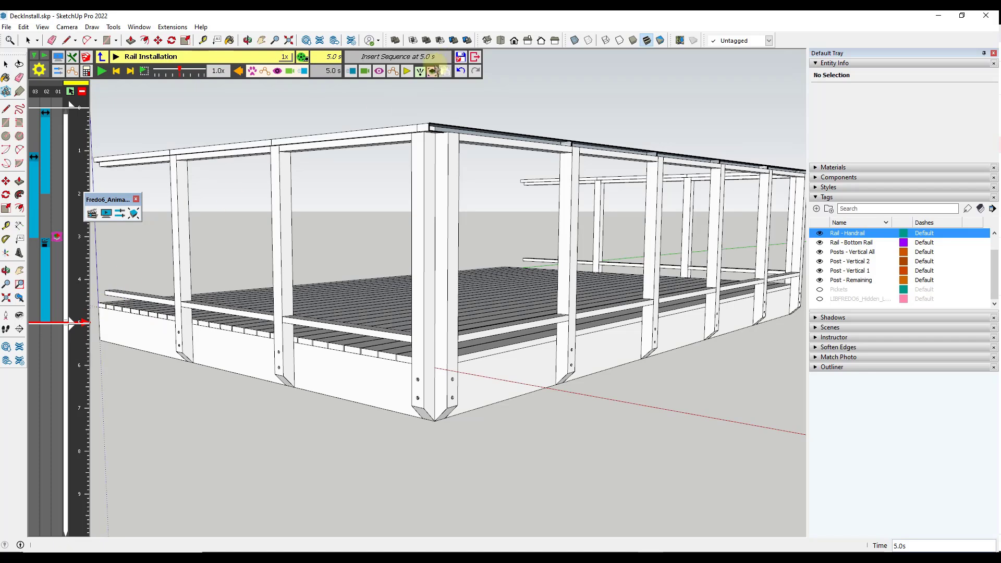
left_click(432, 72)
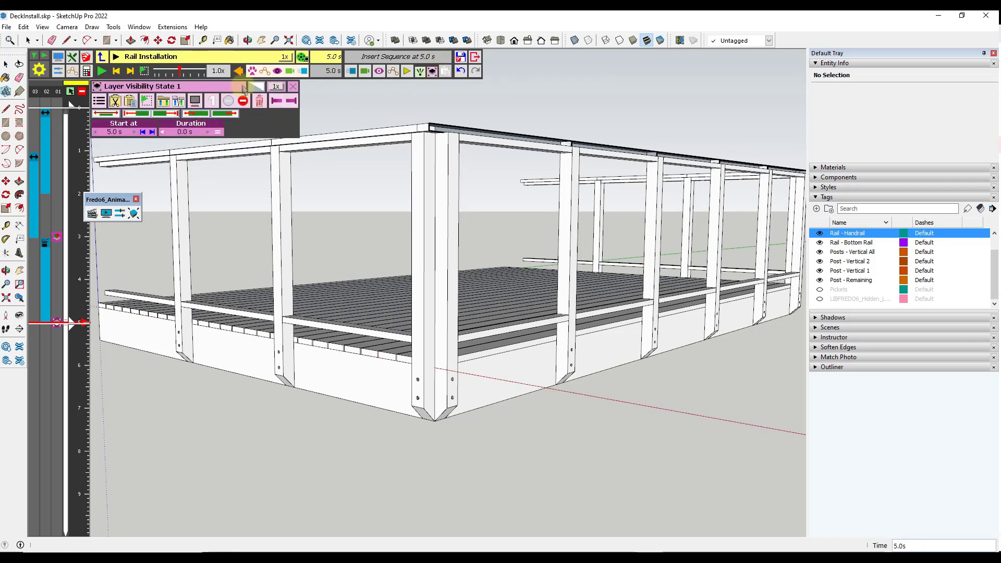
left_click(394, 71)
left_click(402, 83)
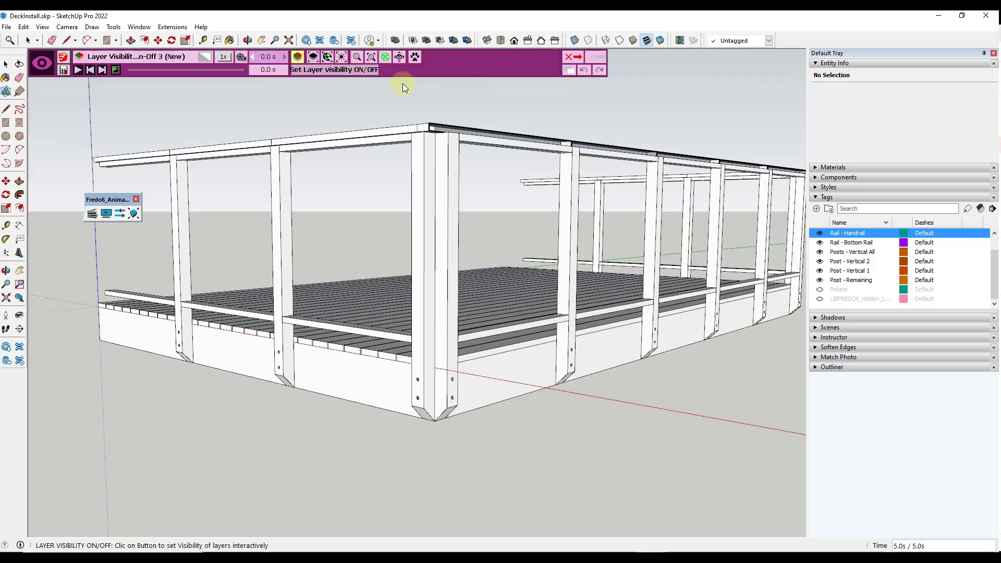
left_click(314, 71)
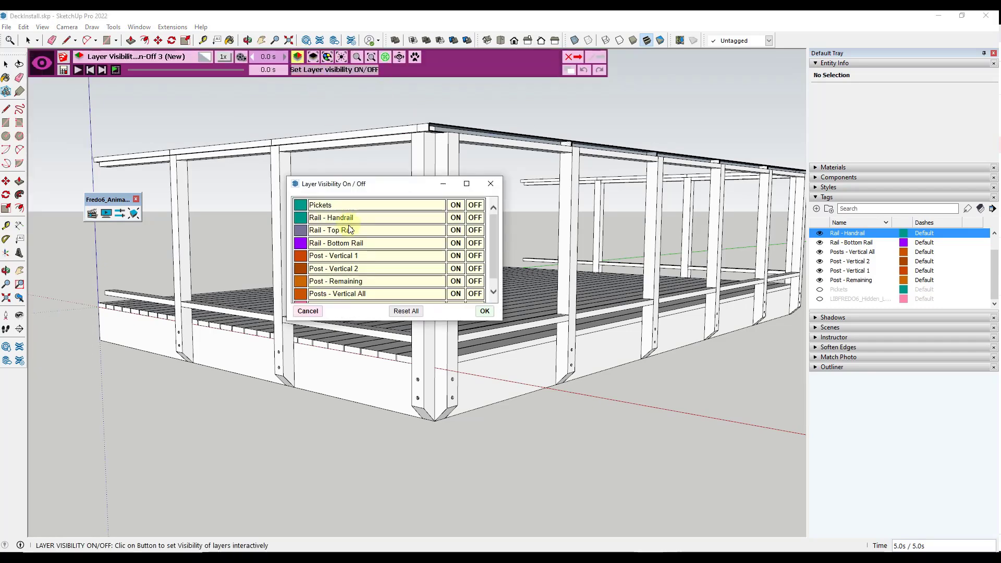
left_click(455, 206)
left_click(484, 312)
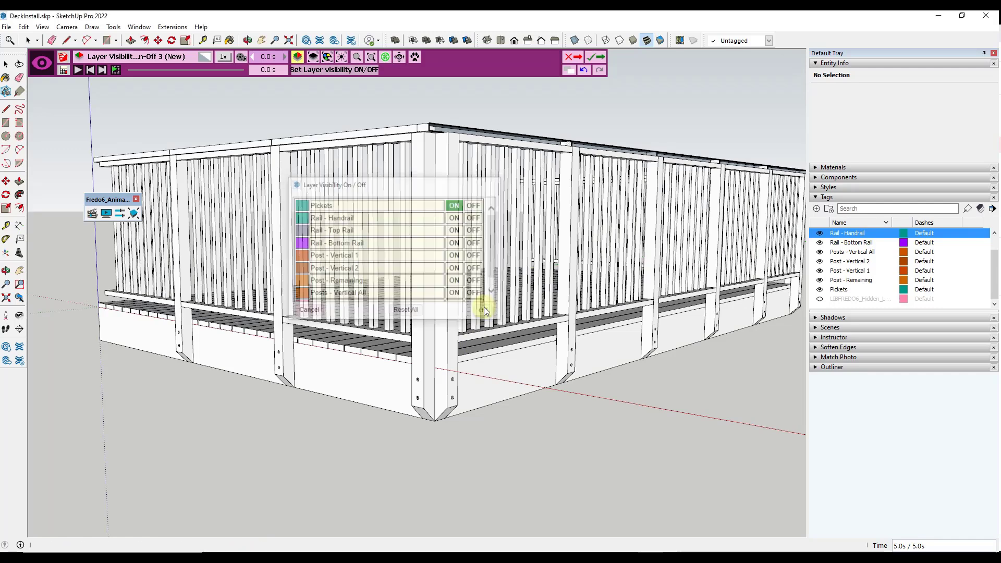
key("Return")
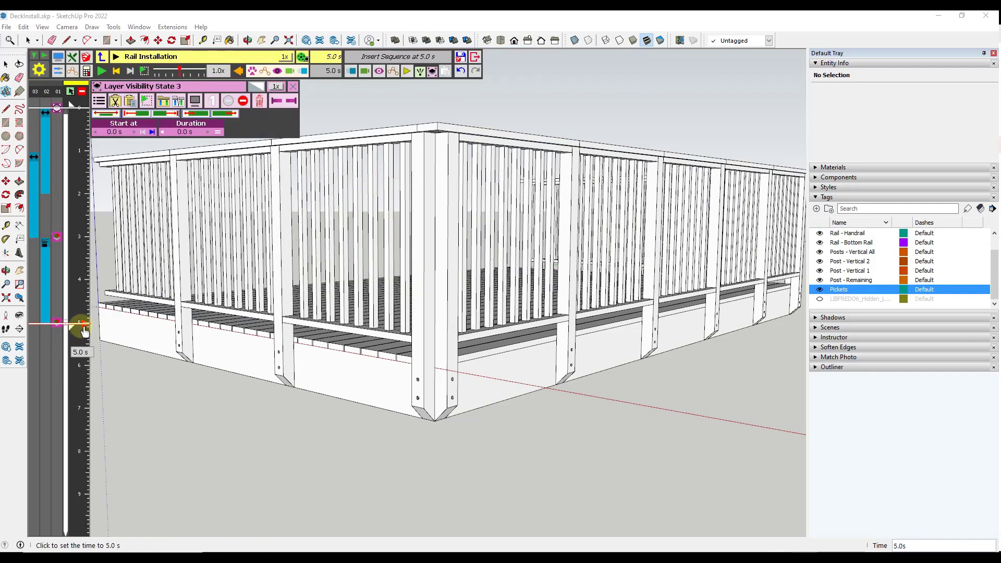
Check the tag visibility at 3.3 s, and insert an Apparition movement at 5.0 s for the whole pickets group
left_click(84, 278)
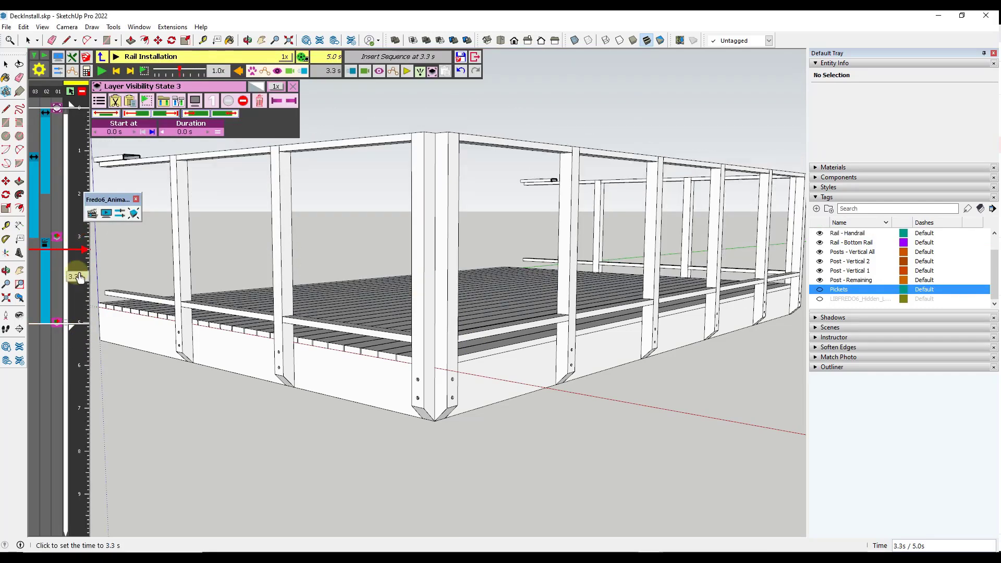
left_click(75, 327)
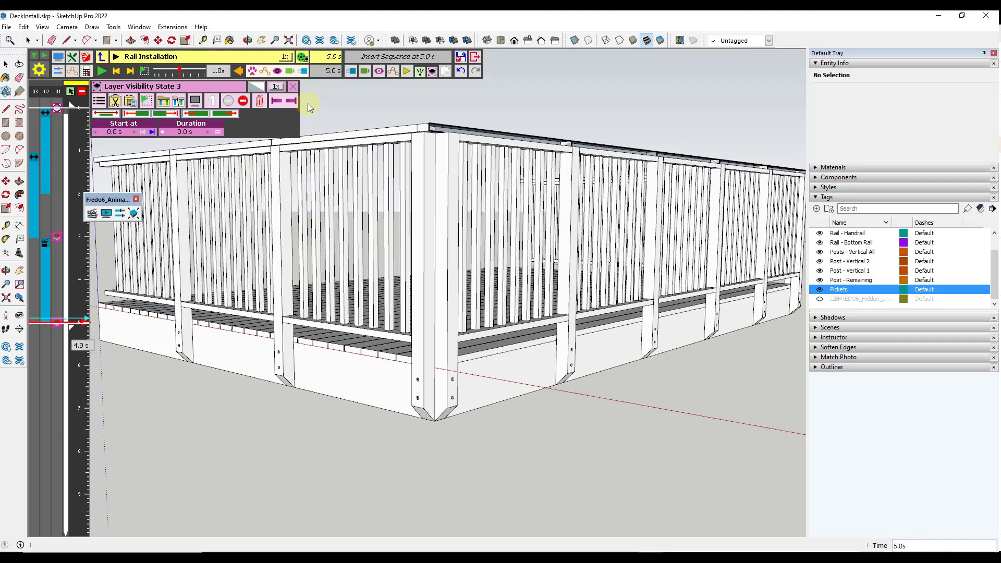
left_click(366, 71)
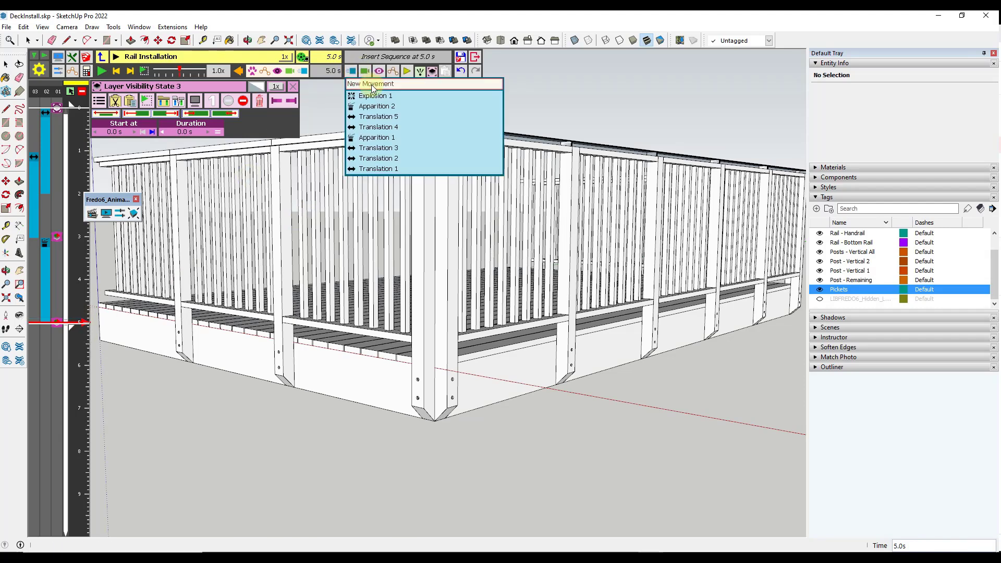
left_click(371, 84)
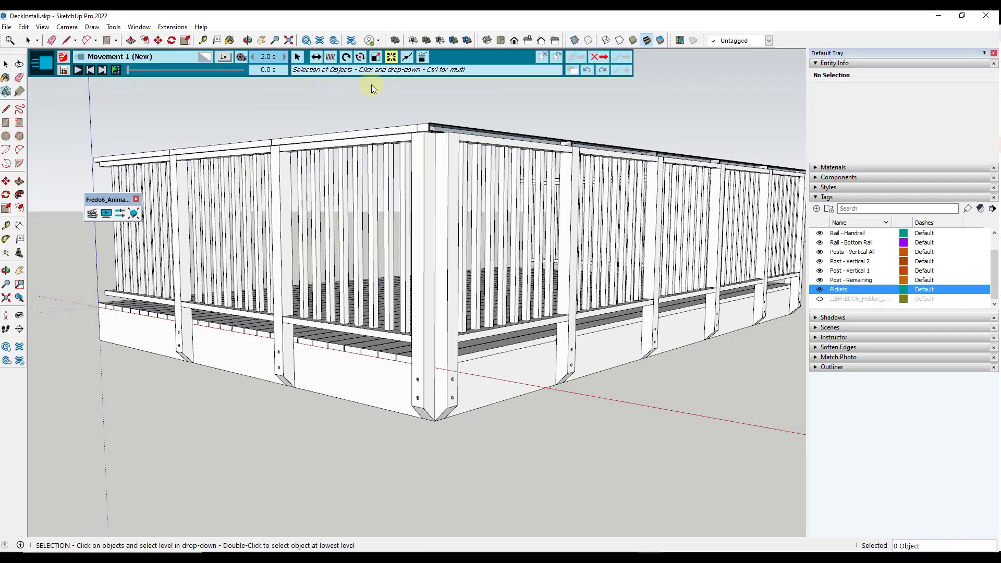
left_click(422, 58)
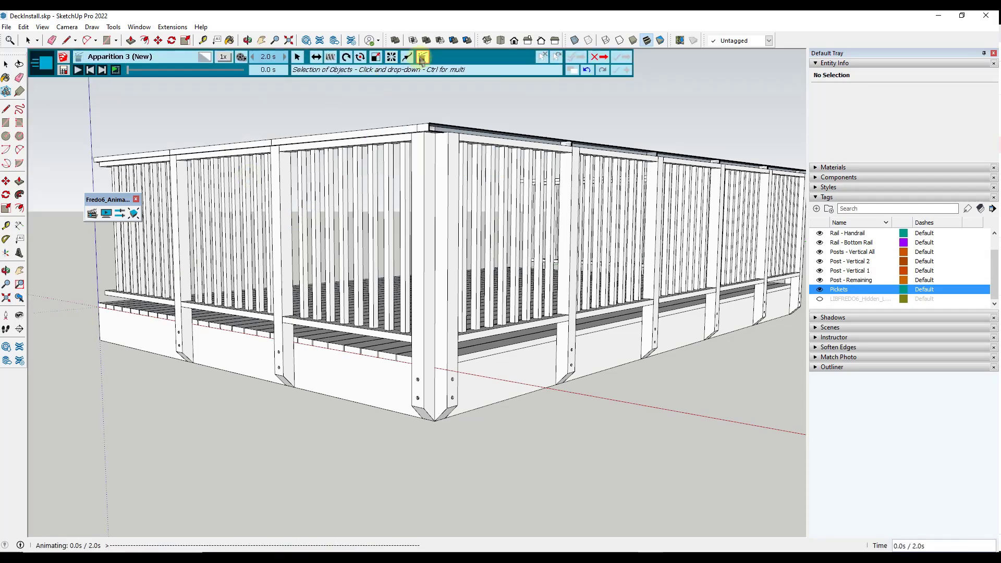
left_click(388, 173)
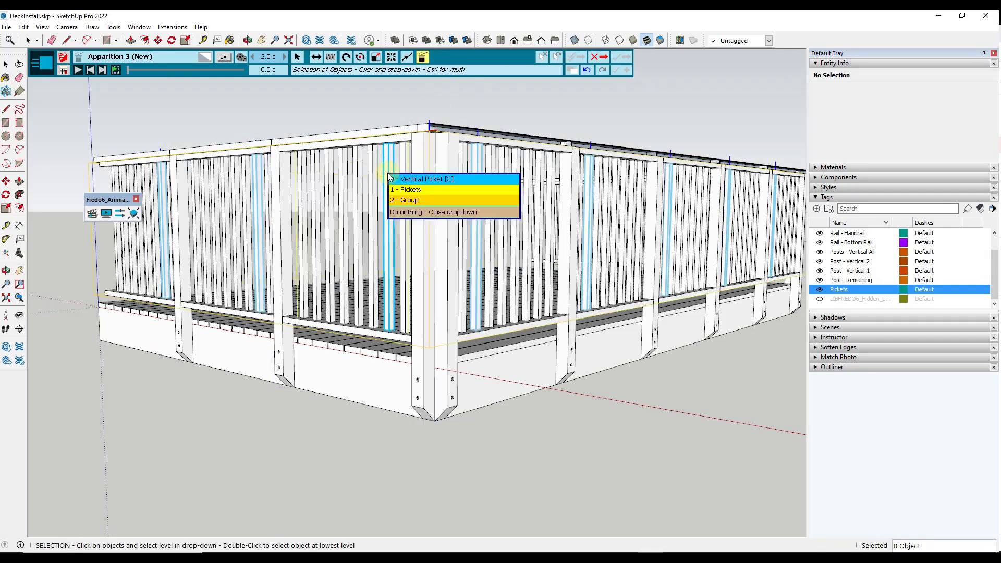
left_click(408, 202)
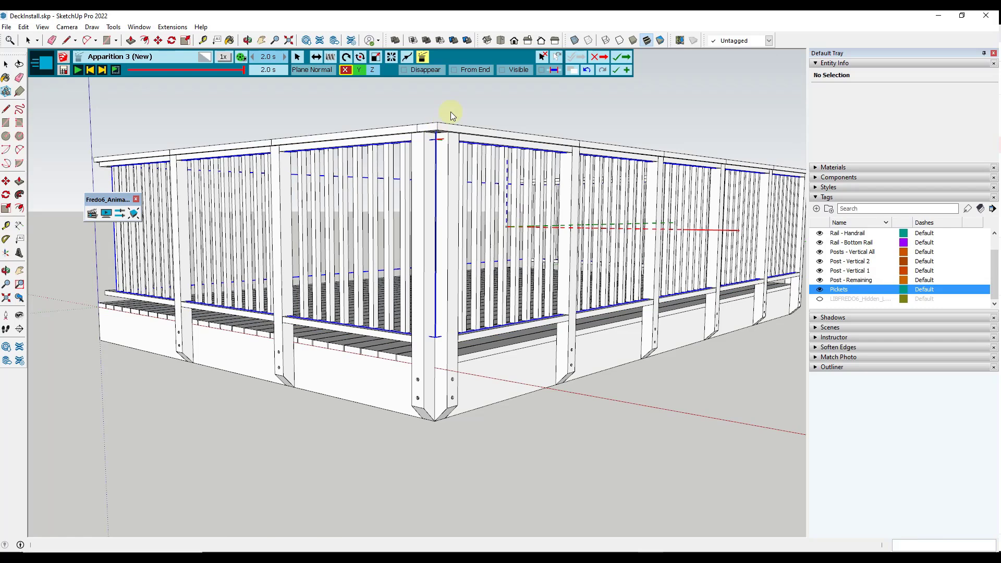
Preview and record the pickets' appearance, and play the clip from 5.0 s
mouse_move(136, 68)
left_mouse_down()
mouse_move(238, 66)
mouse_move(157, 65)
mouse_move(127, 75)
left_mouse_up()
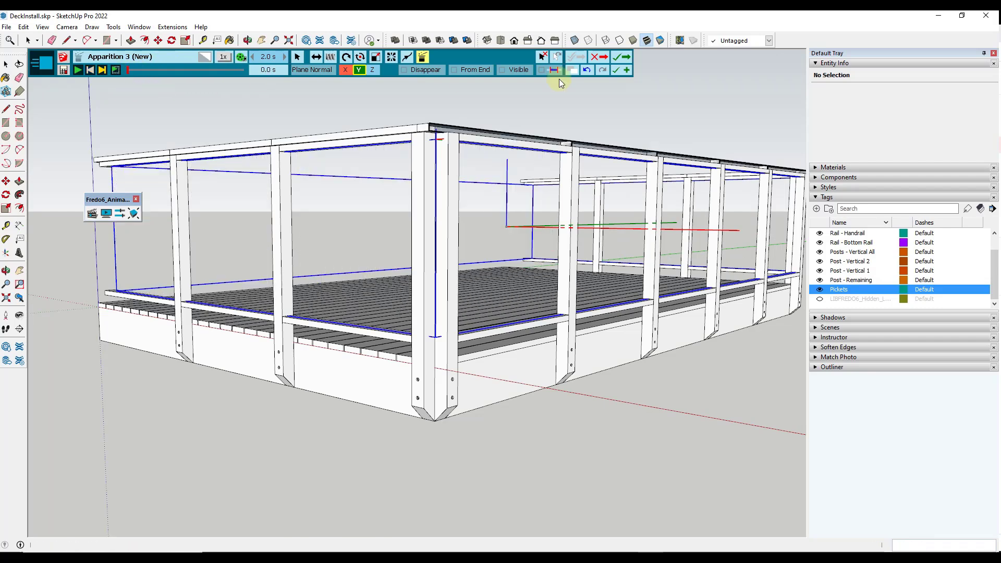
left_click(621, 57)
left_click(81, 328)
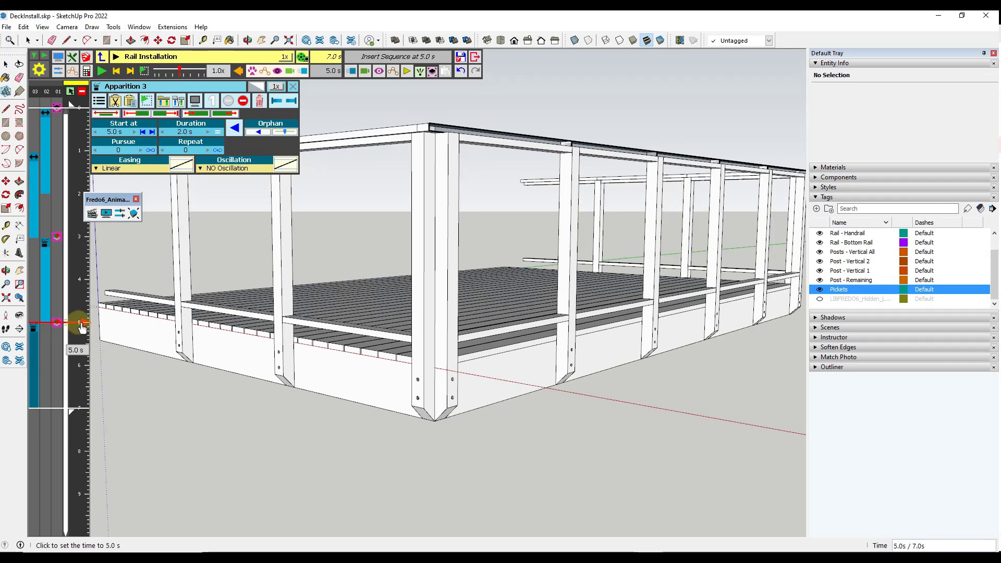
left_click(102, 72)
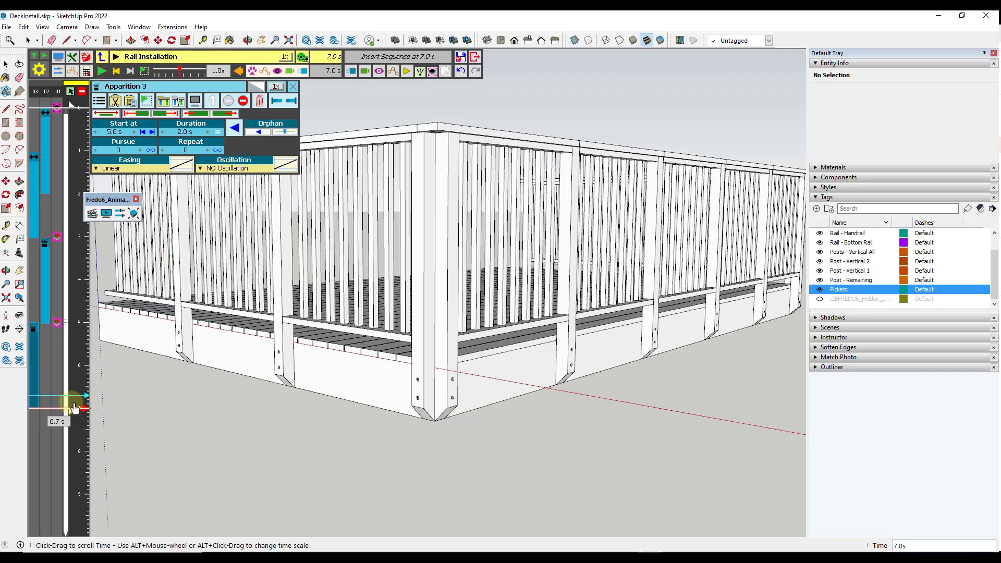
Insert a new static camera view at 0.0 s in the Rail Installation clip, using the current close-up of the deck corner
mouse_move(556, 236)
middle_mouse_down()
mouse_move(532, 257)
mouse_move(563, 246)
middle_mouse_up()
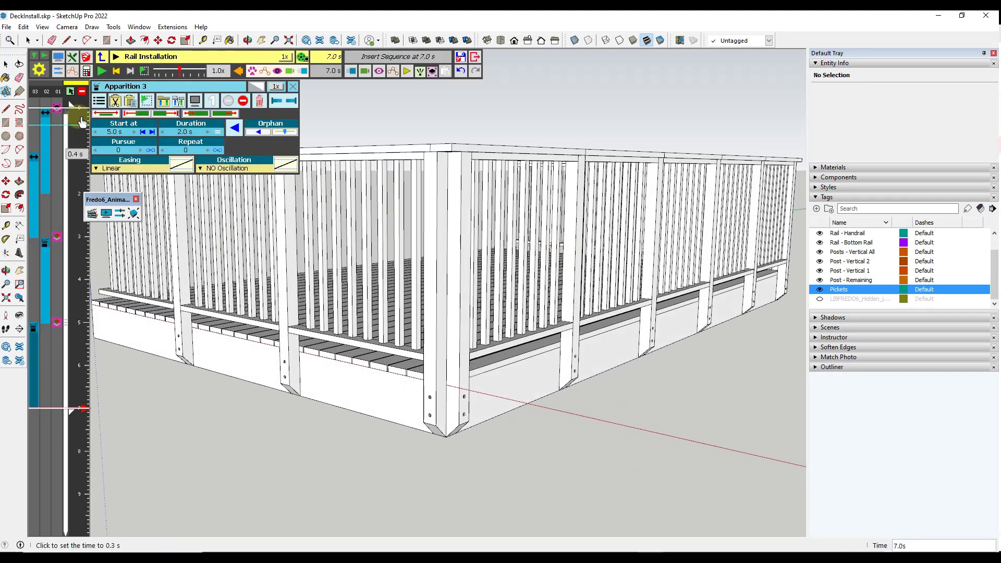
left_click(79, 108)
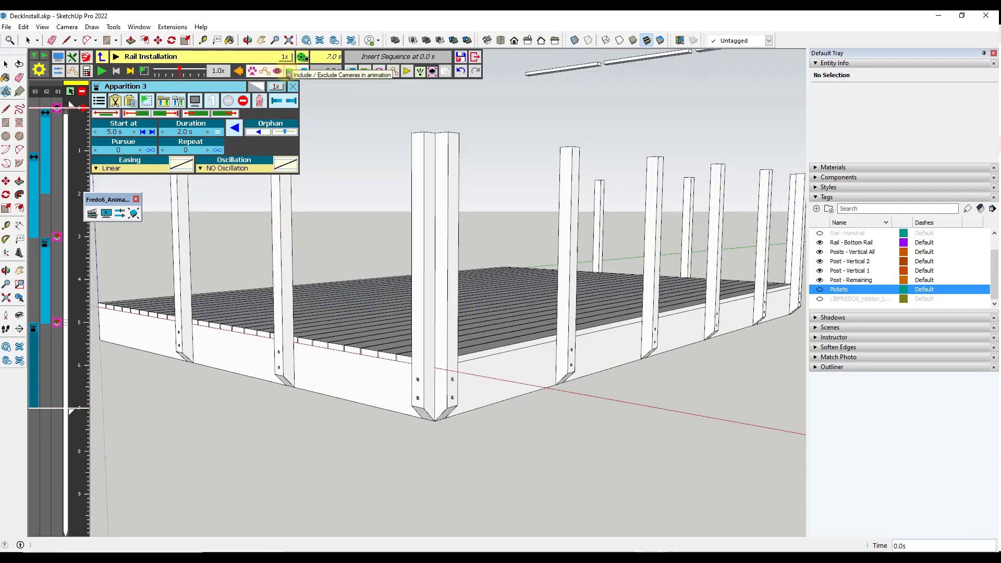
left_click(366, 71)
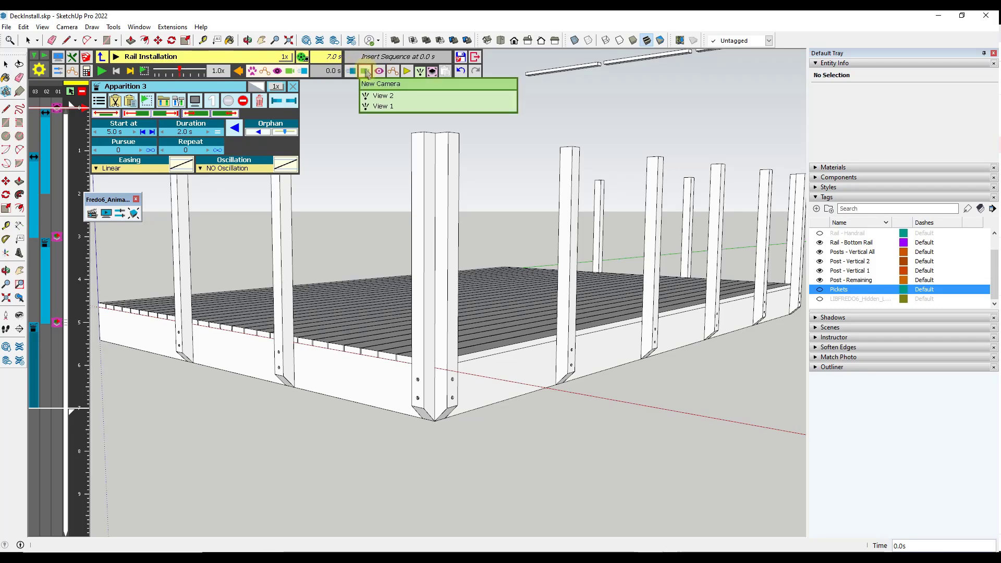
left_click(380, 85)
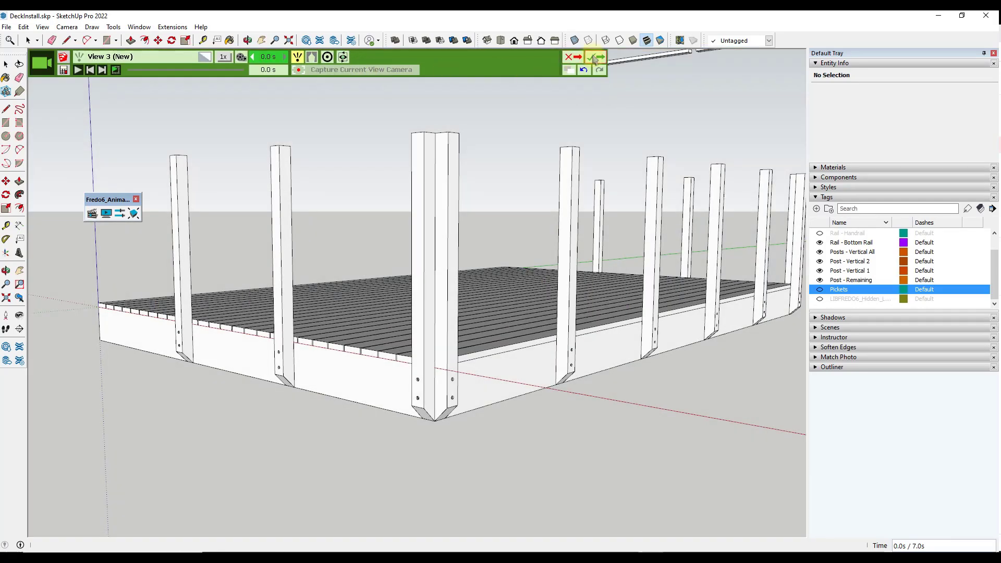
left_click(594, 59)
Insert a new static camera view at 7.0 s, capturing a raised, wider view of the whole deck with its finished railing
left_click_drag(89, 286, 88, 411)
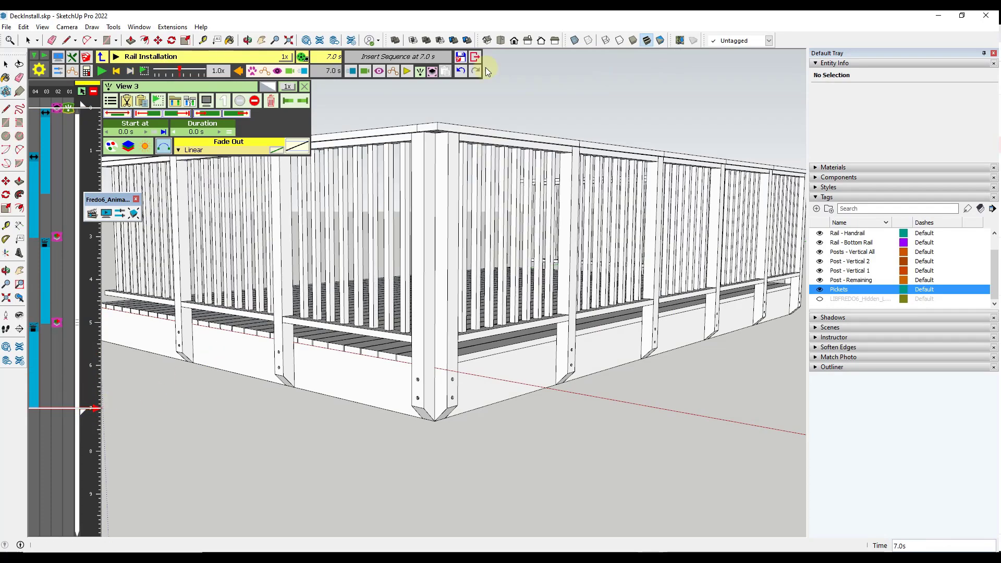
left_click(371, 58)
left_click(380, 83)
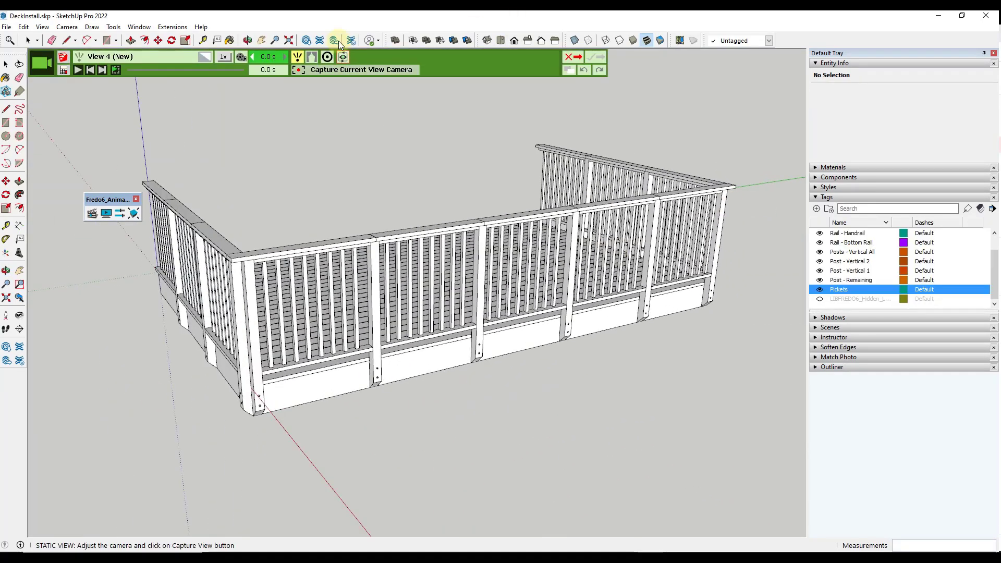
left_click(334, 70)
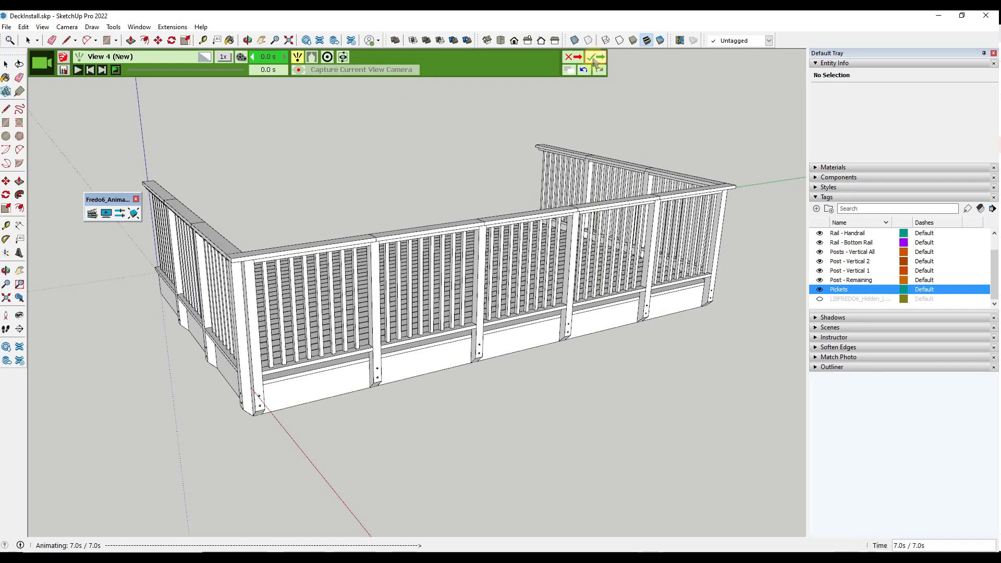
left_click(593, 57)
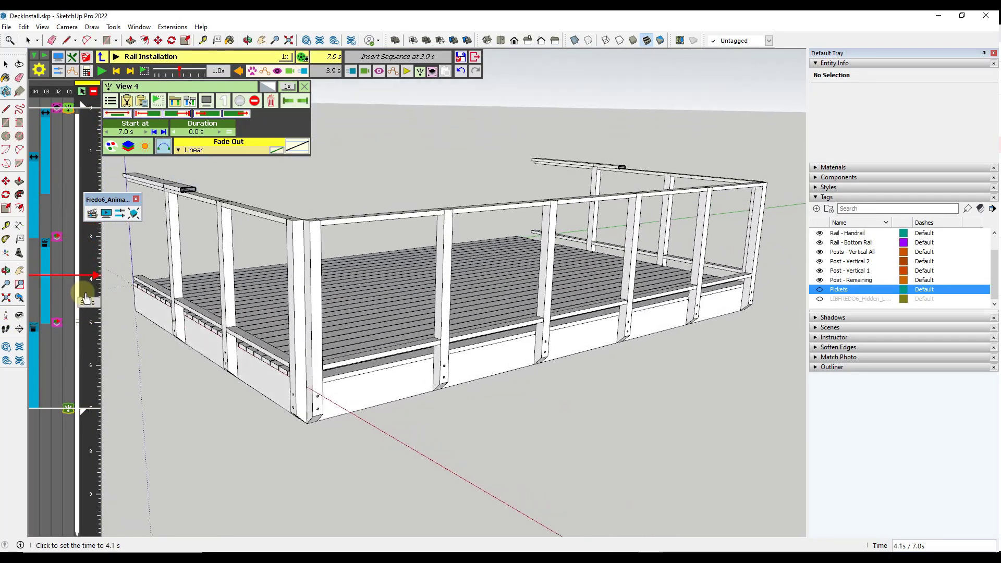
Play the Rail Installation clip from 0.0 s to check the camera movement, and return to Film 1
left_click(94, 107)
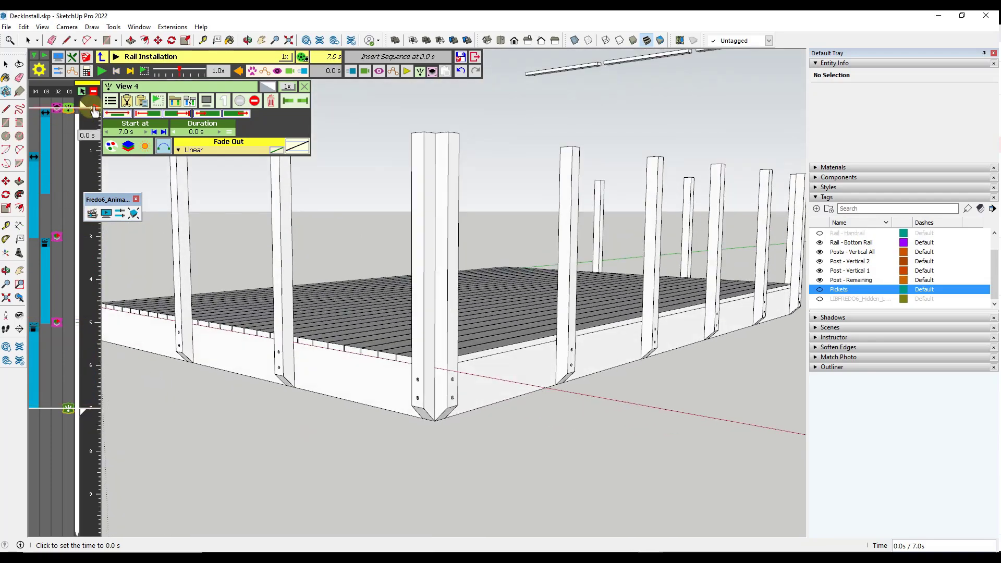
left_click(103, 71)
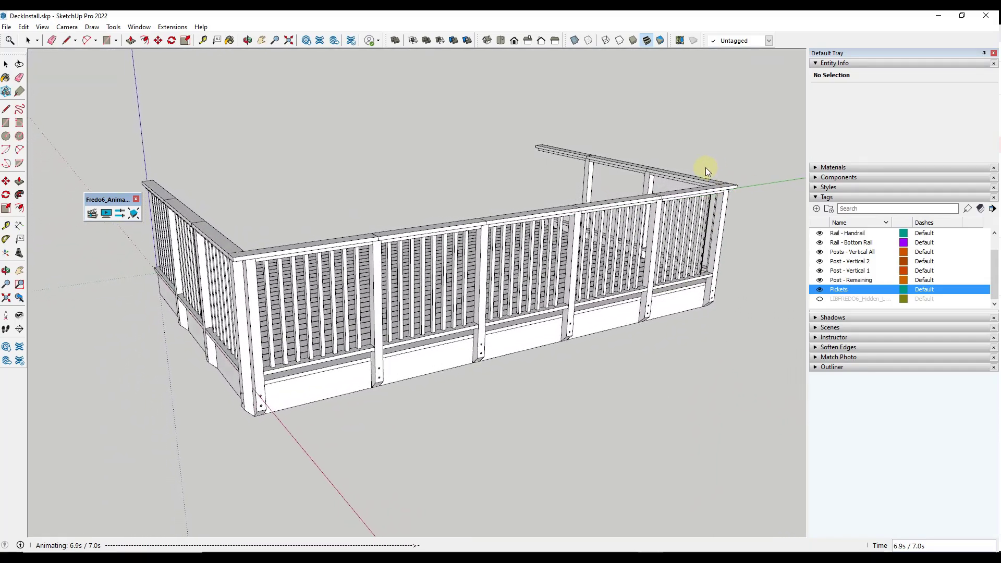
left_click(476, 57)
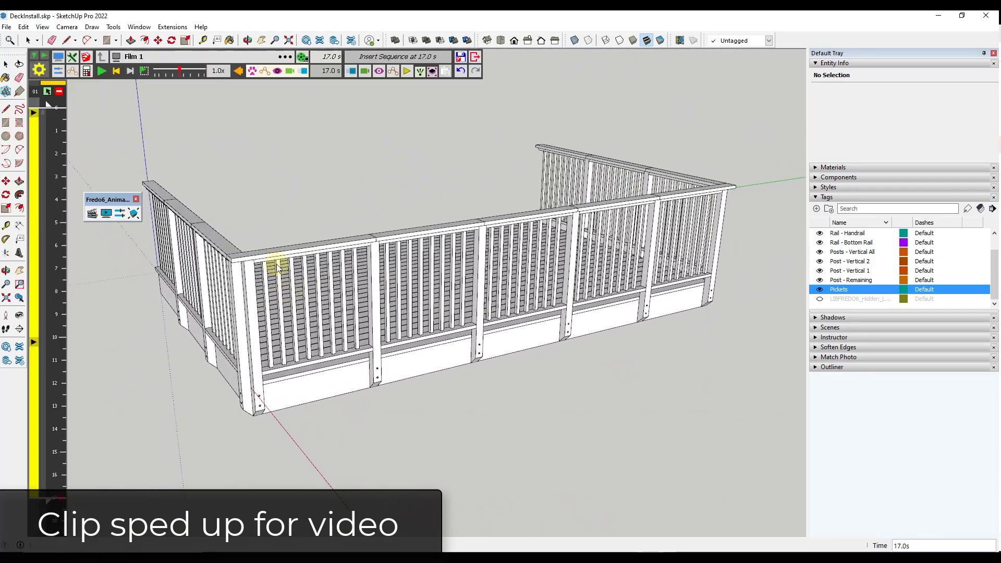
Save the Film 1 animation and the SketchUp model file
left_click(461, 57)
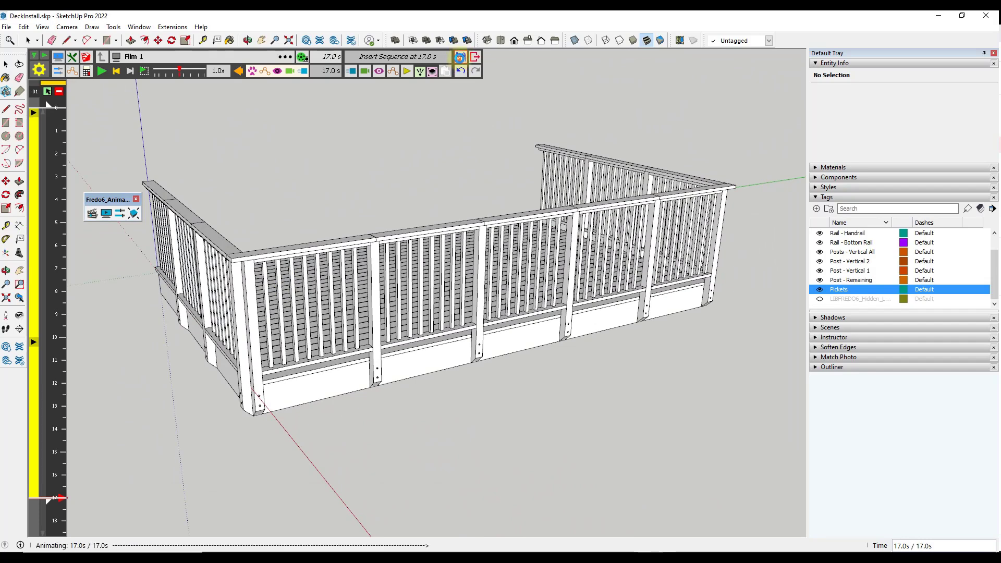
left_click(6, 27)
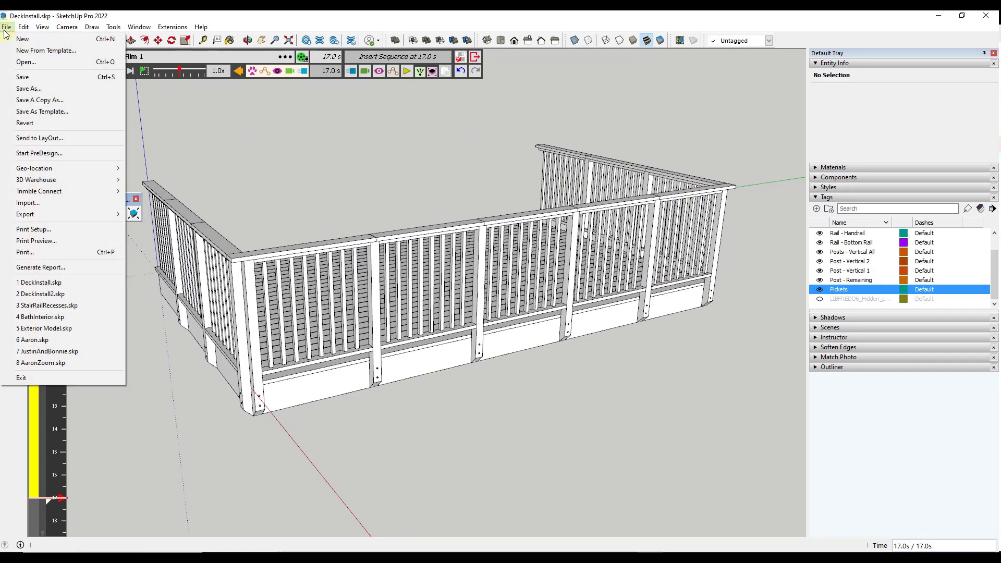
left_click(22, 78)
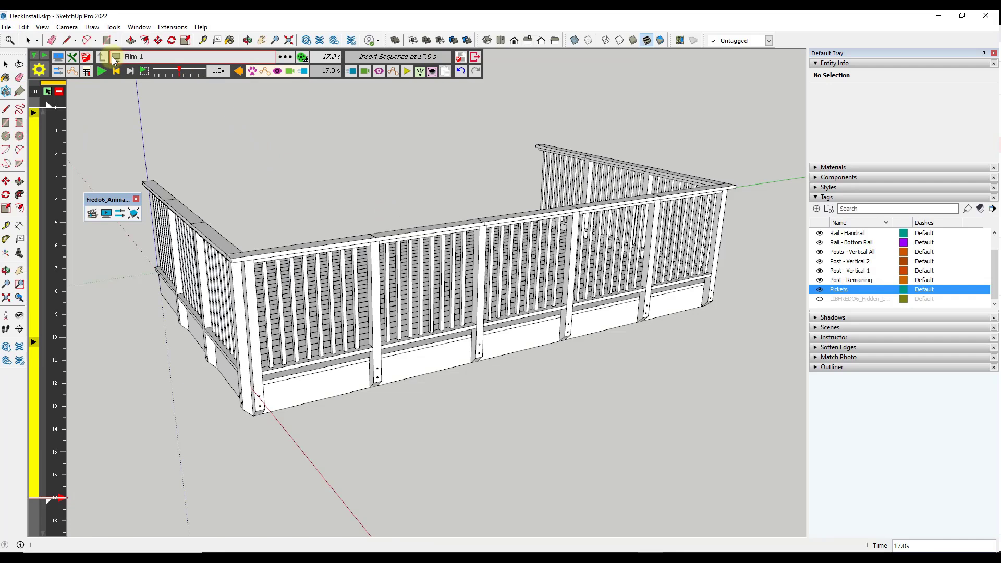
Generate an MP4 video of the film with the movie name Deck Install at 25 f/s, and play the exported video
left_click(301, 57)
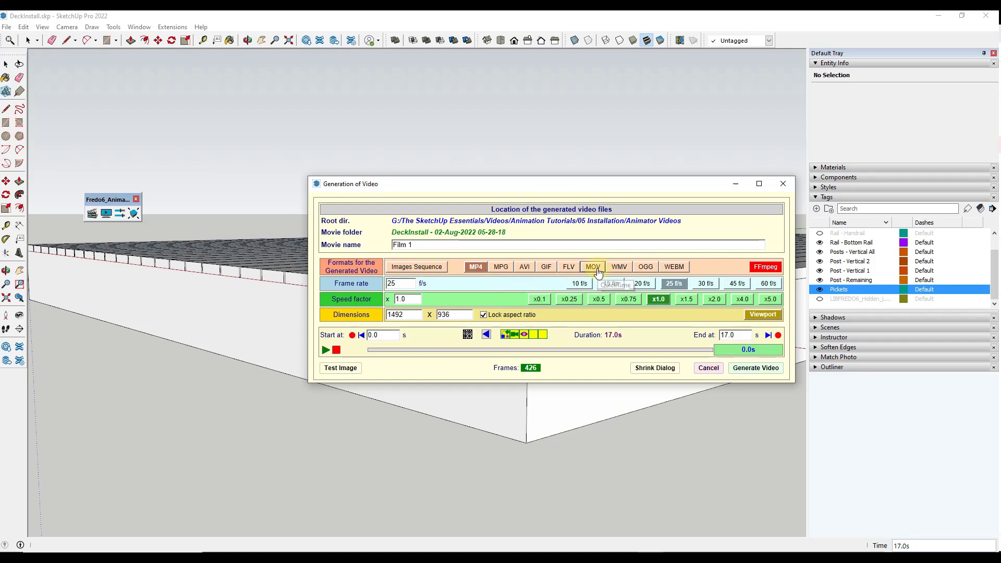
left_click(431, 244)
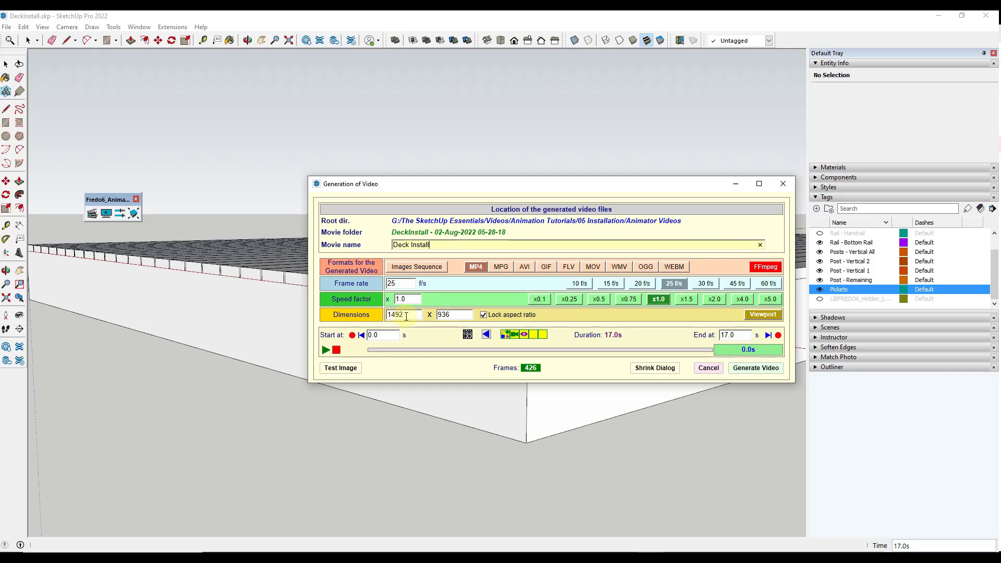
left_click(757, 368)
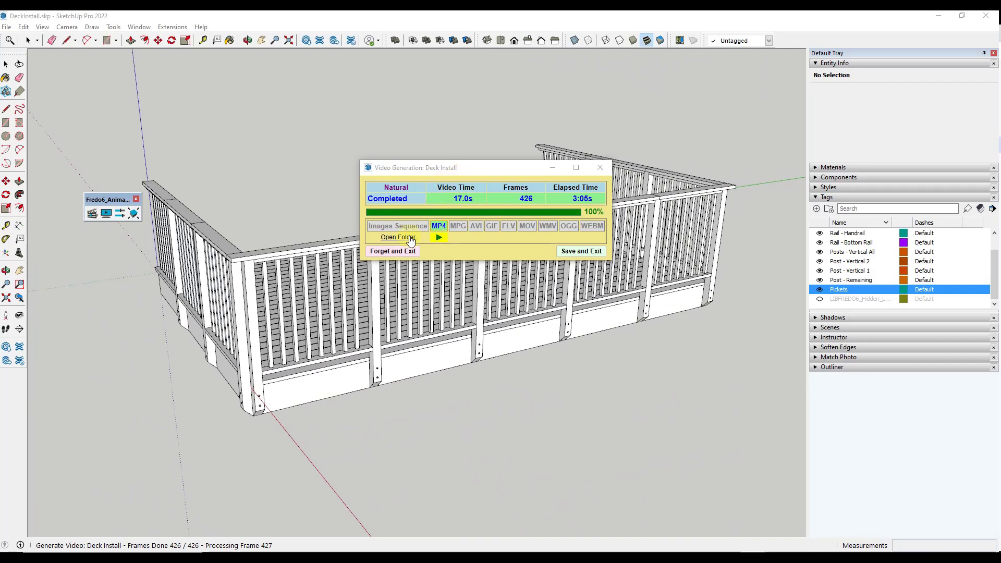
left_click(439, 240)
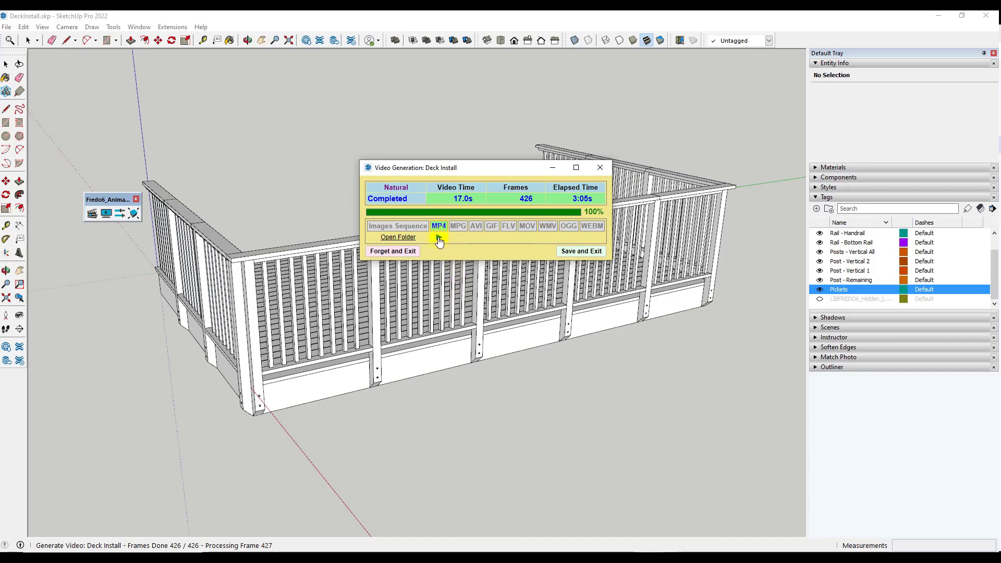
left_click(438, 238)
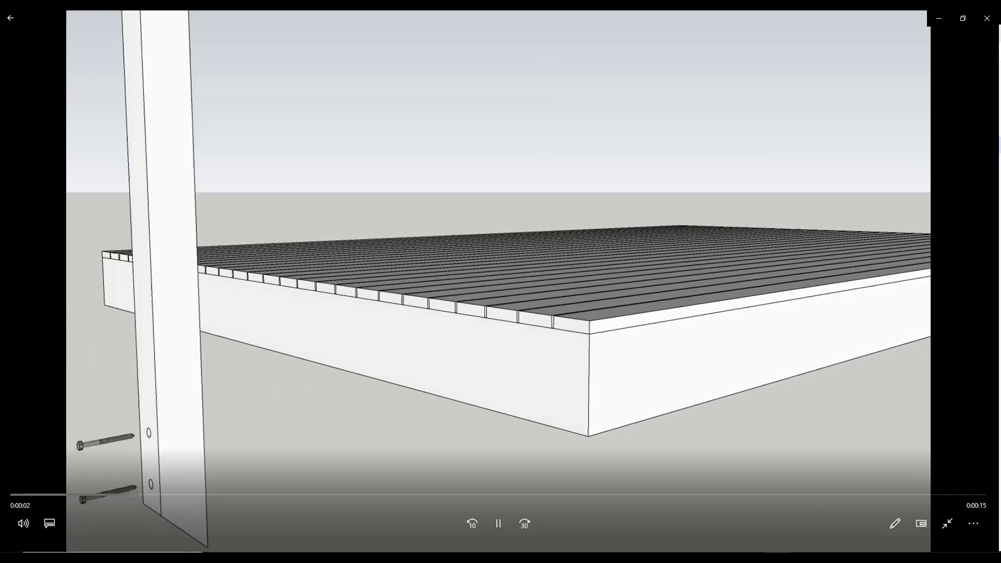